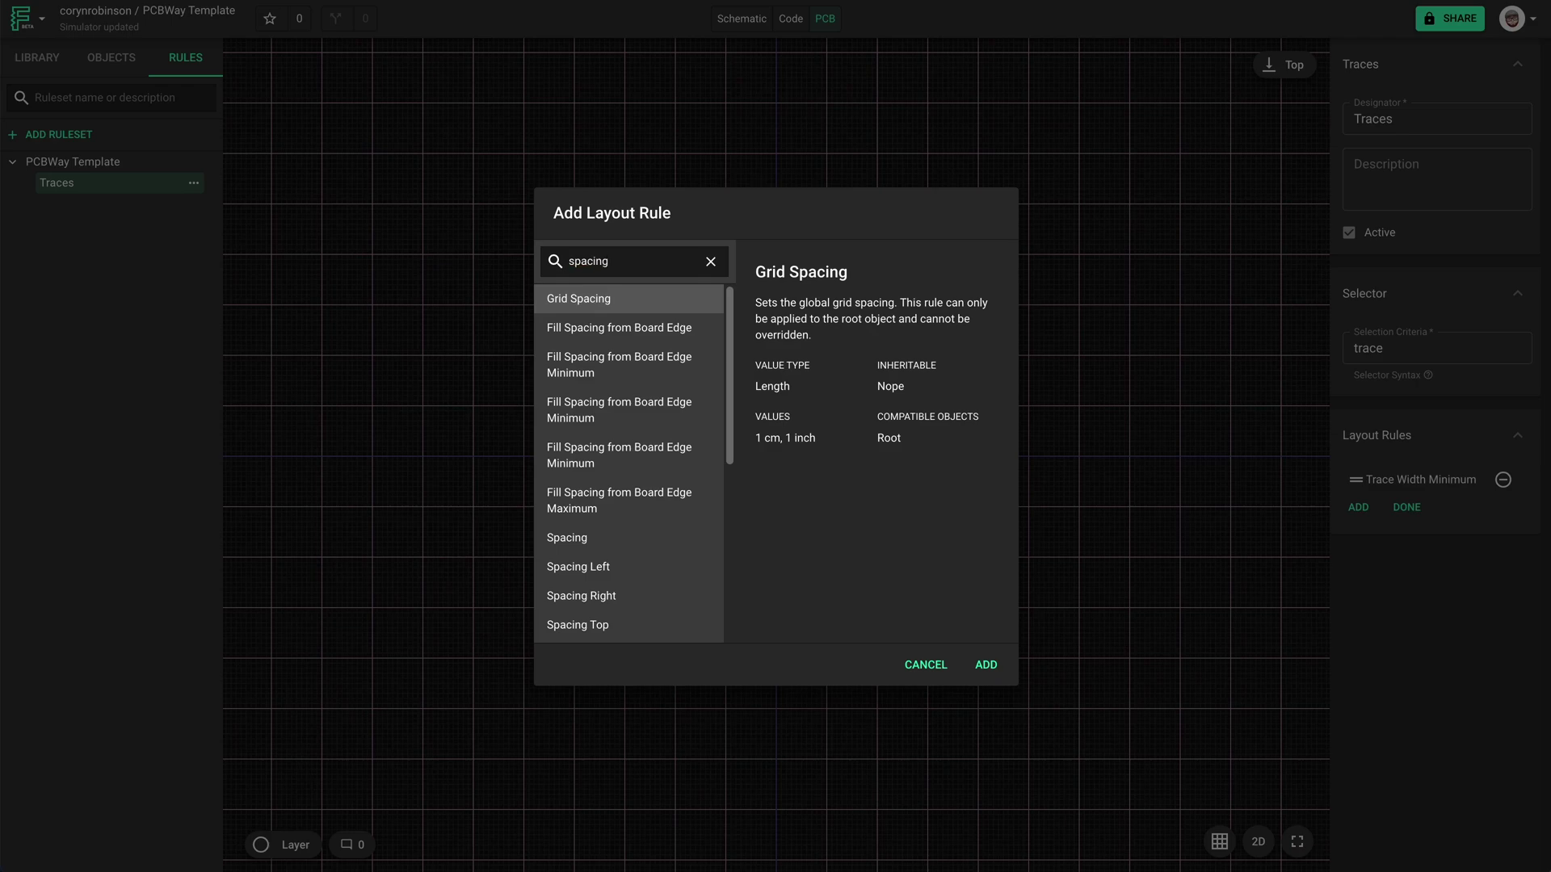
Add the Spacing Minimum rule to the Traces ruleset and close the Add Layout Rule dialog.
scroll(625, 445, "down", 2)
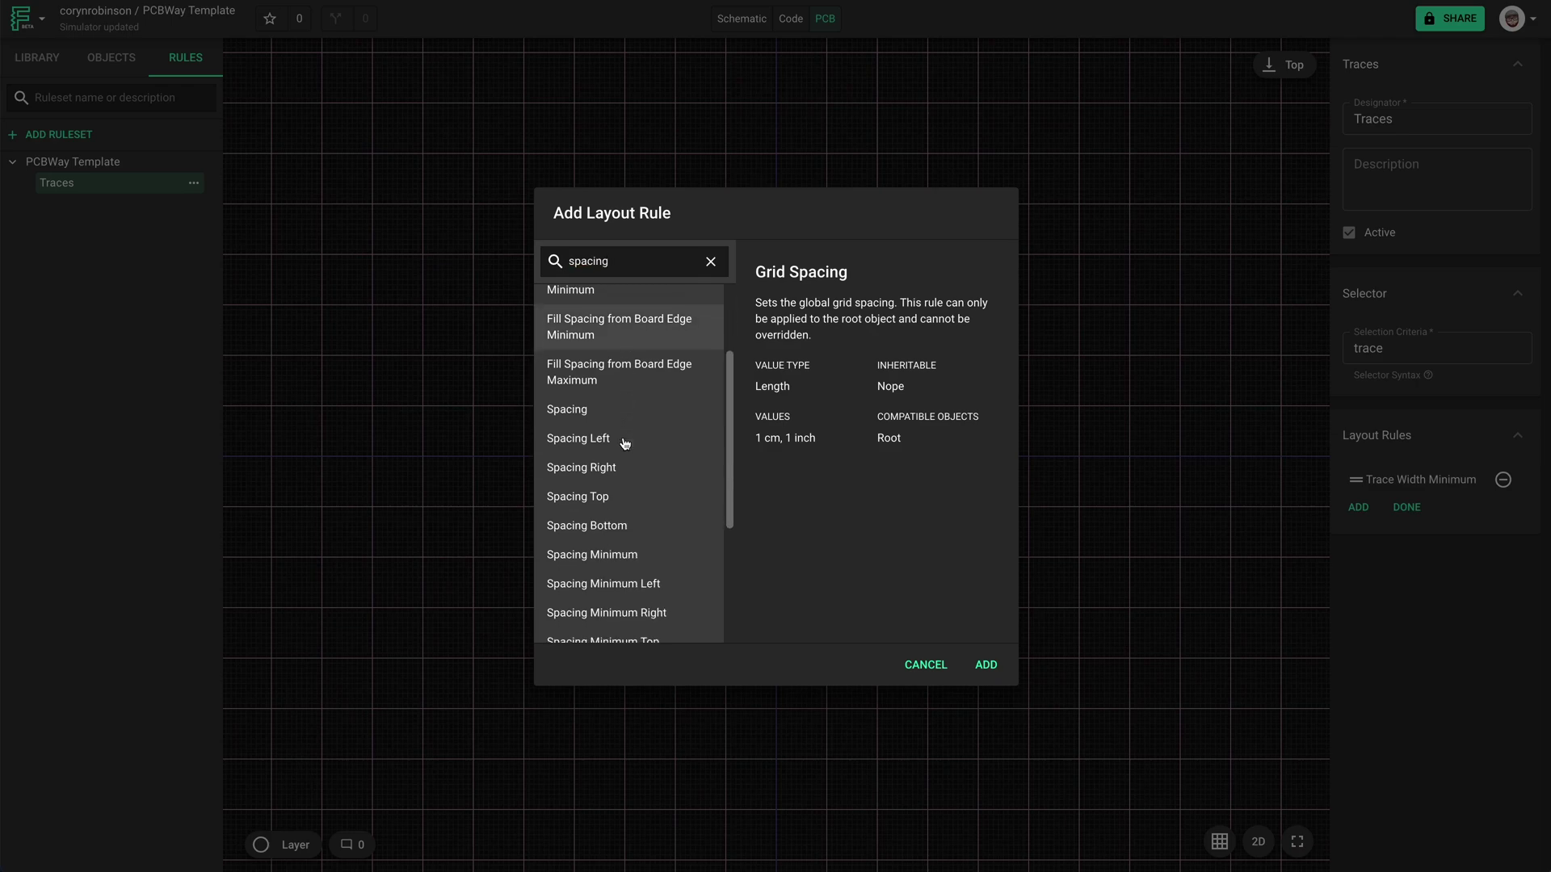
left_click(635, 556)
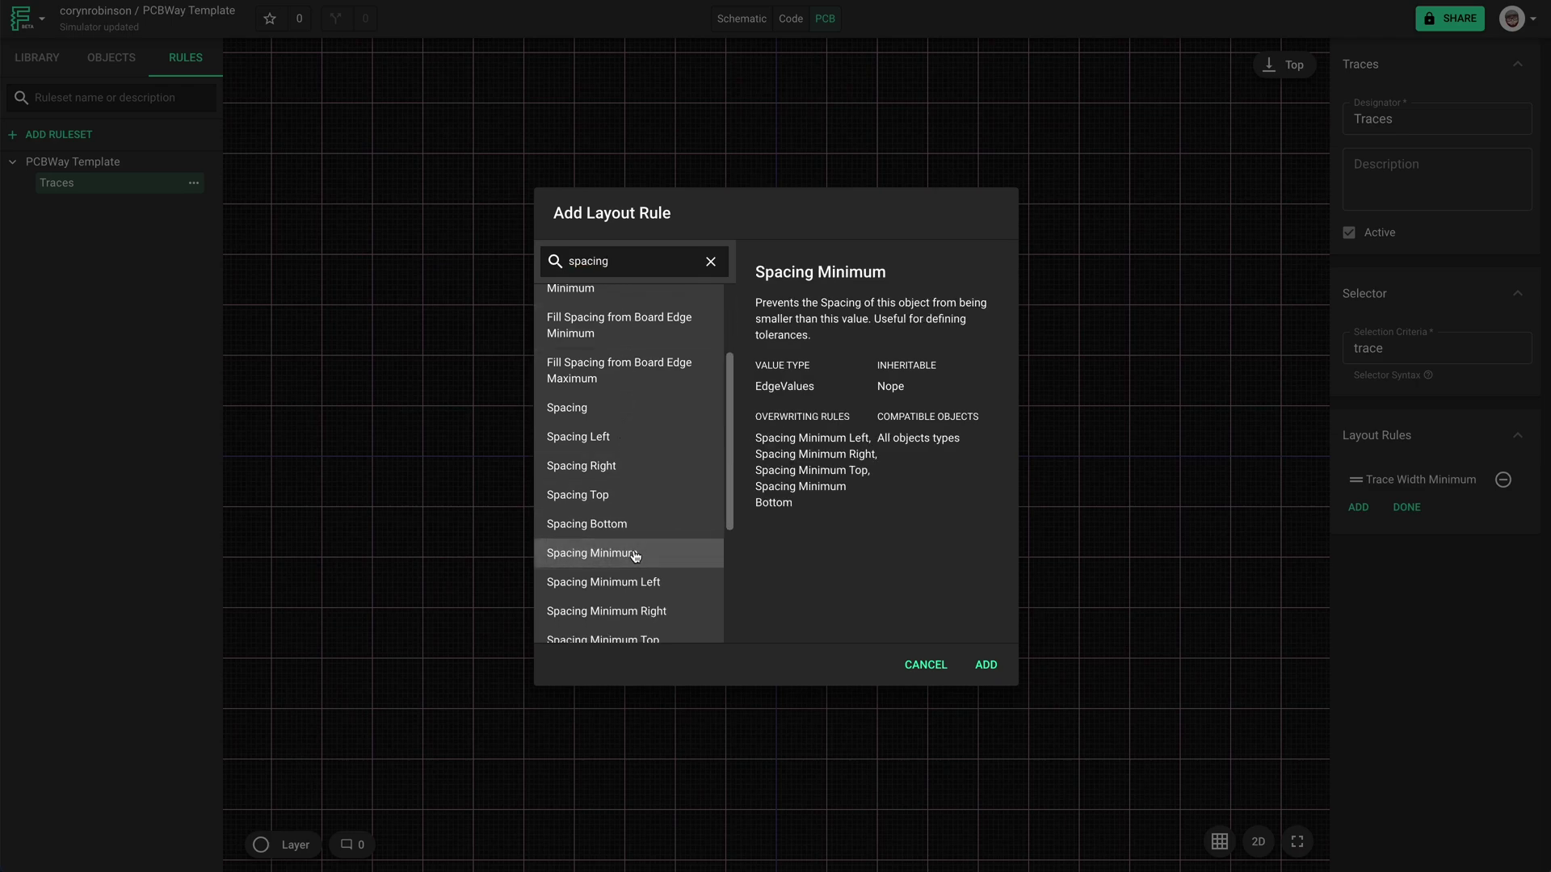
left_click(987, 664)
left_click(1415, 533)
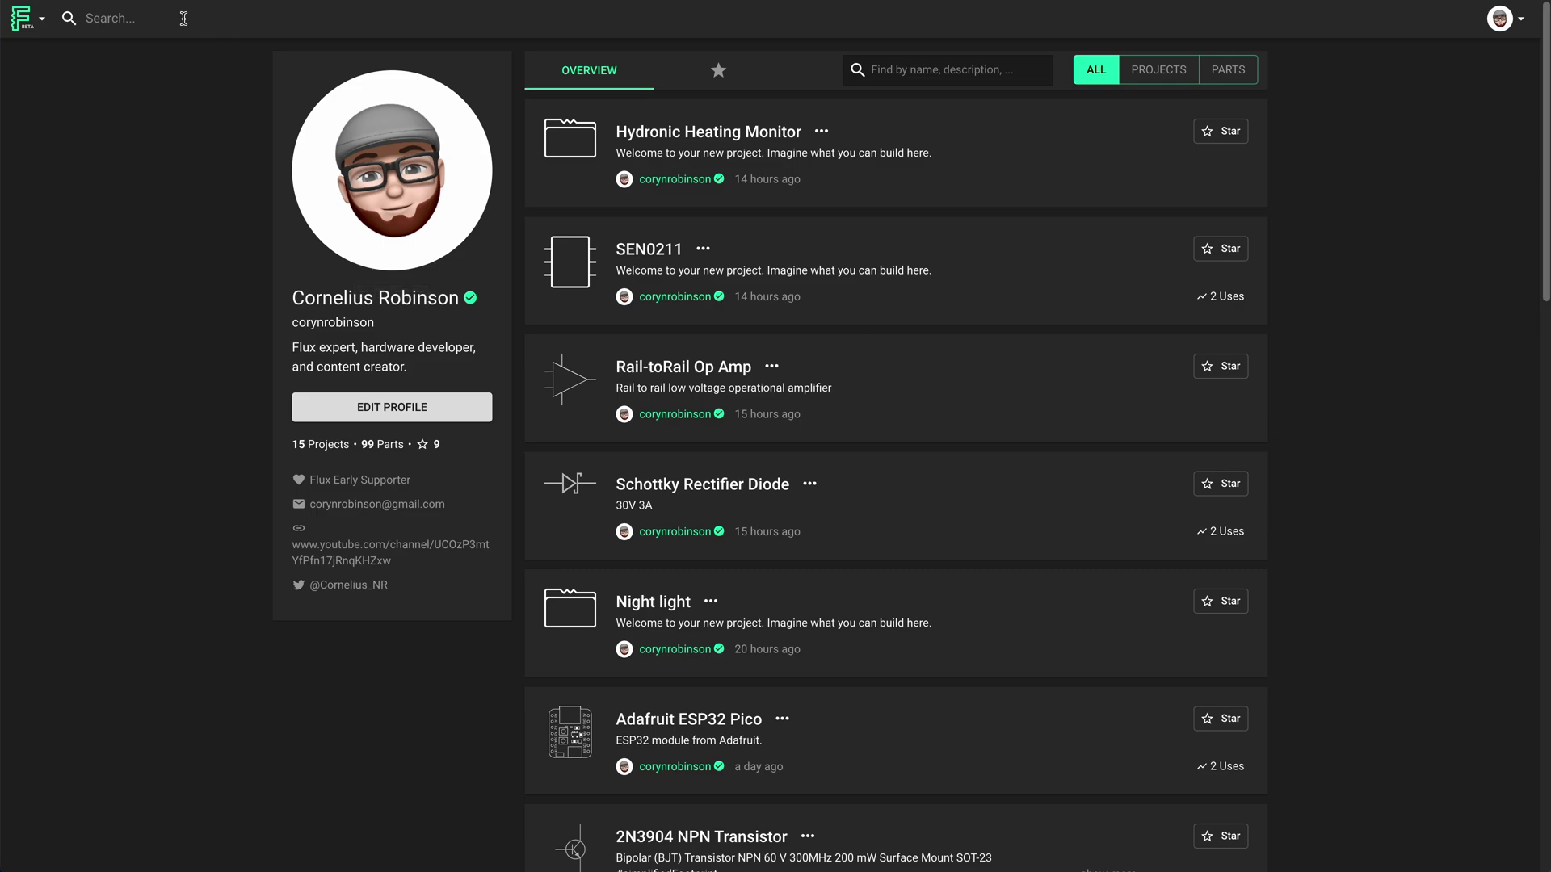
Create a new blank project from the Flux menu and title it 'New Part Template'.
left_click(42, 18)
mouse_move(81, 56)
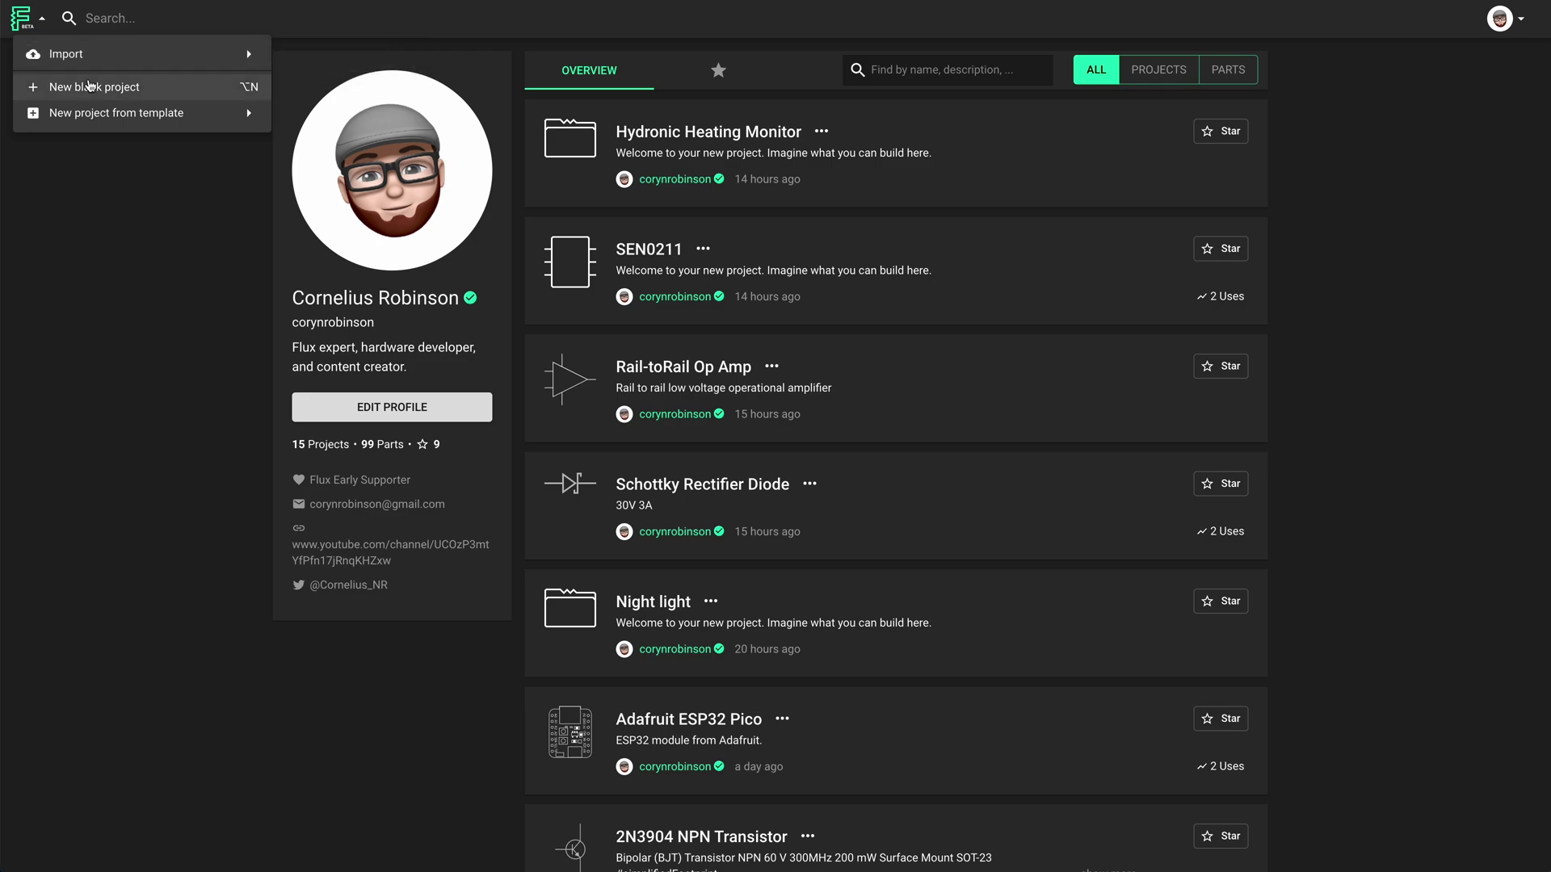
left_click(89, 86)
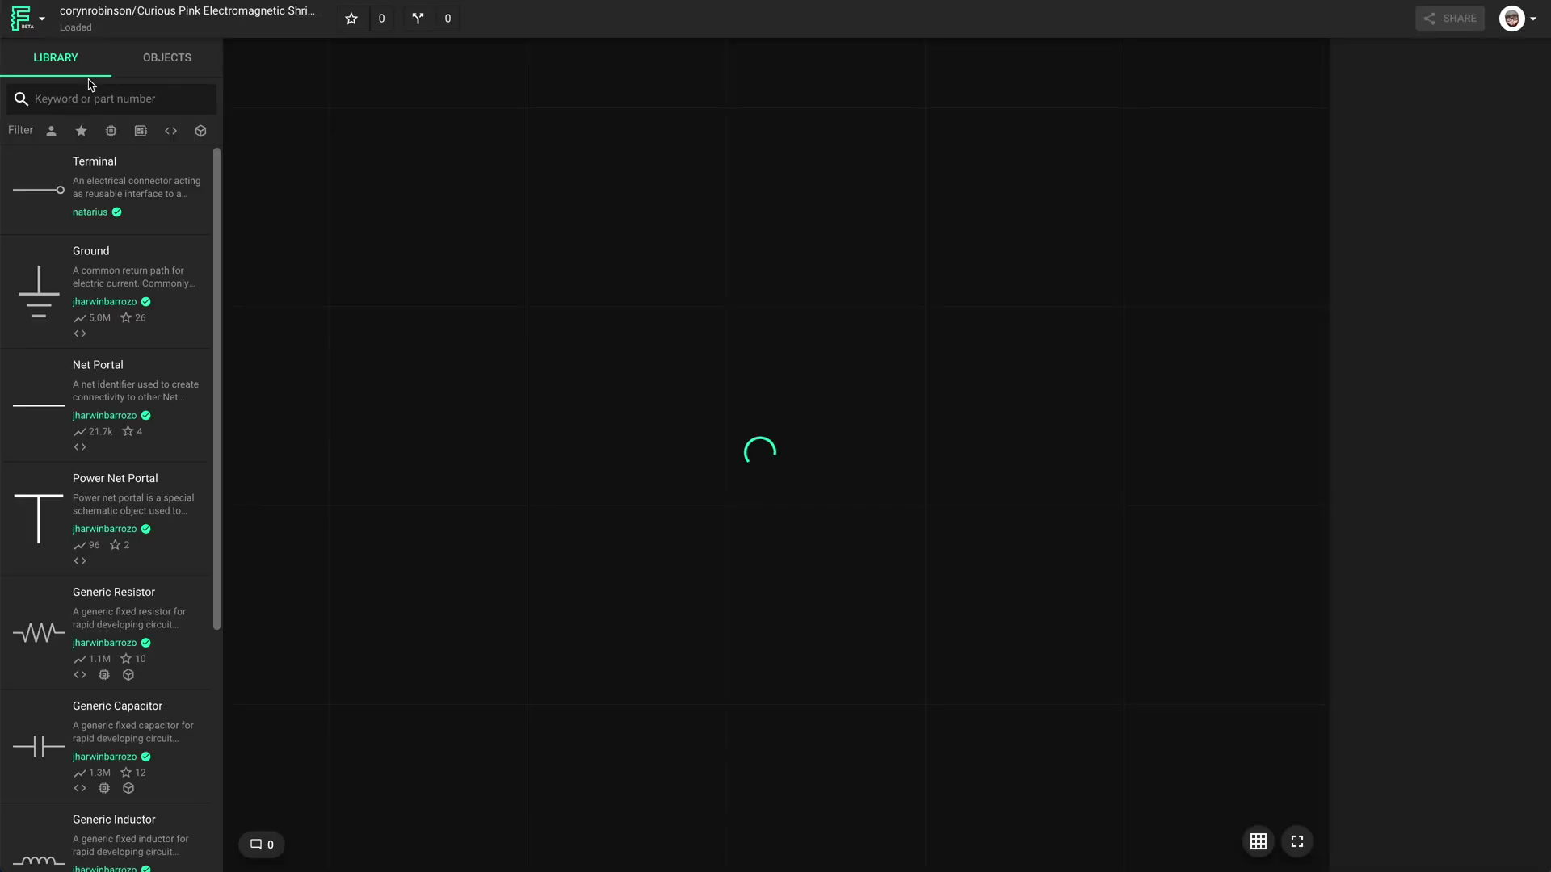
left_click(225, 11)
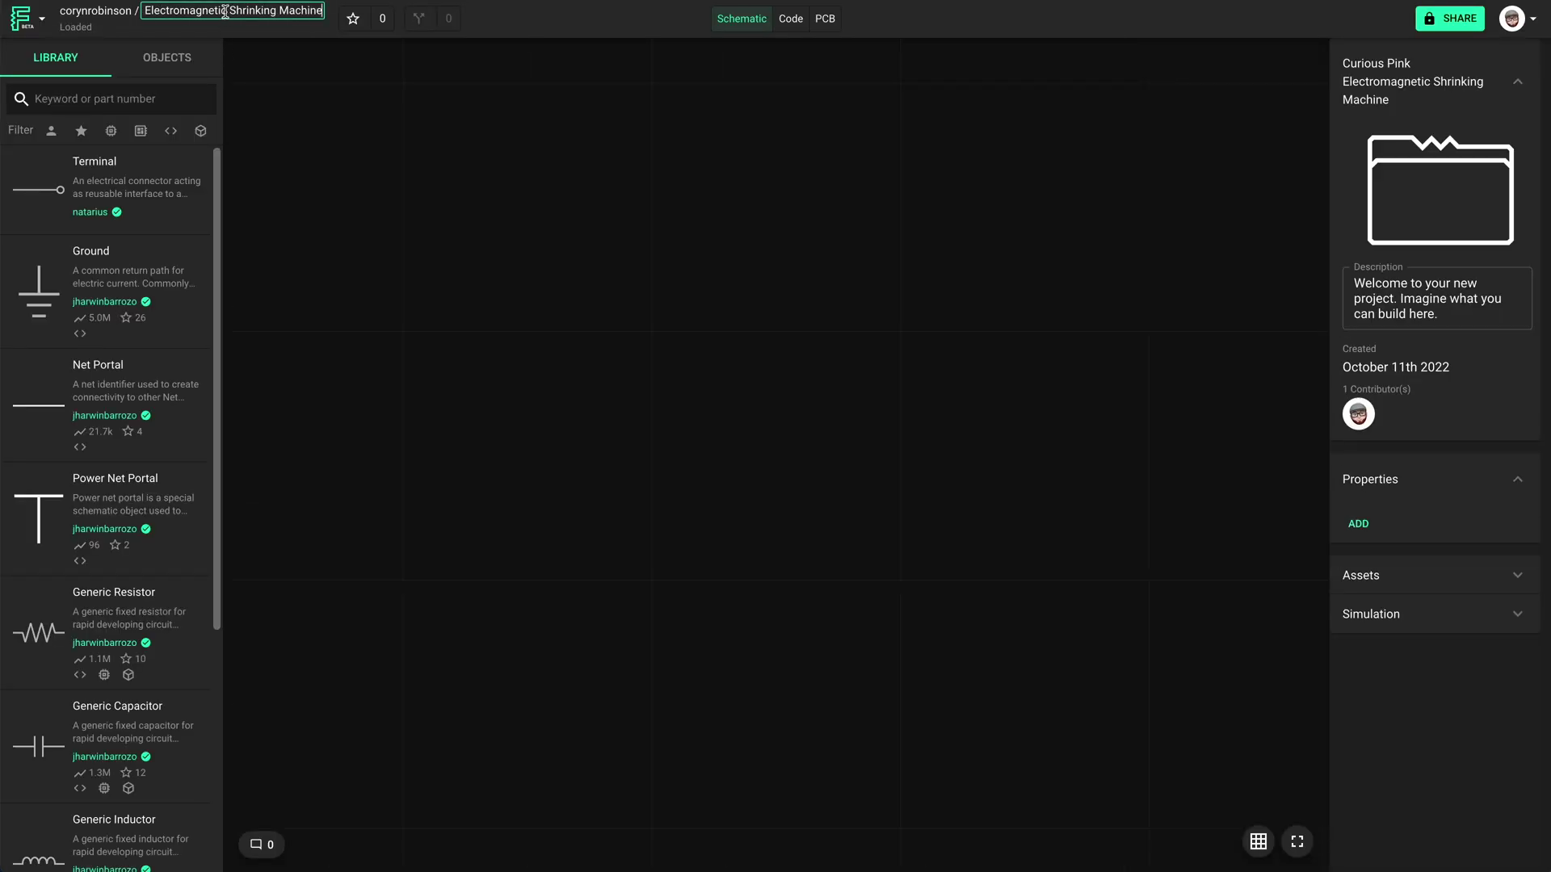
triple_click(224, 11)
type("N")
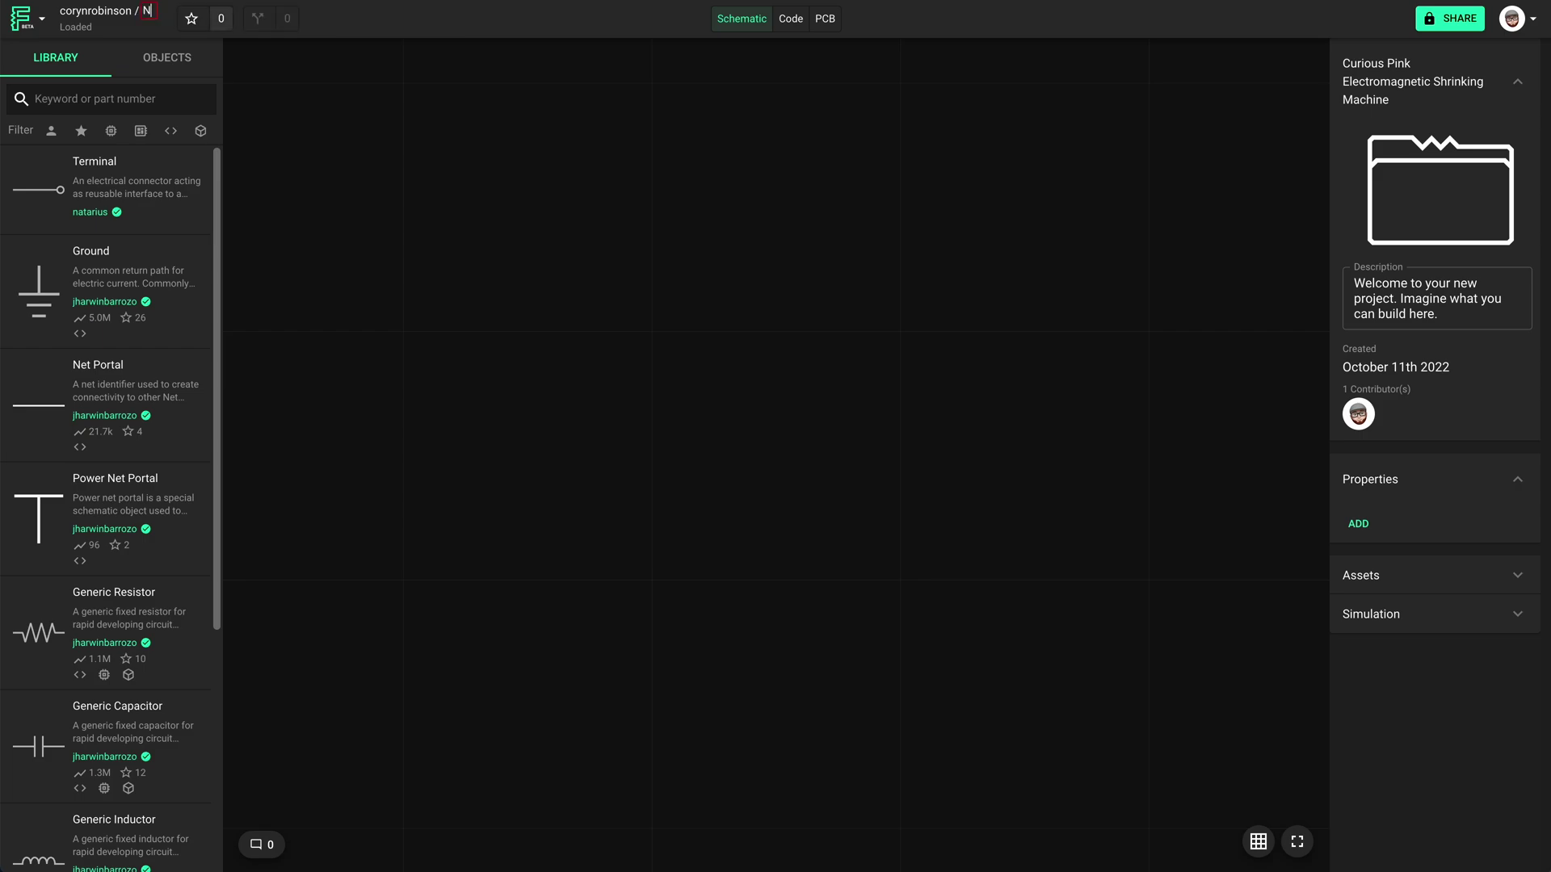
type("ew Part Template")
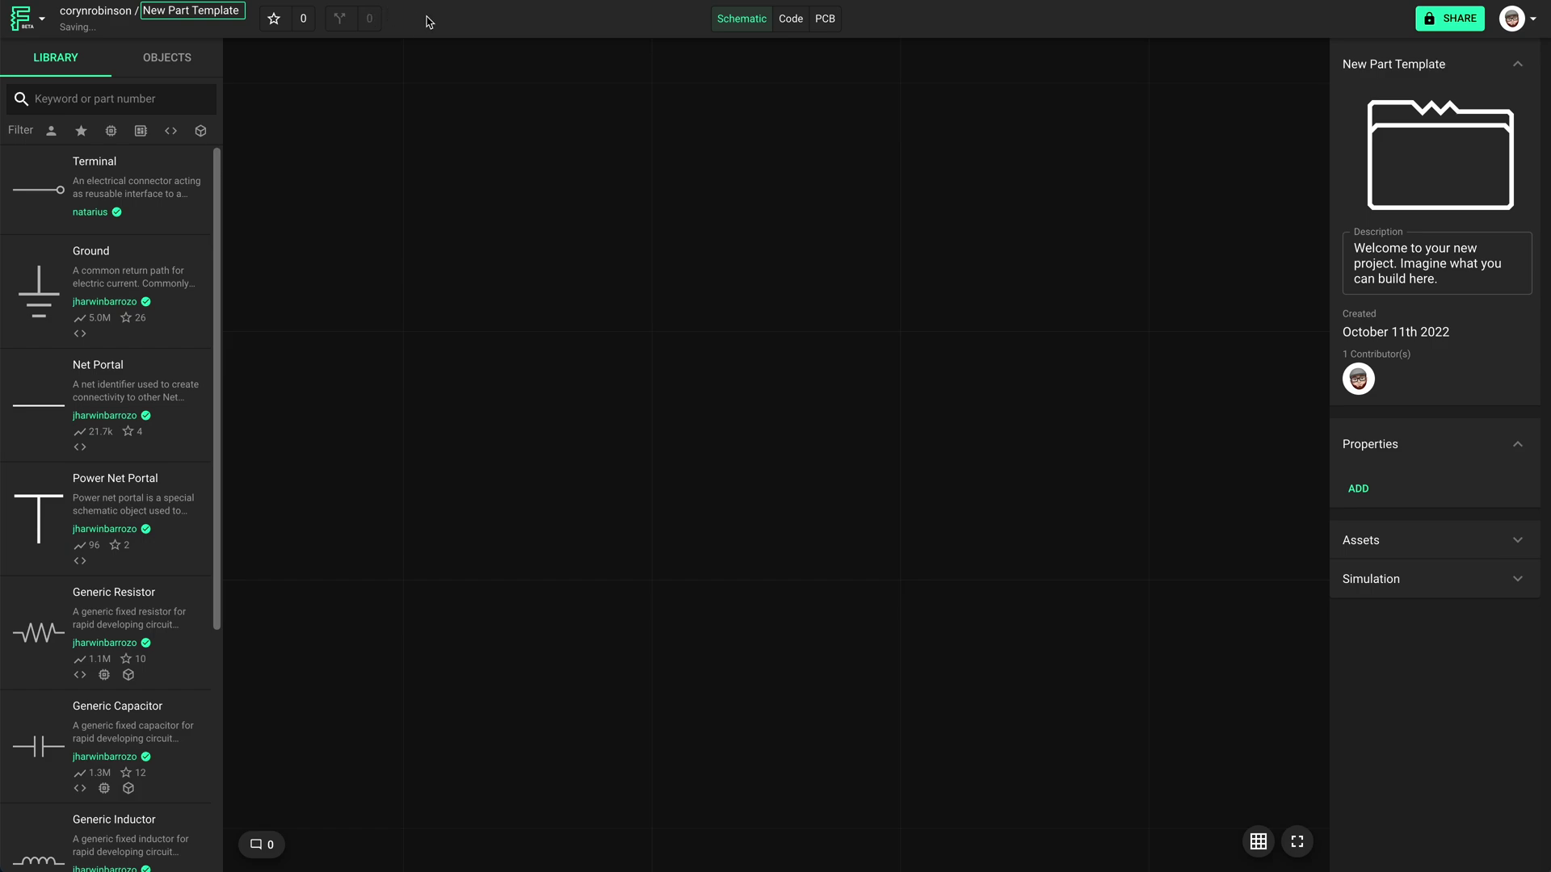
left_click(478, 29)
Add the Part Type, Manufacturer Name and Manufacturer Part Number properties from the suggested names.
left_click(1359, 488)
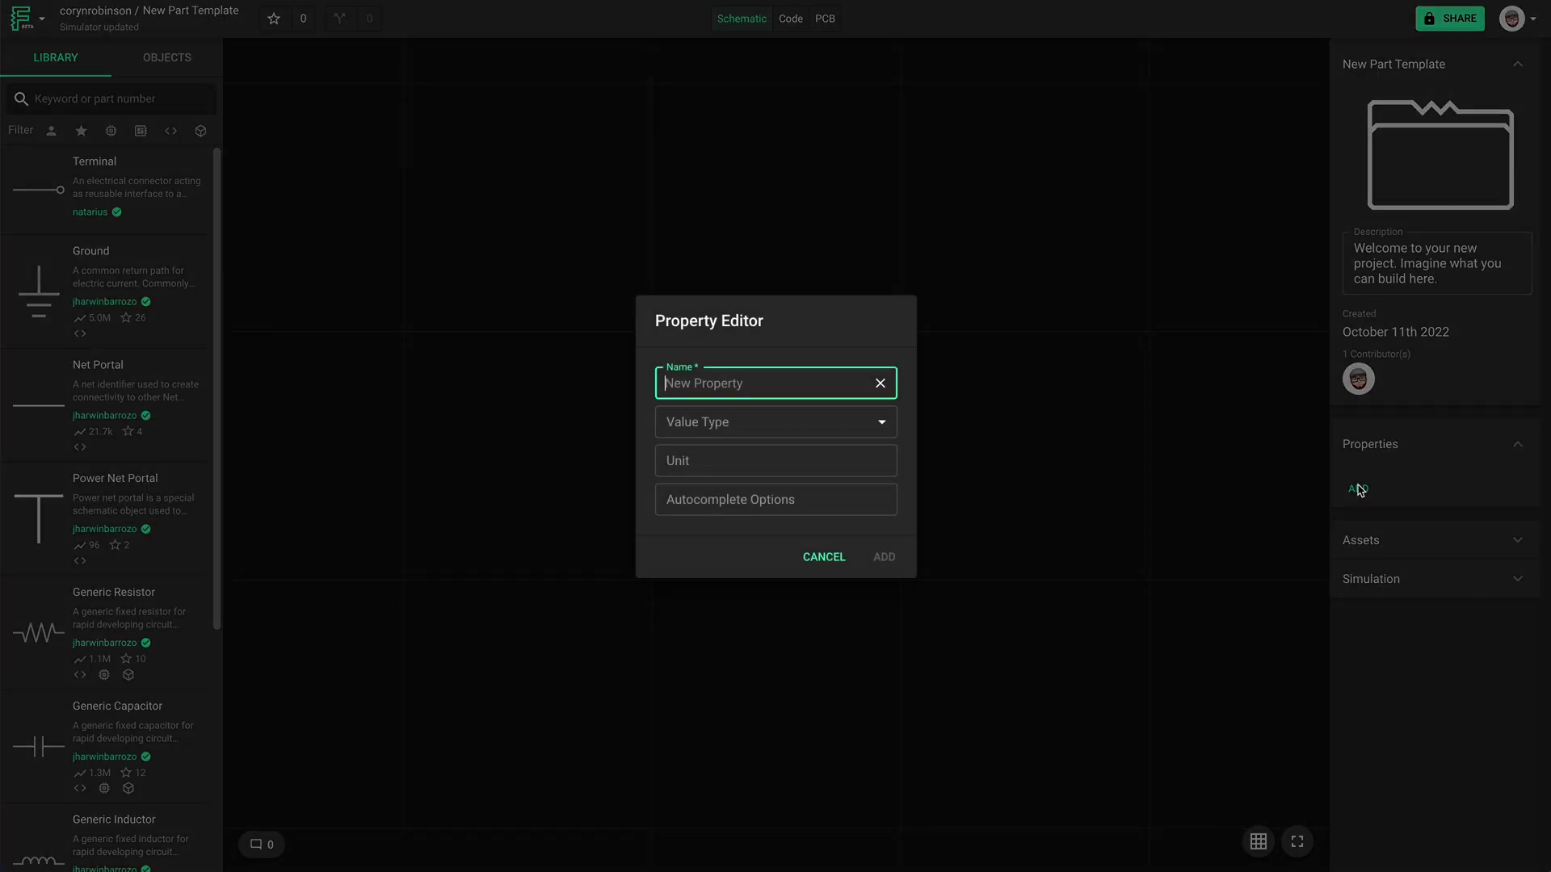
left_click(818, 389)
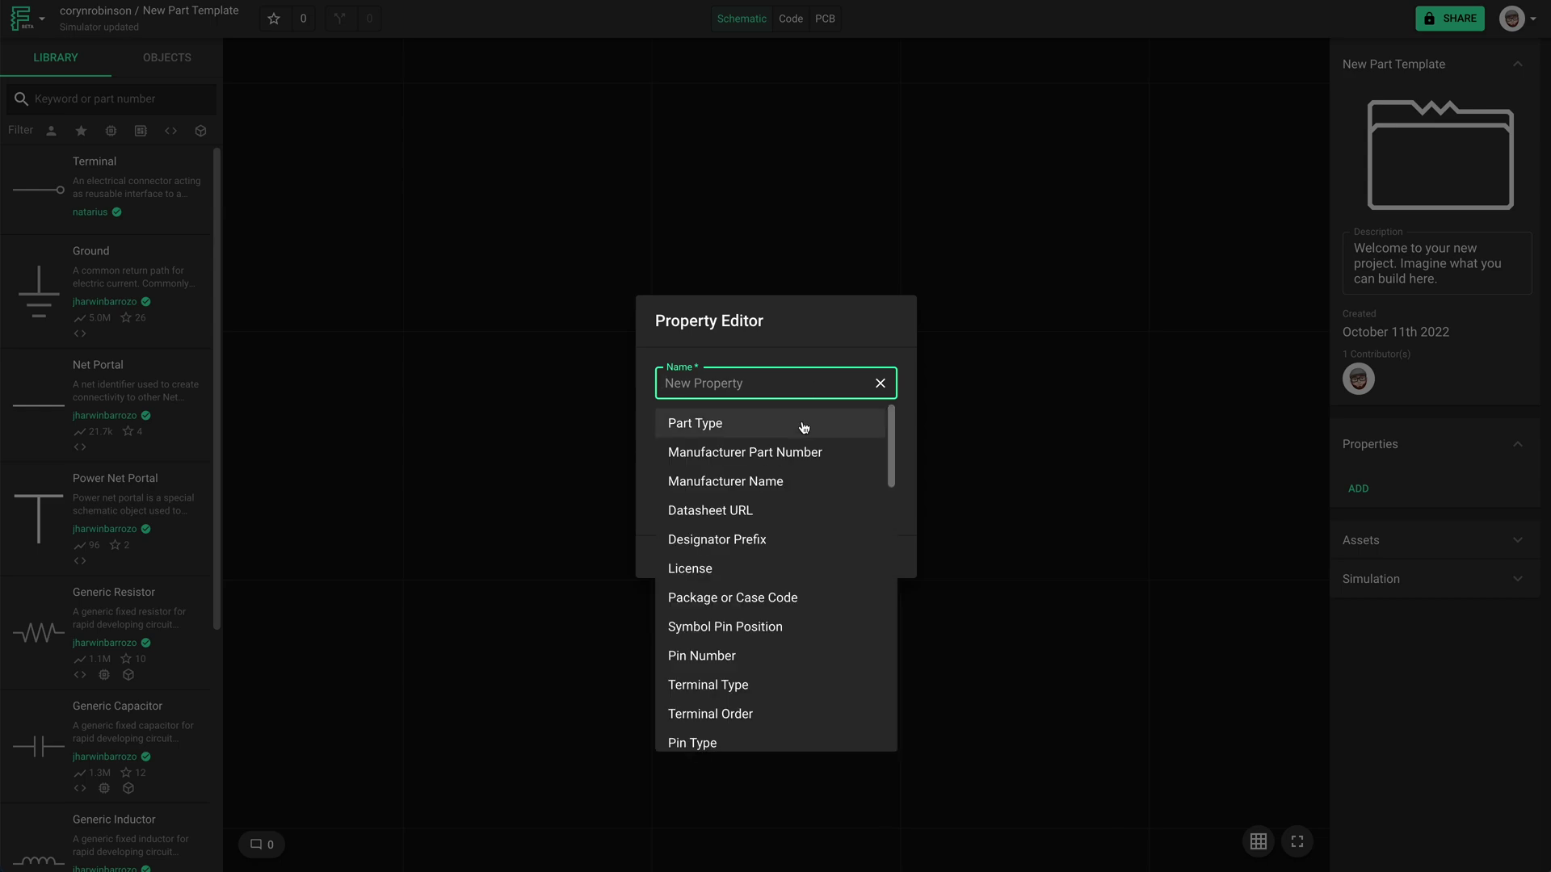
left_click(803, 427)
left_click(888, 557)
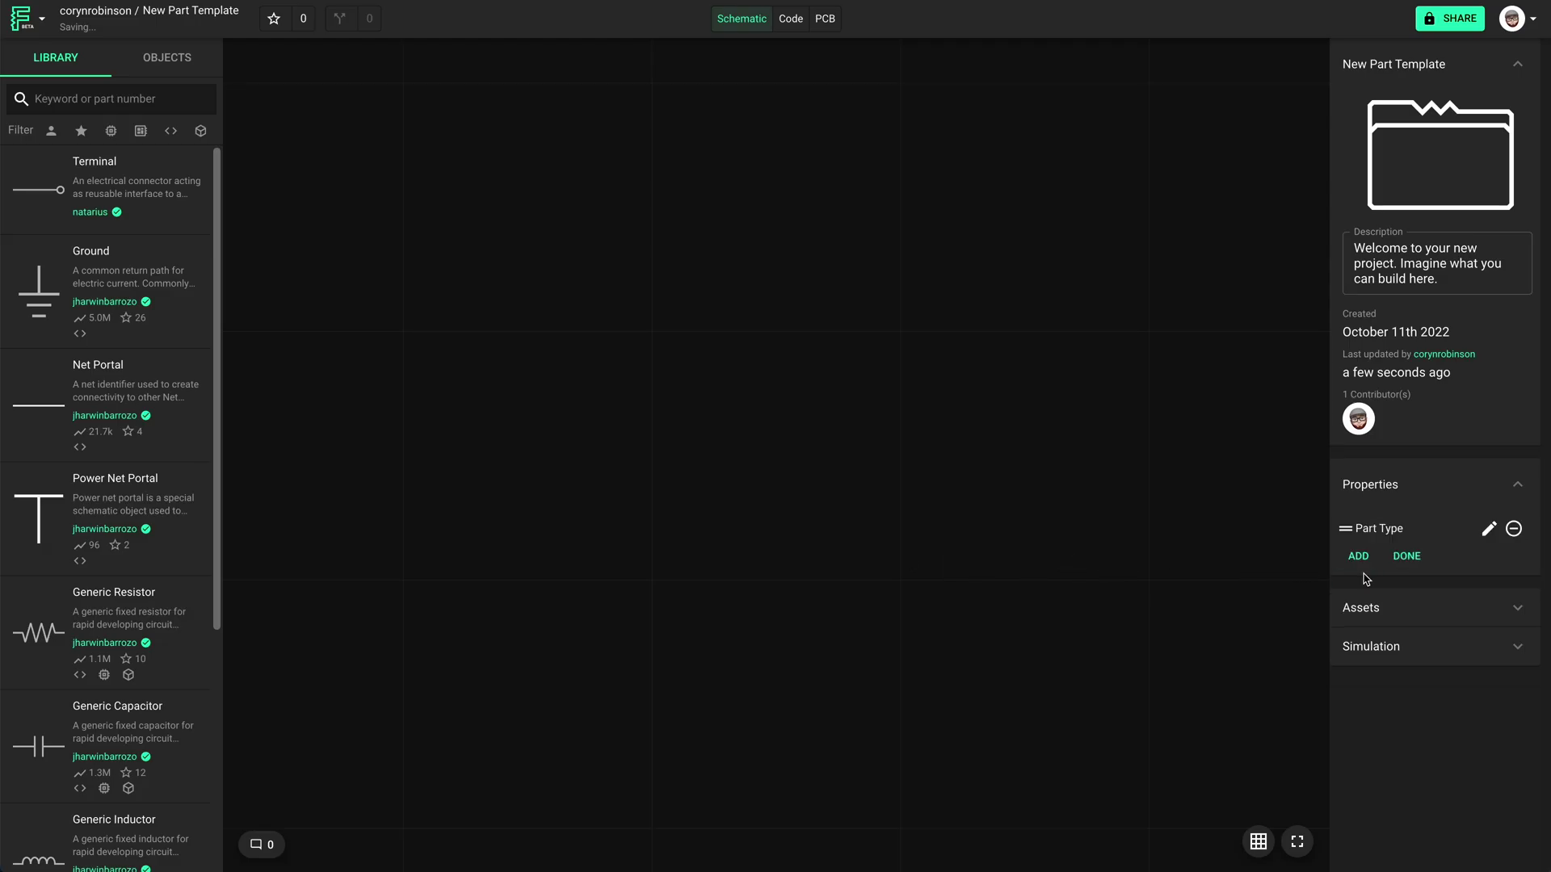
left_click(1358, 556)
left_click(810, 382)
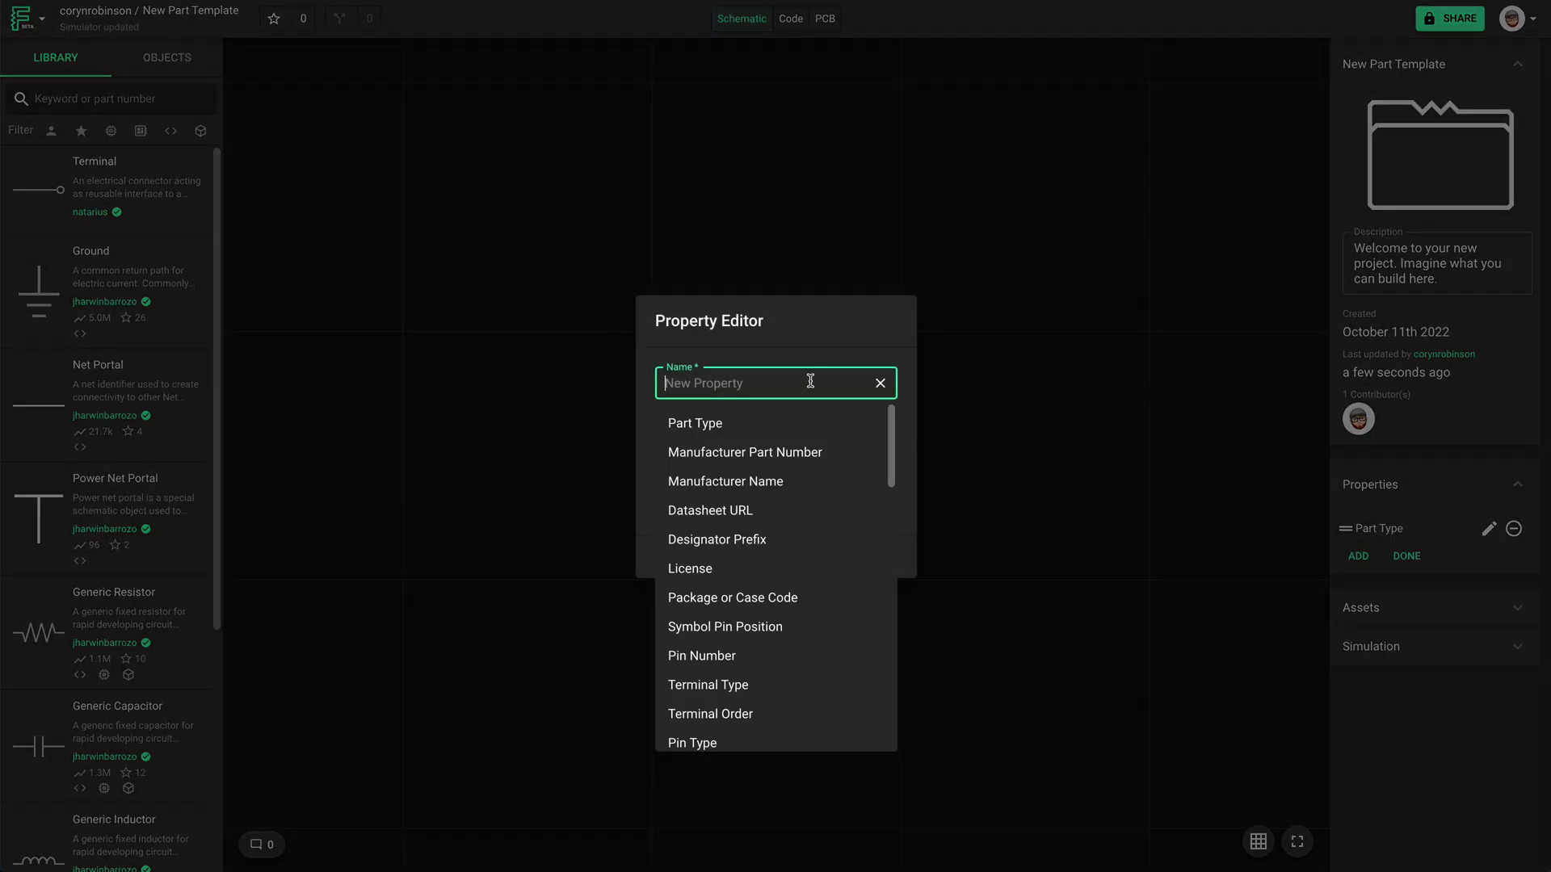
left_click(800, 481)
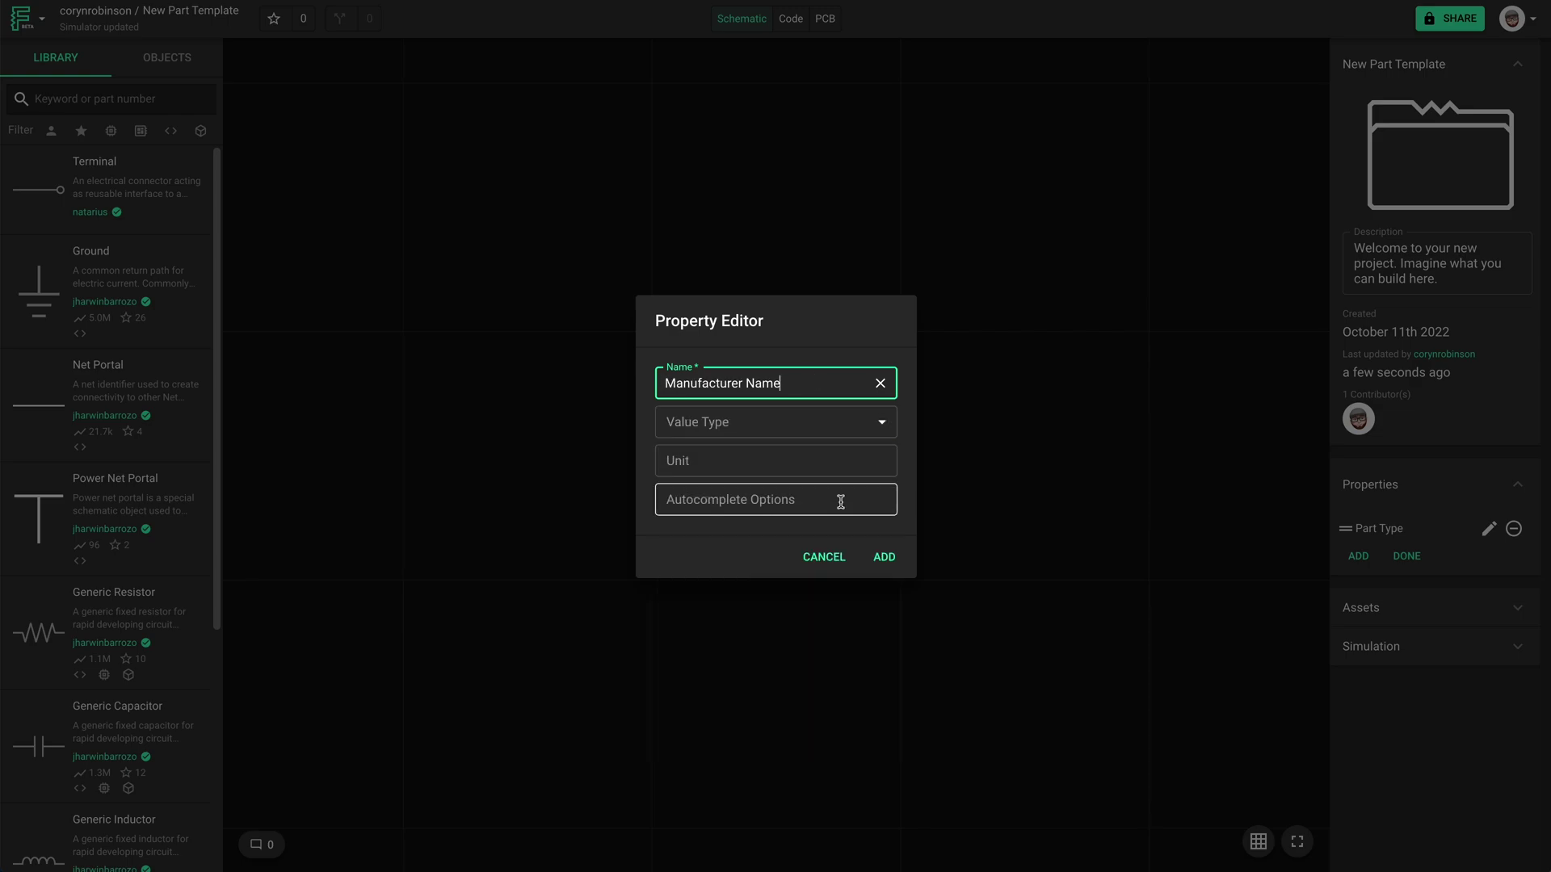
left_click(884, 557)
left_click(1359, 583)
left_click(840, 382)
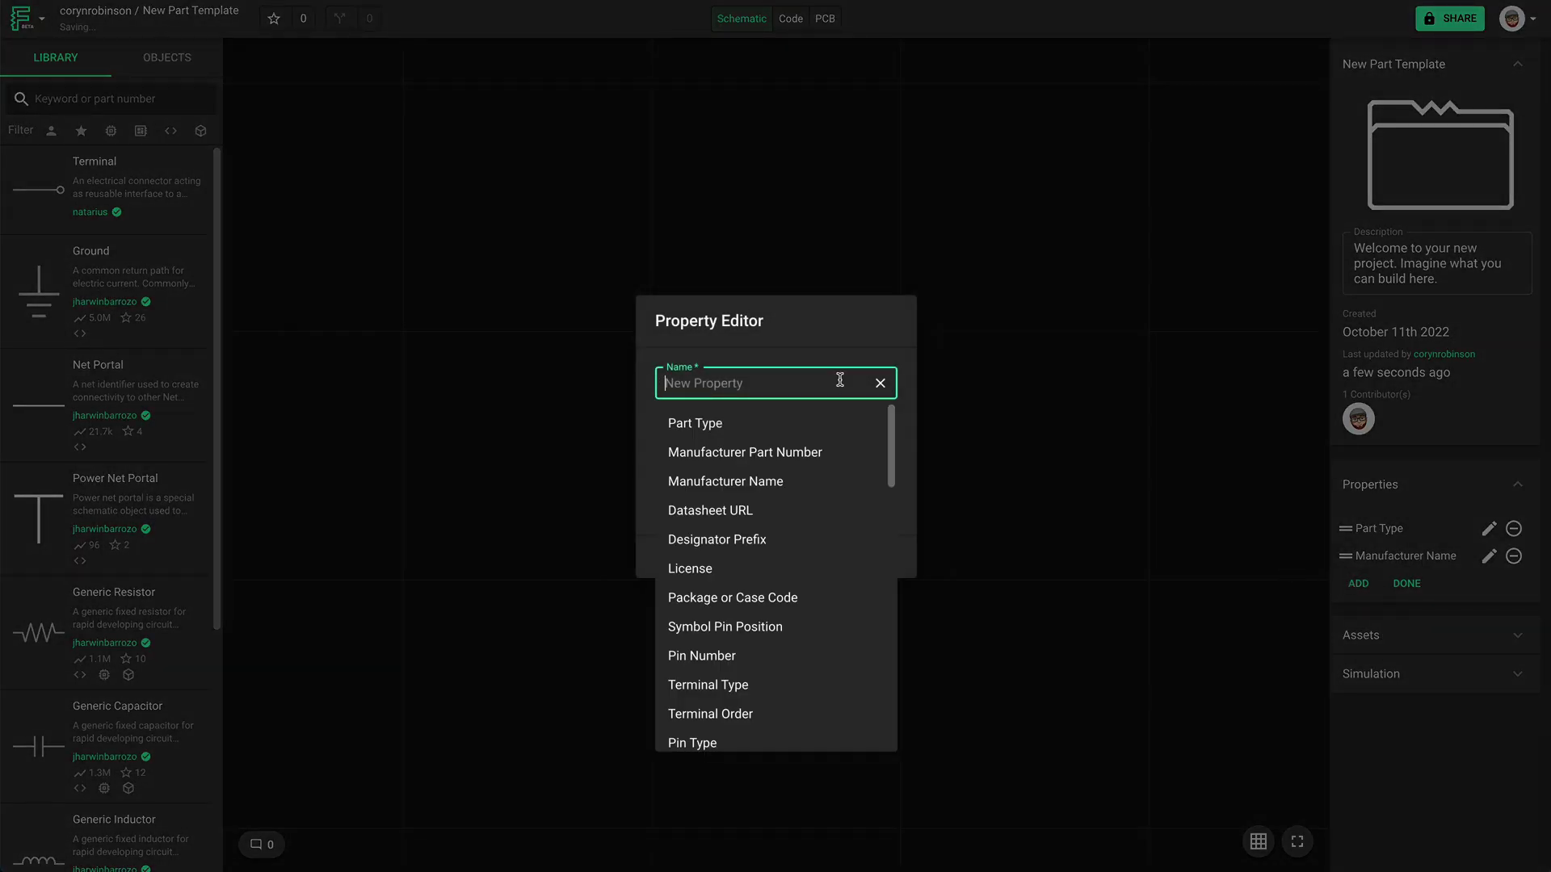
left_click(803, 452)
left_click(885, 557)
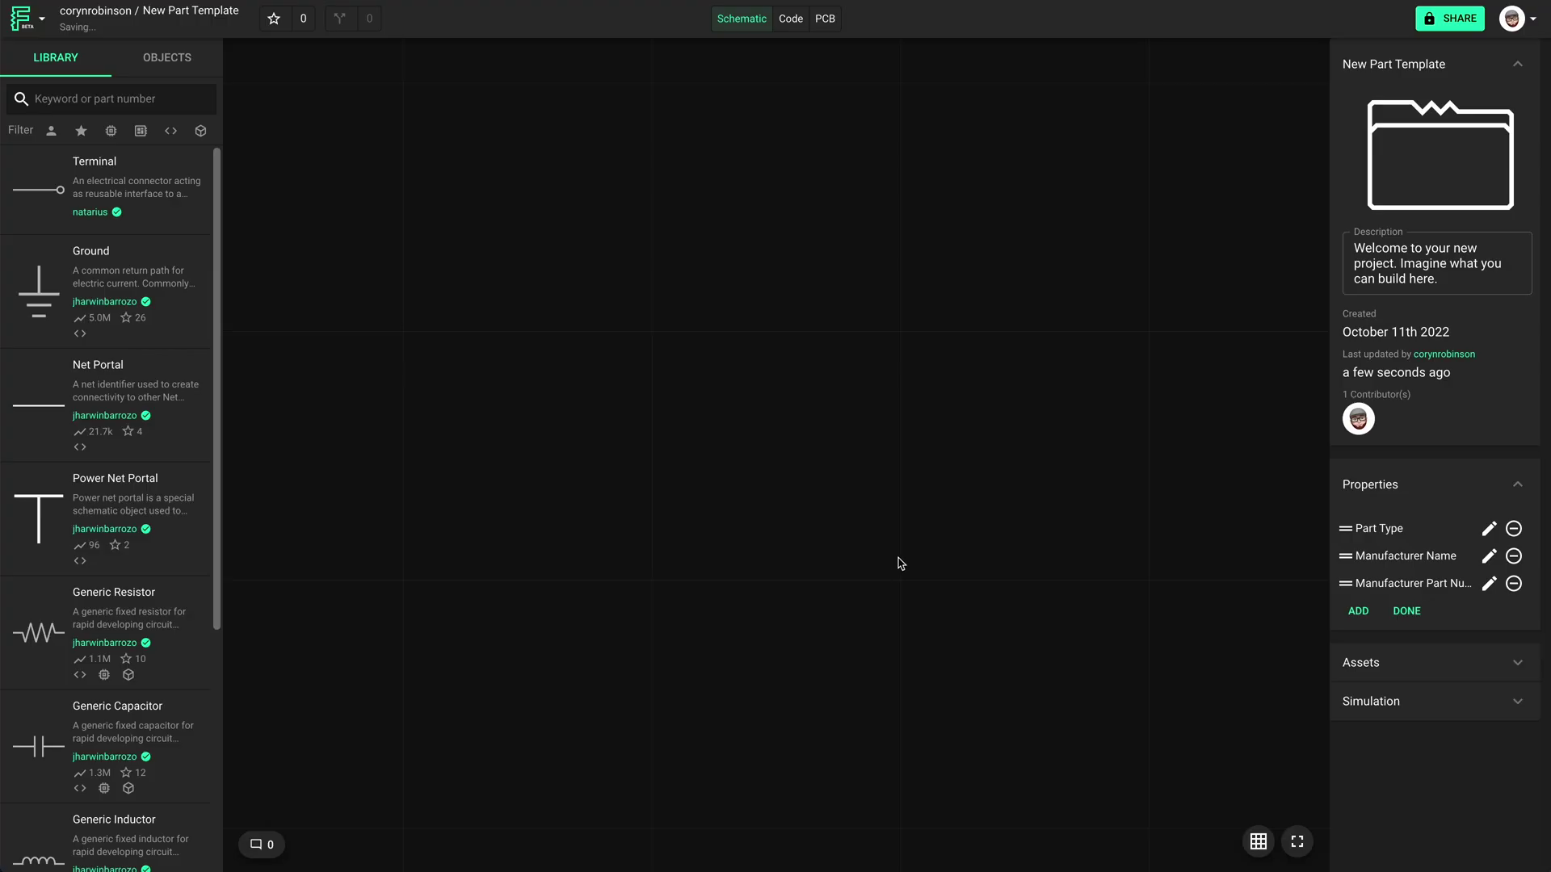
Add the Designator Prefix, Datasheet URL and Package or Case Code properties.
left_click(1359, 610)
left_click(800, 382)
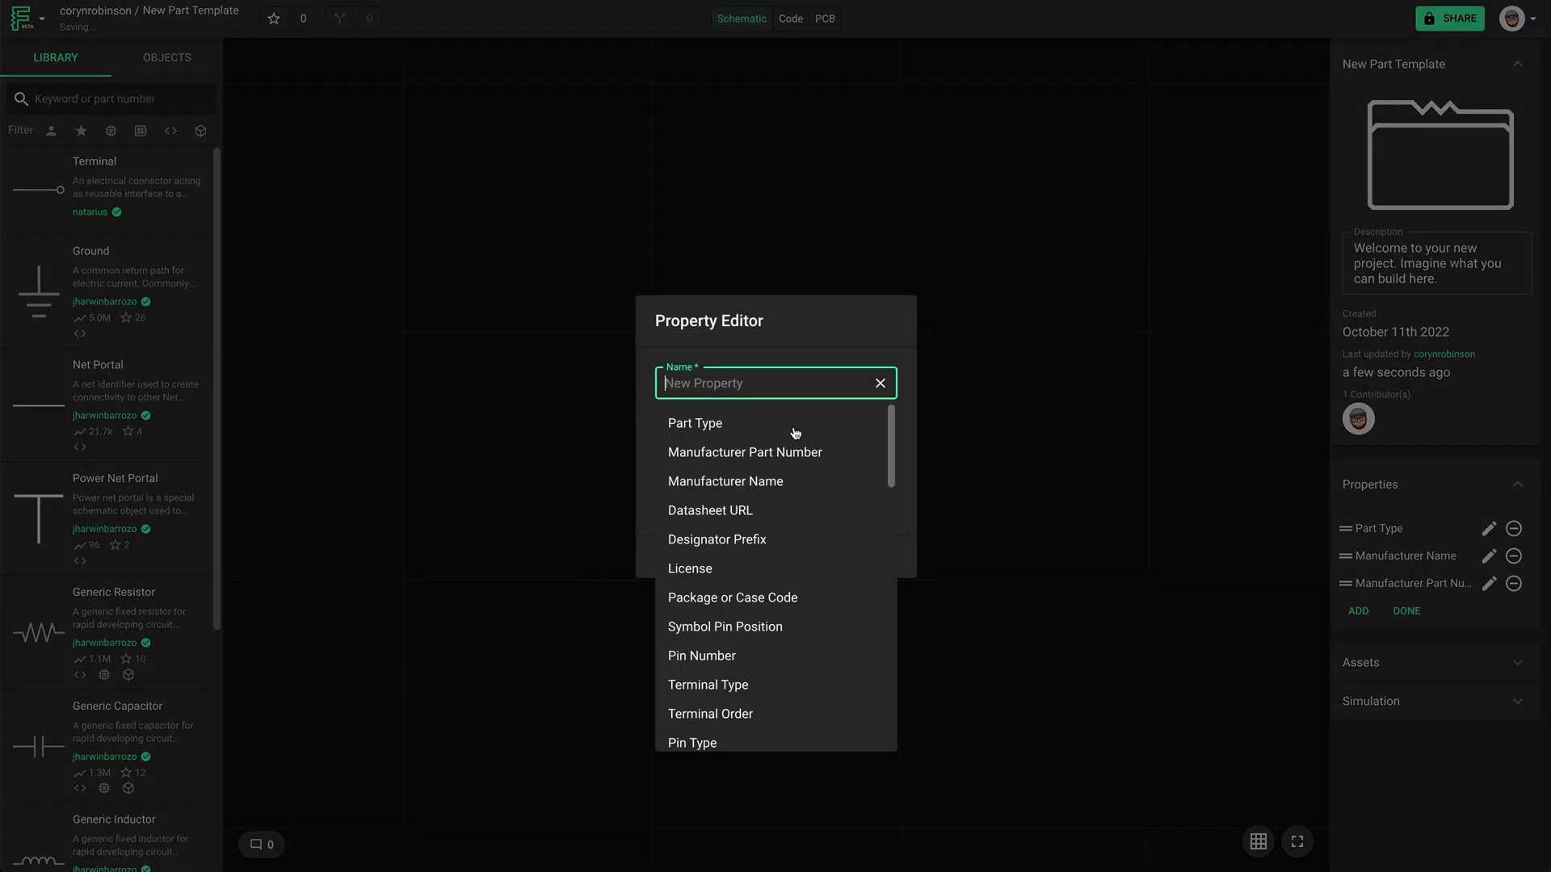
left_click(773, 540)
left_click(887, 559)
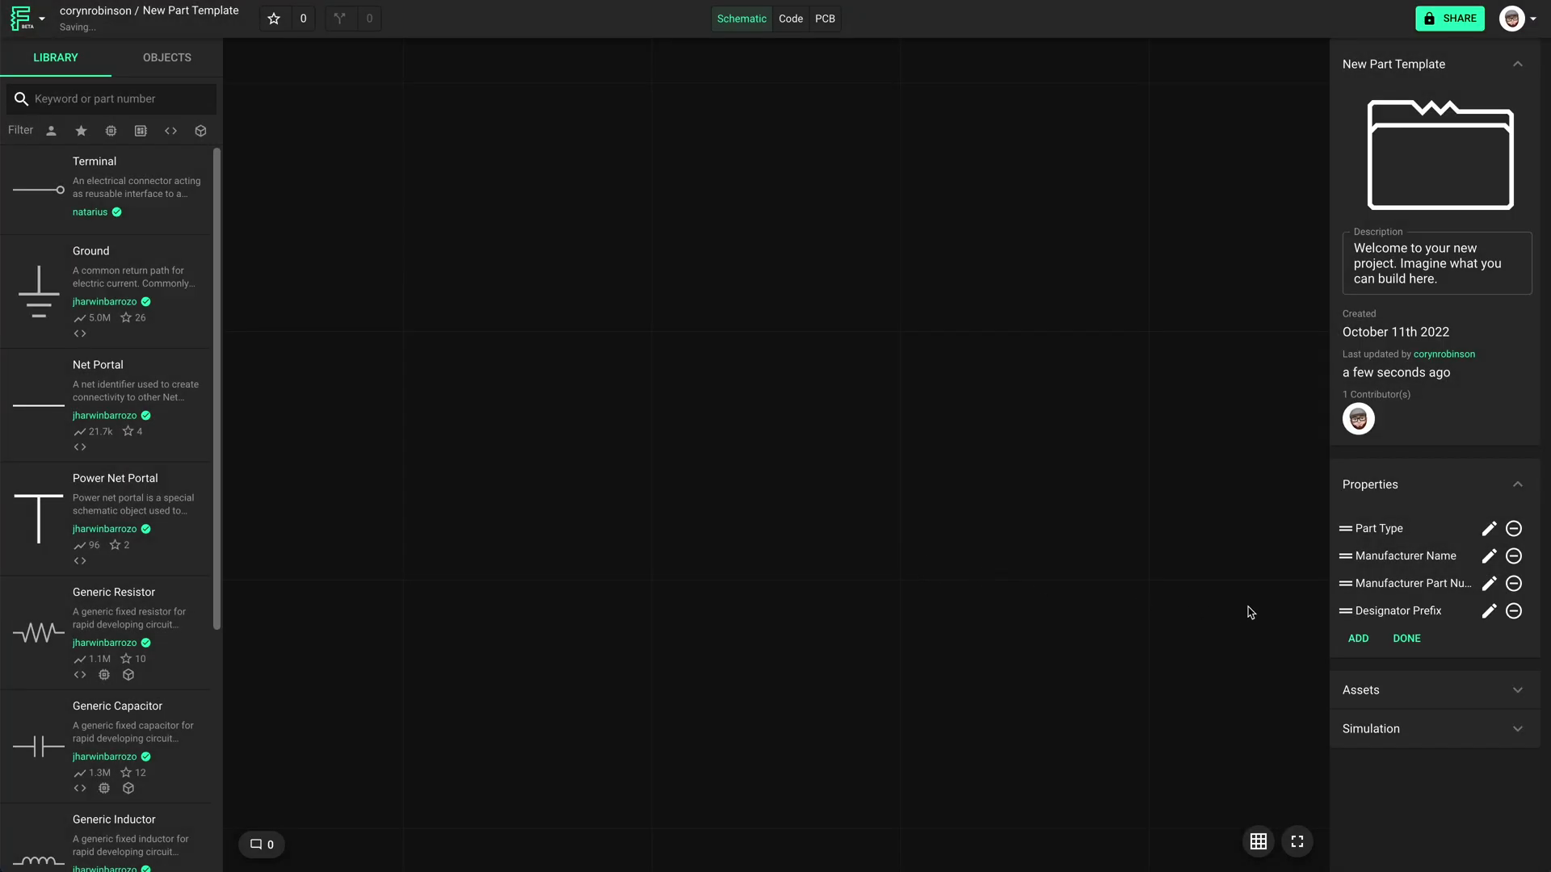
left_click(1359, 638)
left_click(808, 386)
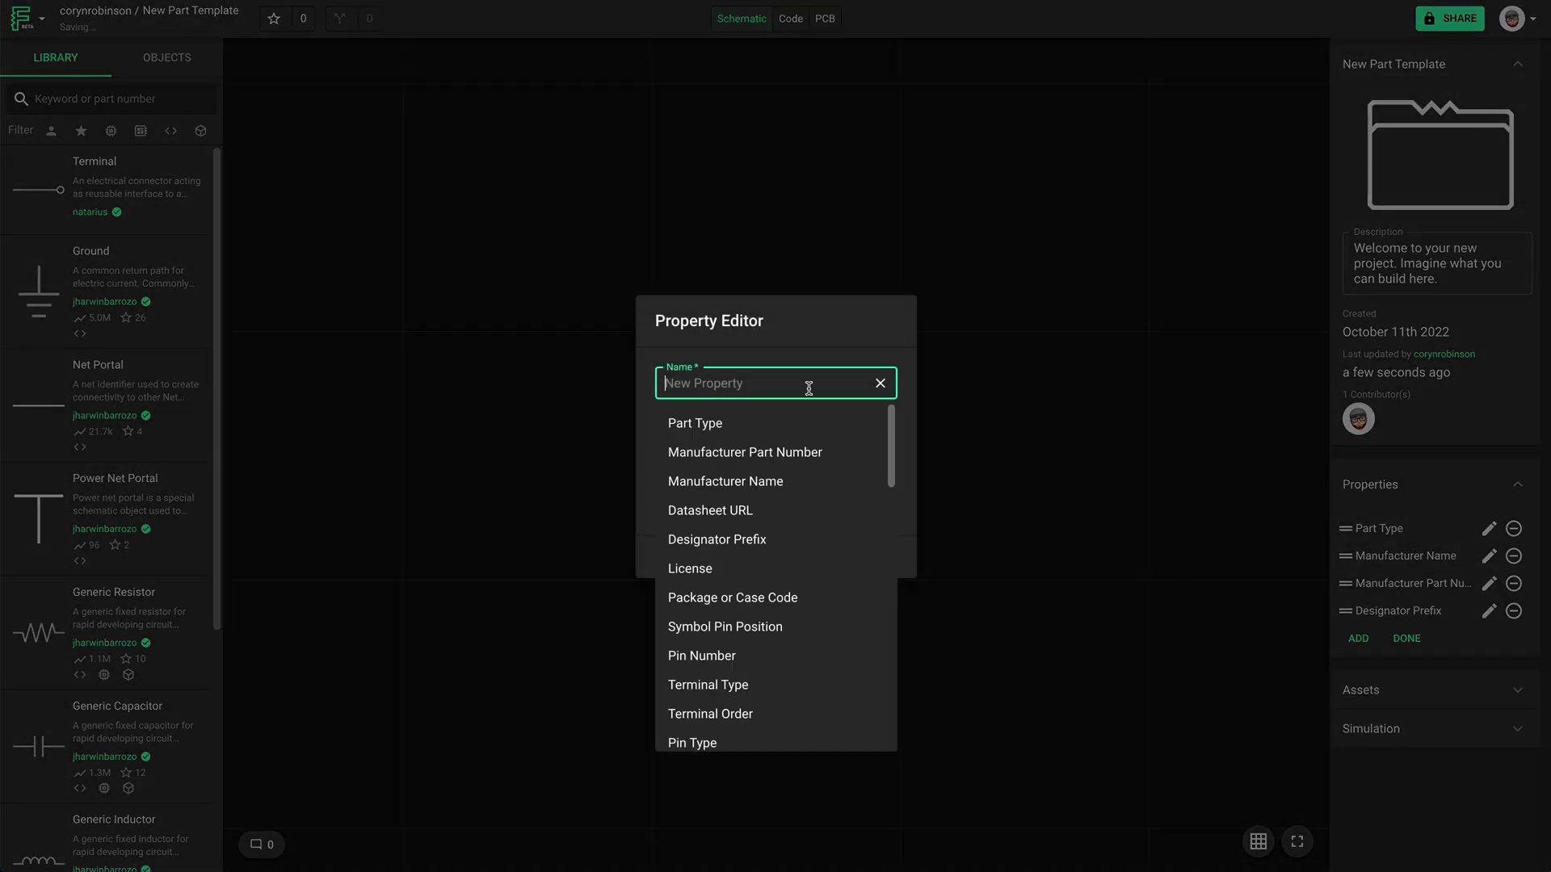
left_click(768, 522)
left_click(890, 558)
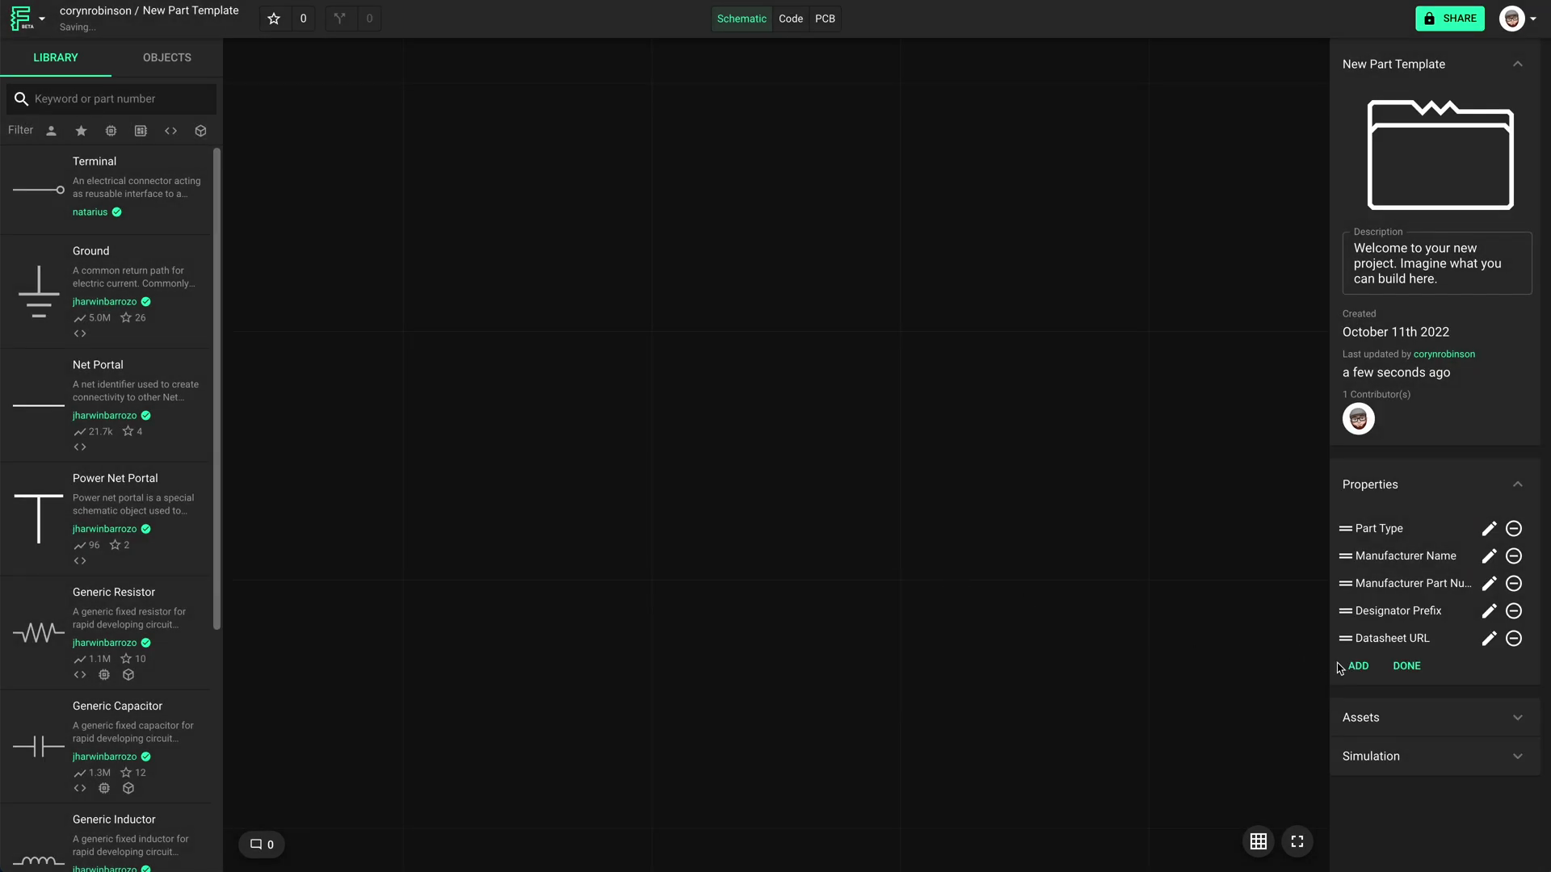
left_click(1357, 665)
left_click(835, 390)
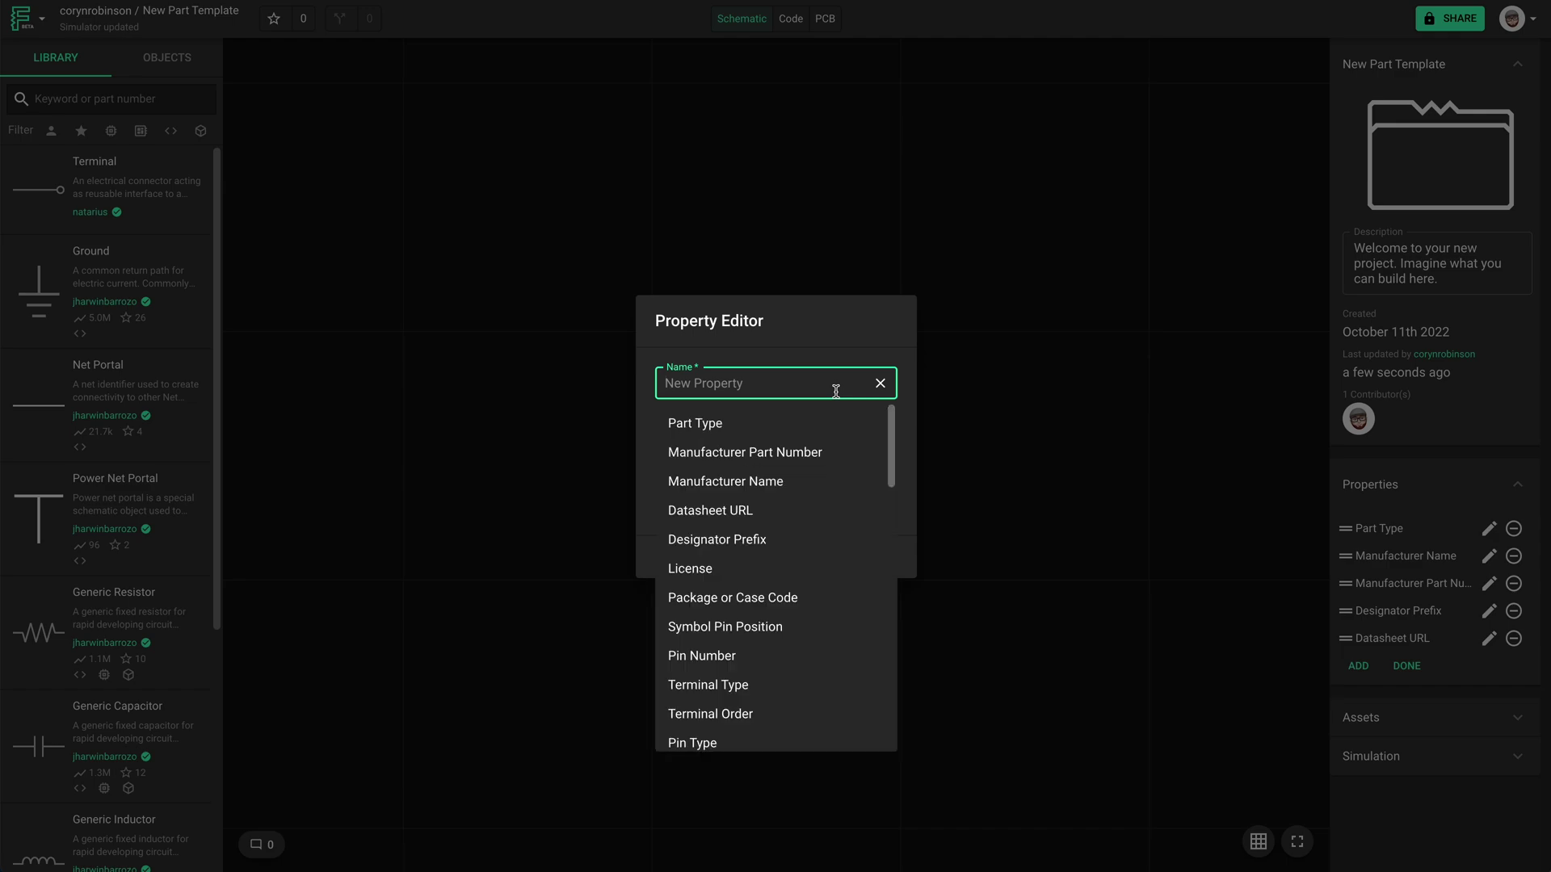
type("pack")
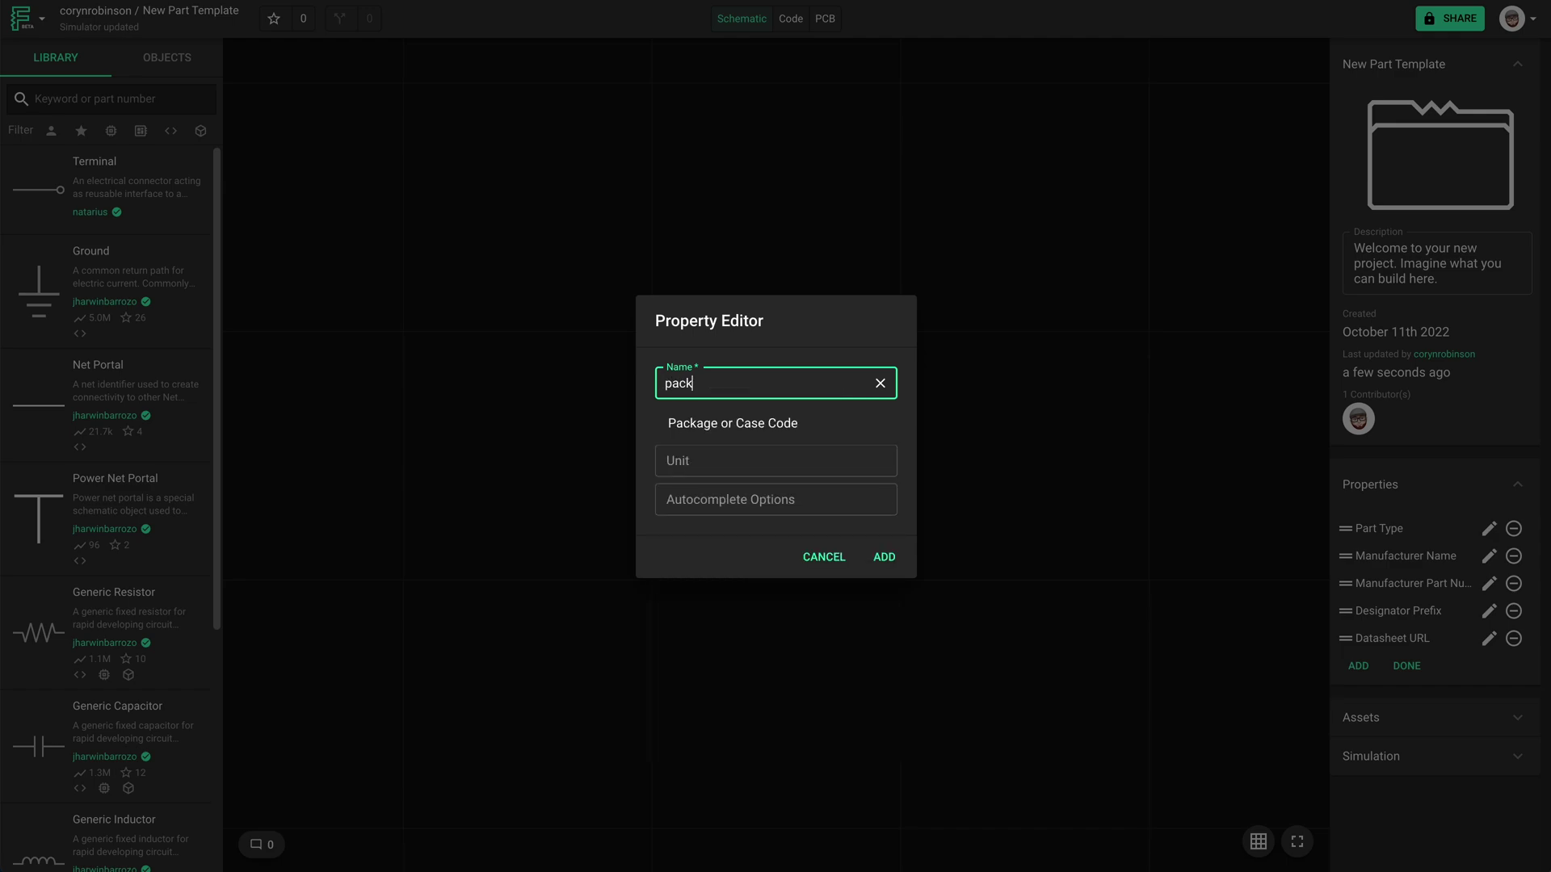
left_click(796, 416)
left_click(888, 558)
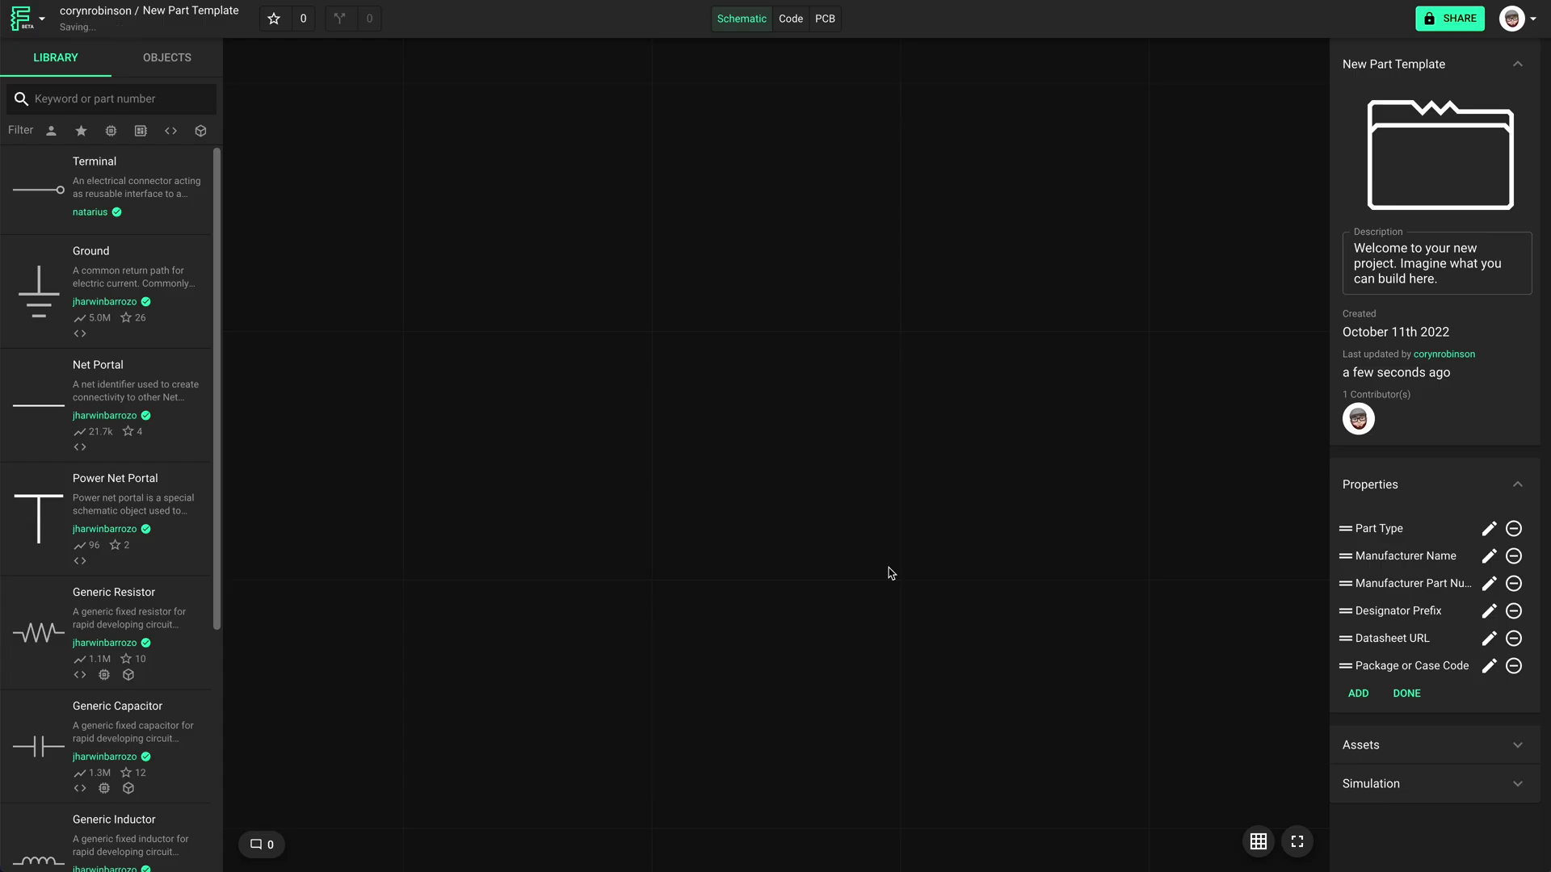
Close the property list, make New Part Template a template, and go to the profile page.
left_click(1406, 693)
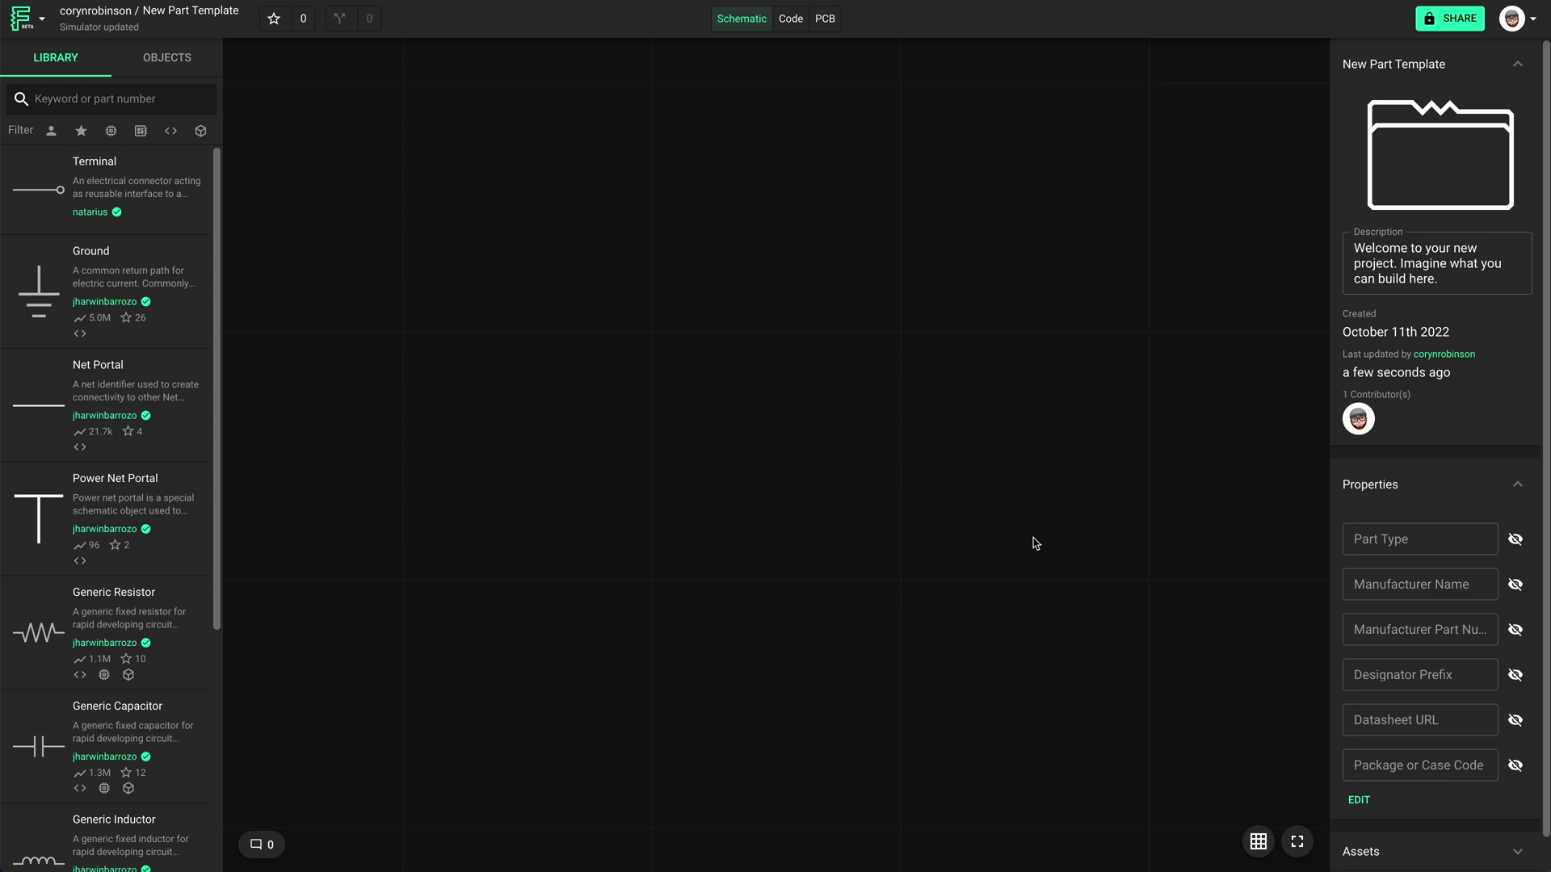
left_click(27, 18)
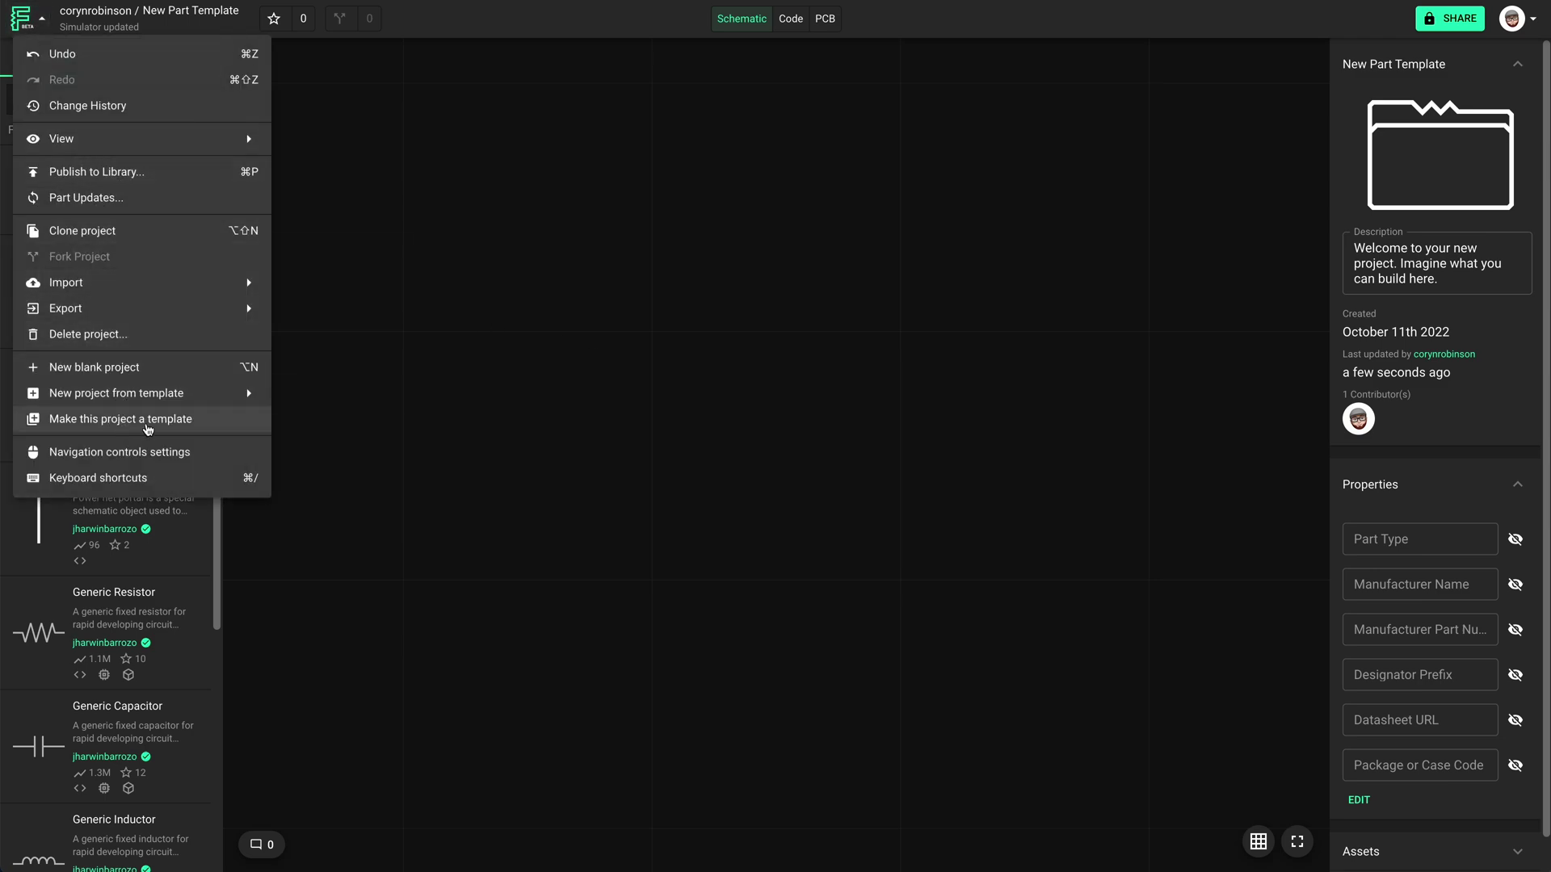
left_click(148, 429)
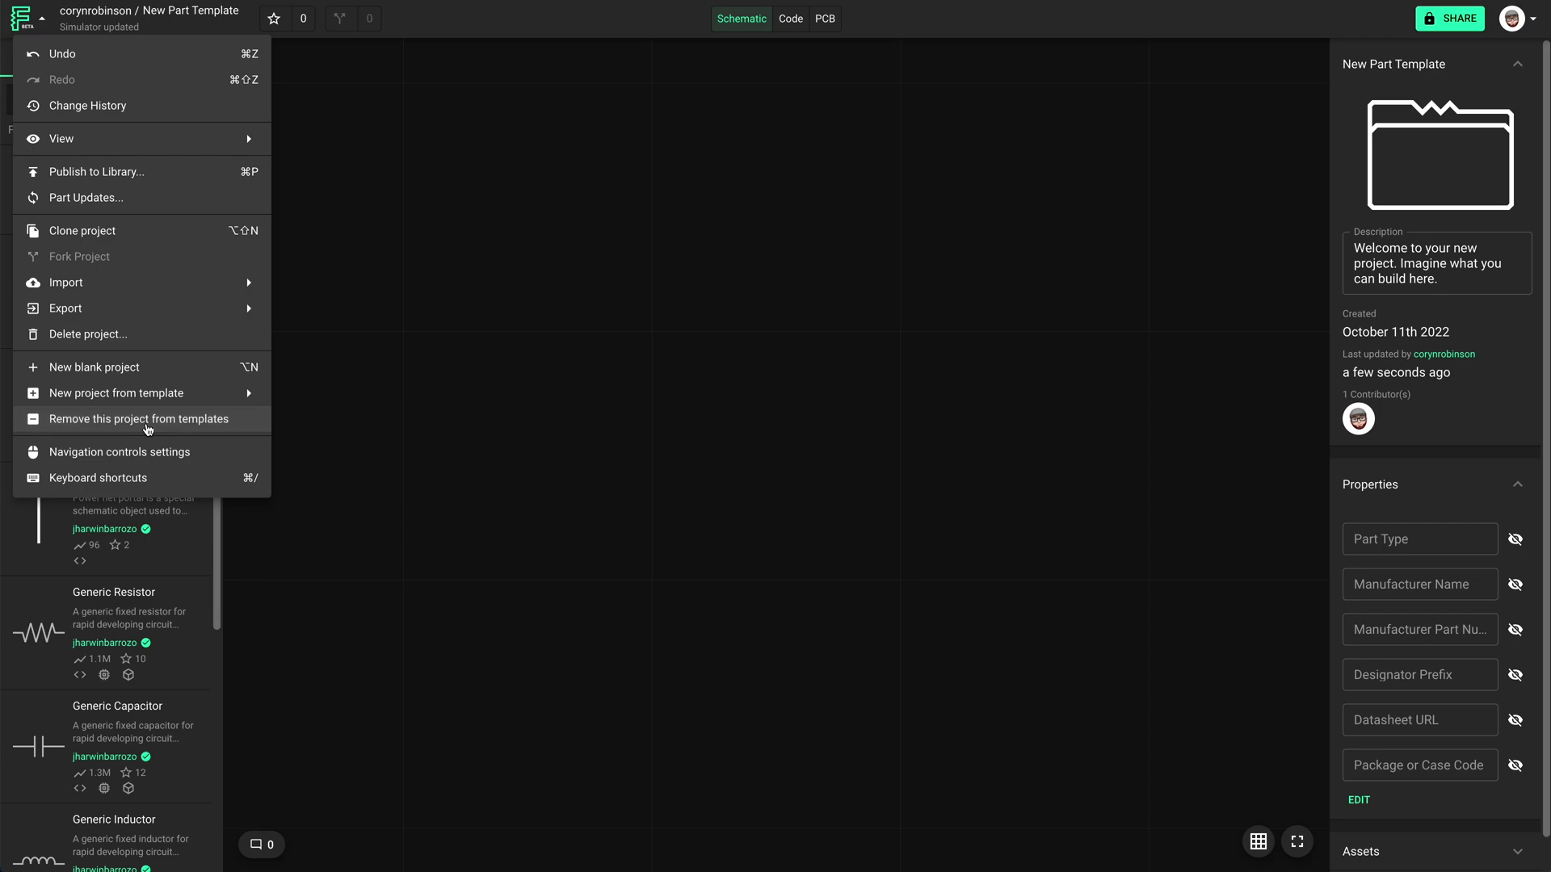
left_click(468, 459)
left_click(1519, 16)
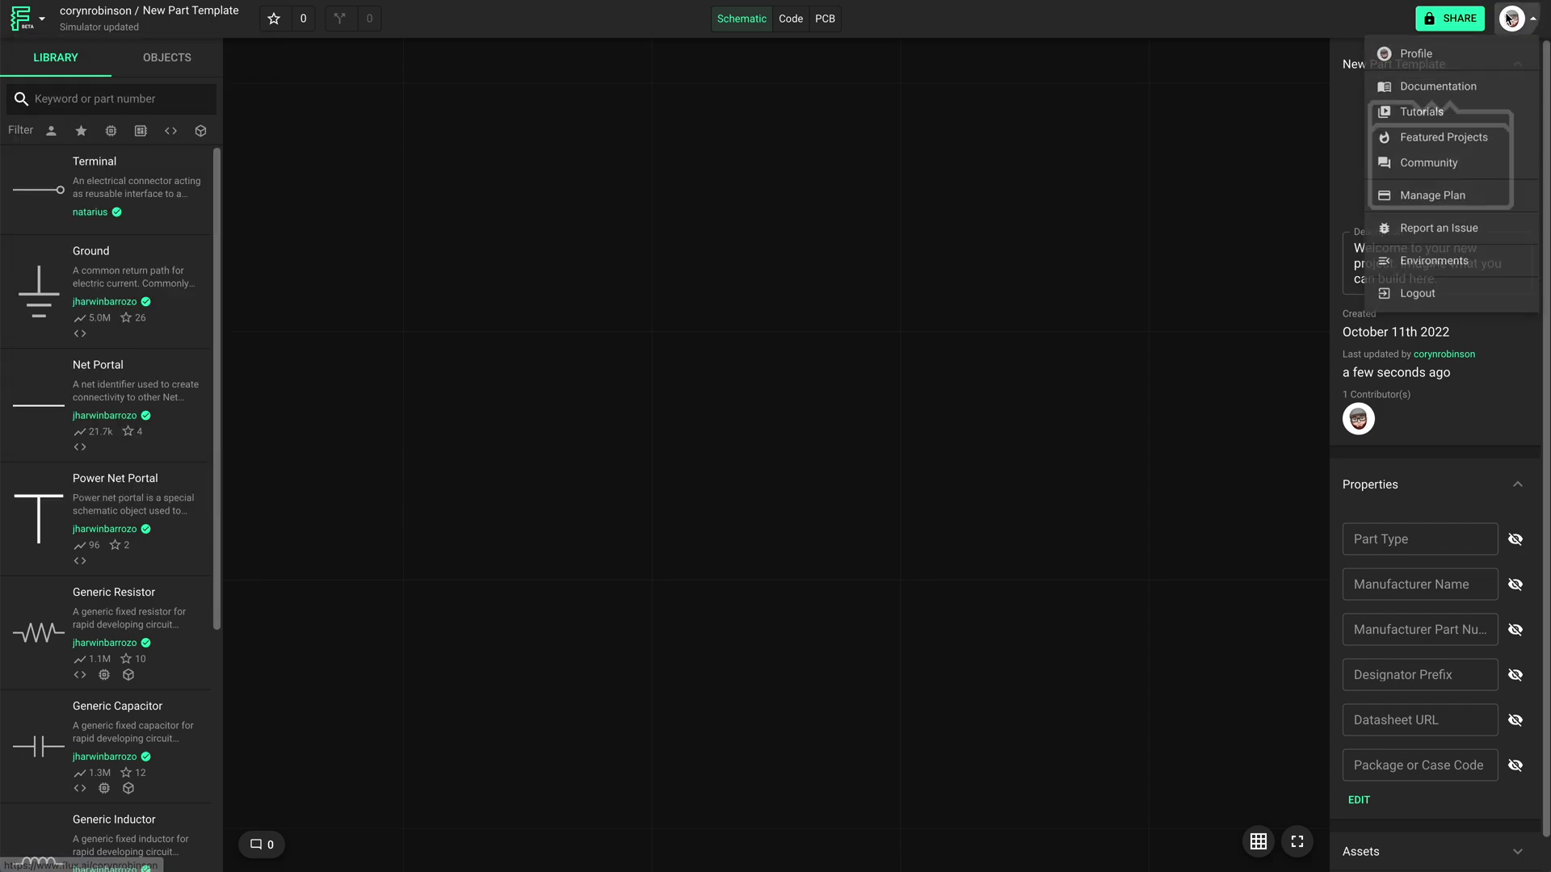
left_click(1495, 54)
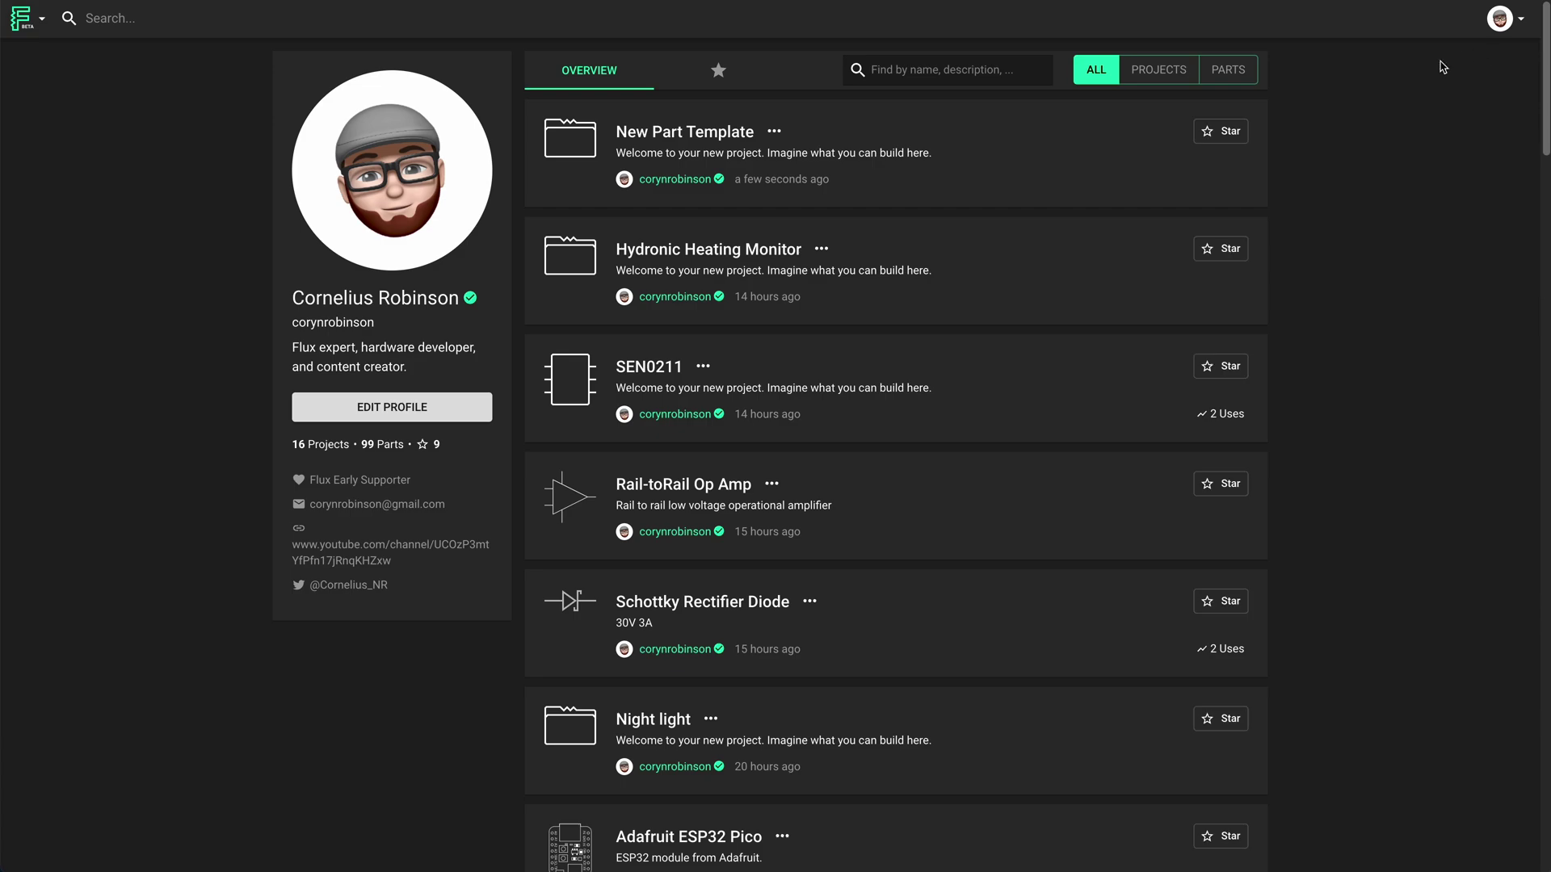
Start a new project from the New Part Template template.
left_click(25, 33)
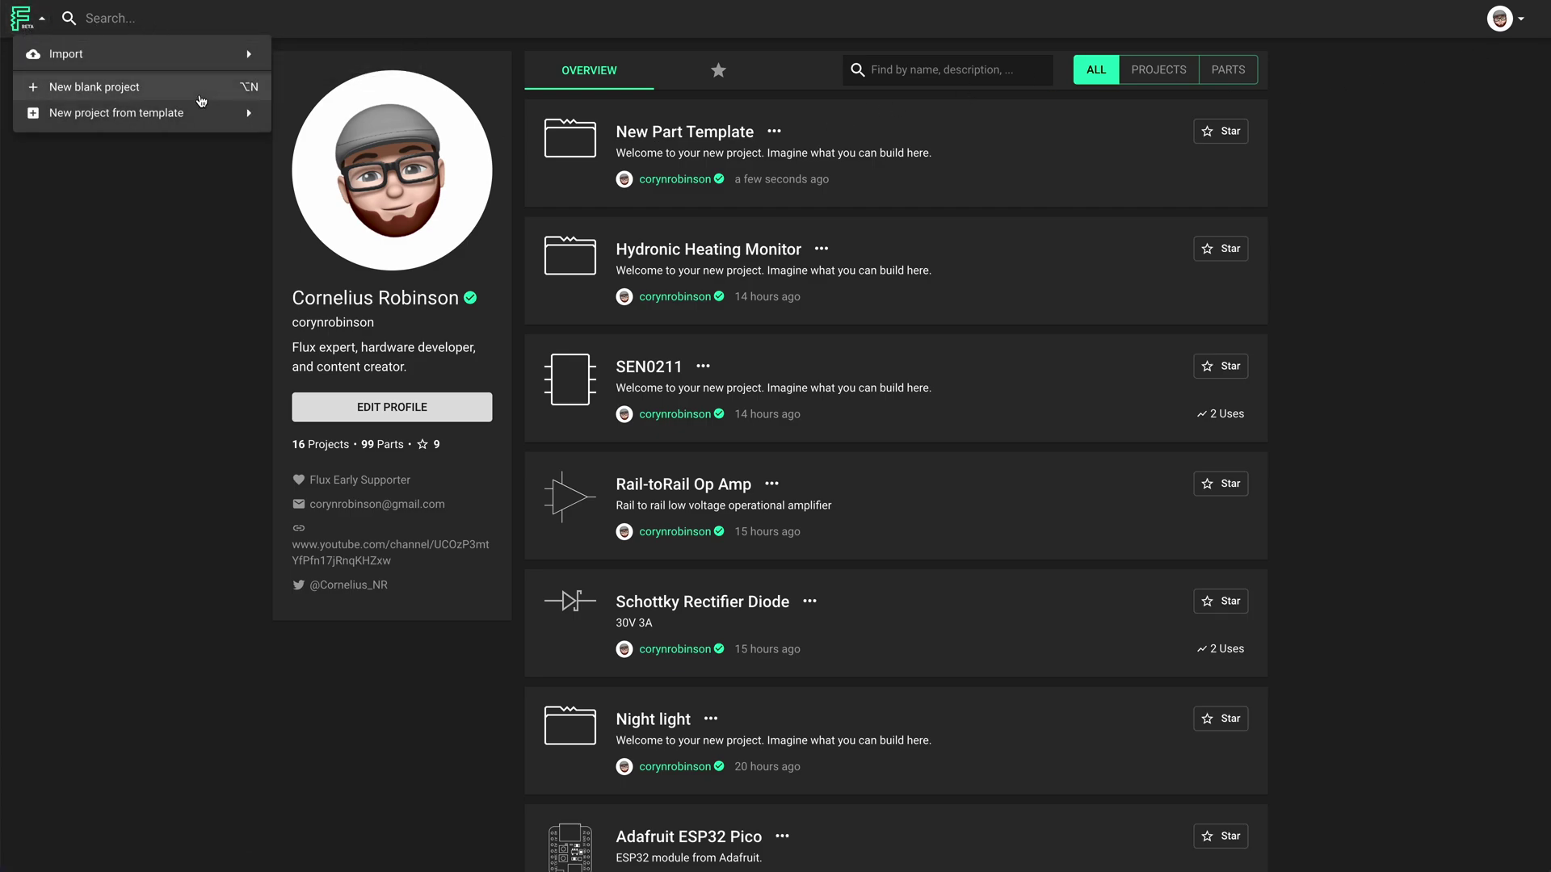
mouse_move(242, 128)
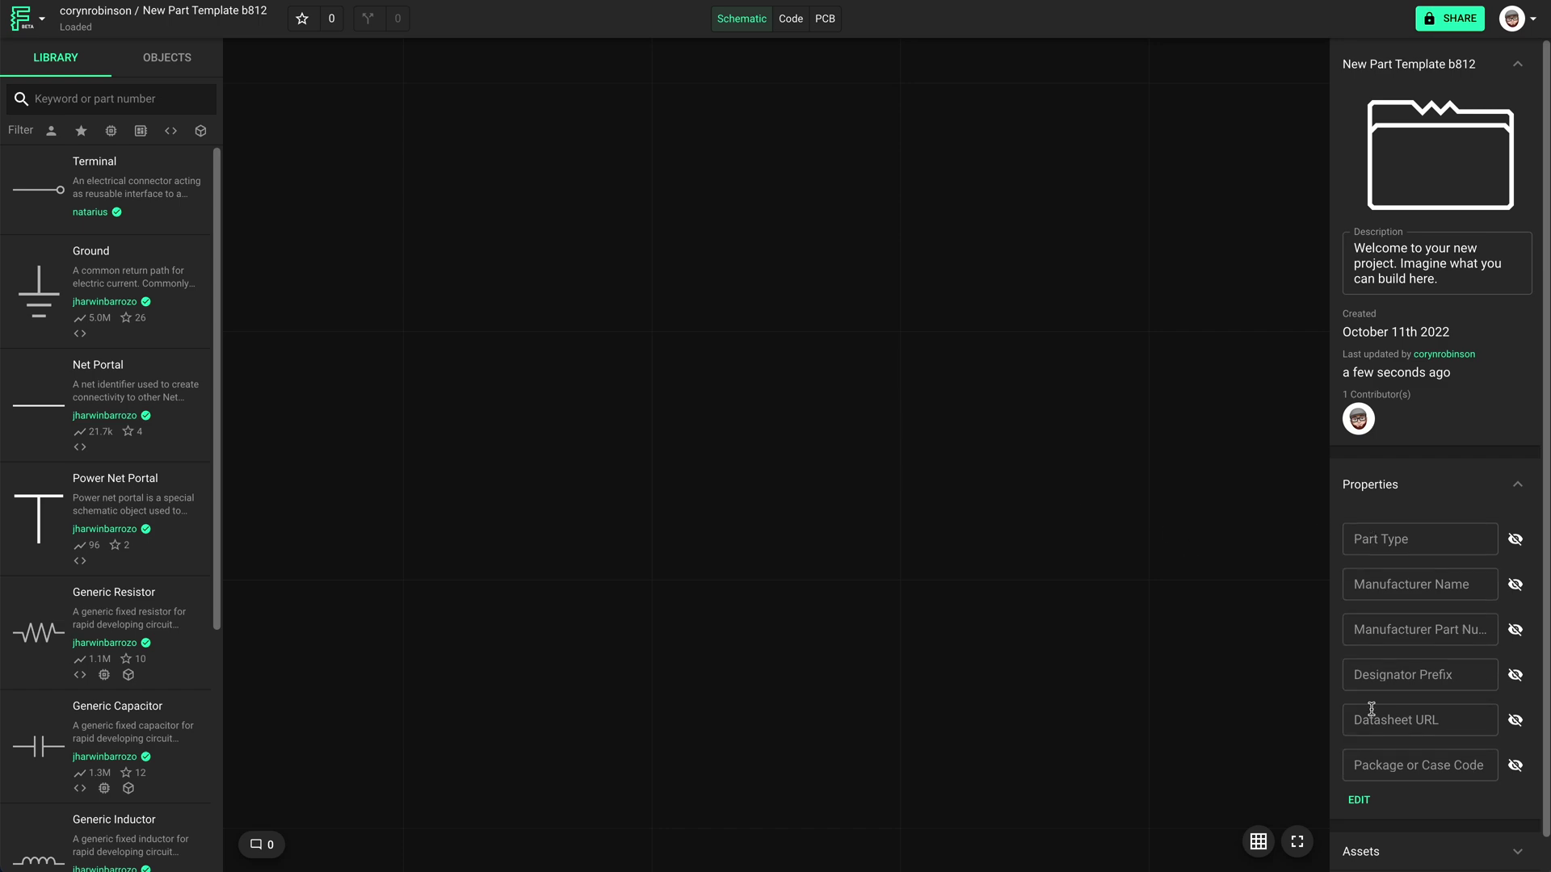
Scroll through PCBWay's Quick-turn PCB table to review minimum trace, spacing and drill limits.
left_click(1513, 24)
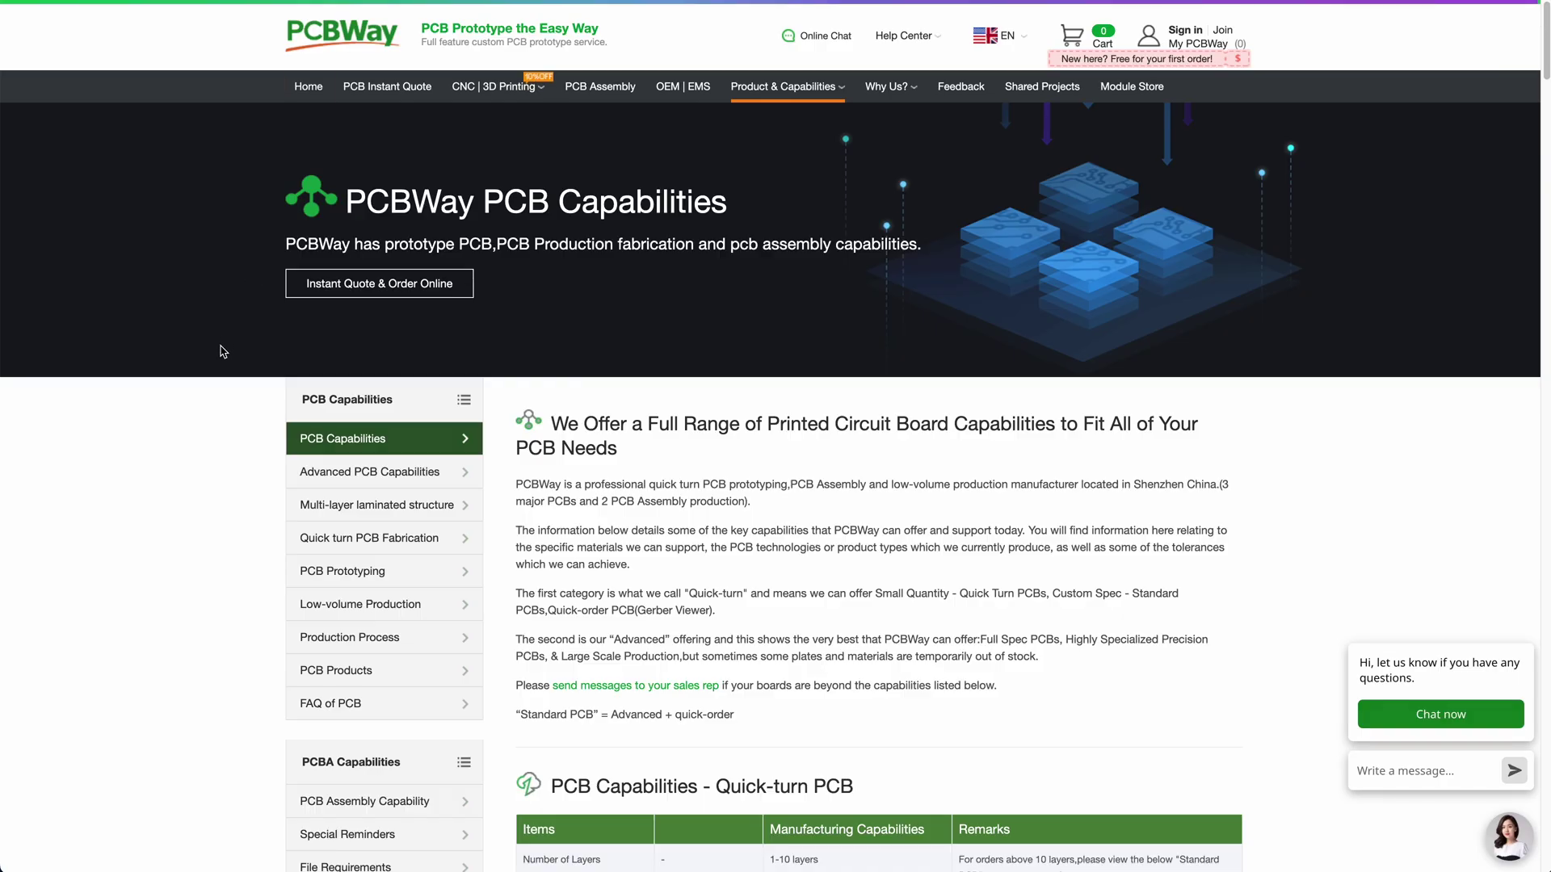
scroll(218, 363, "down", 4)
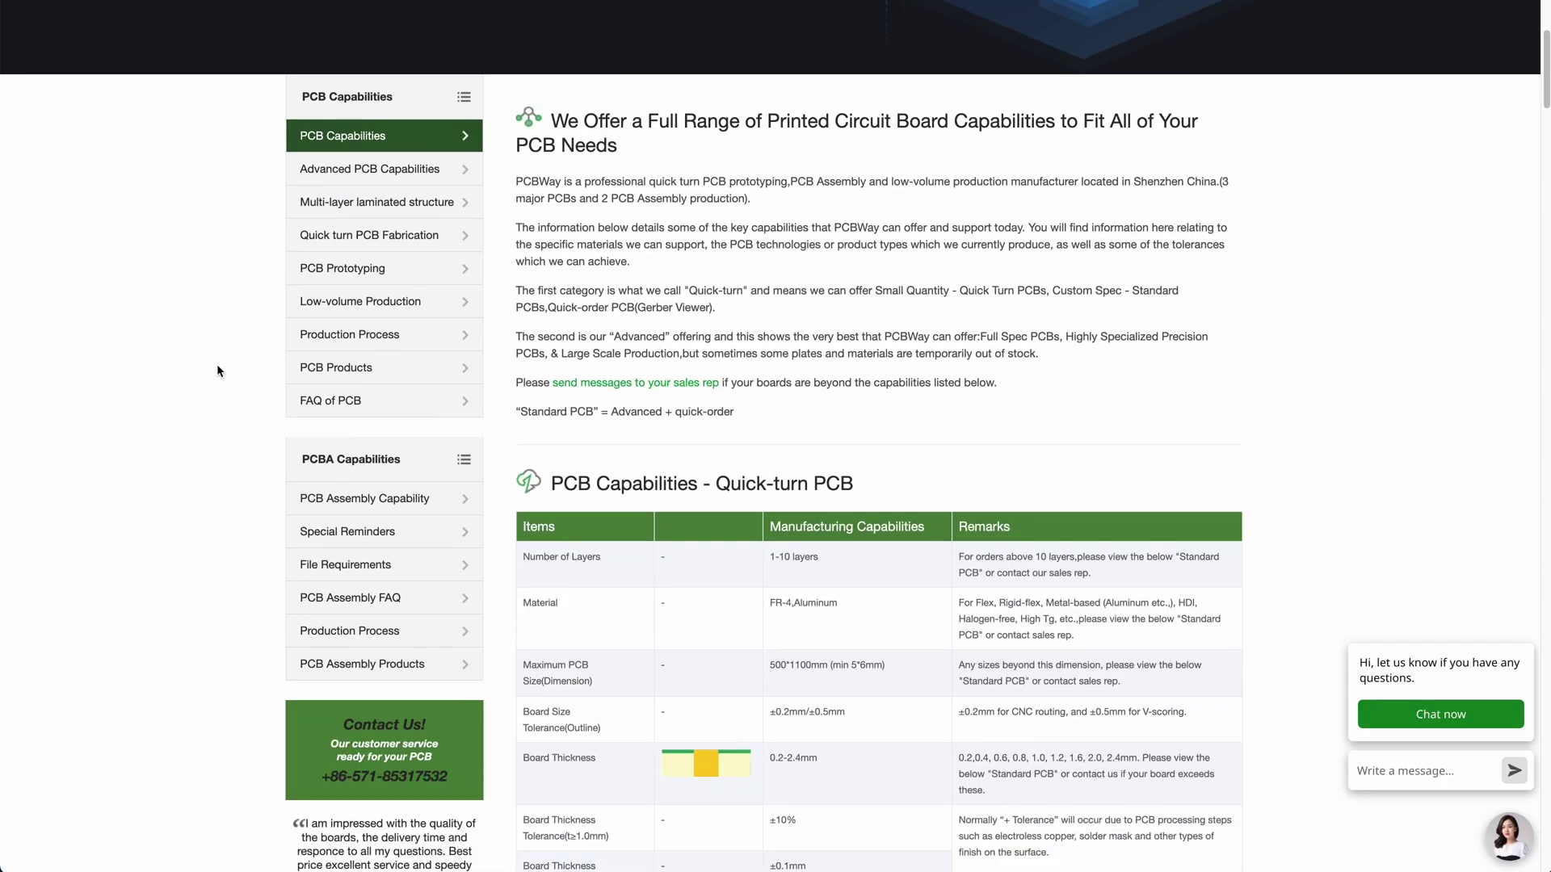
scroll(218, 365, "down", 6)
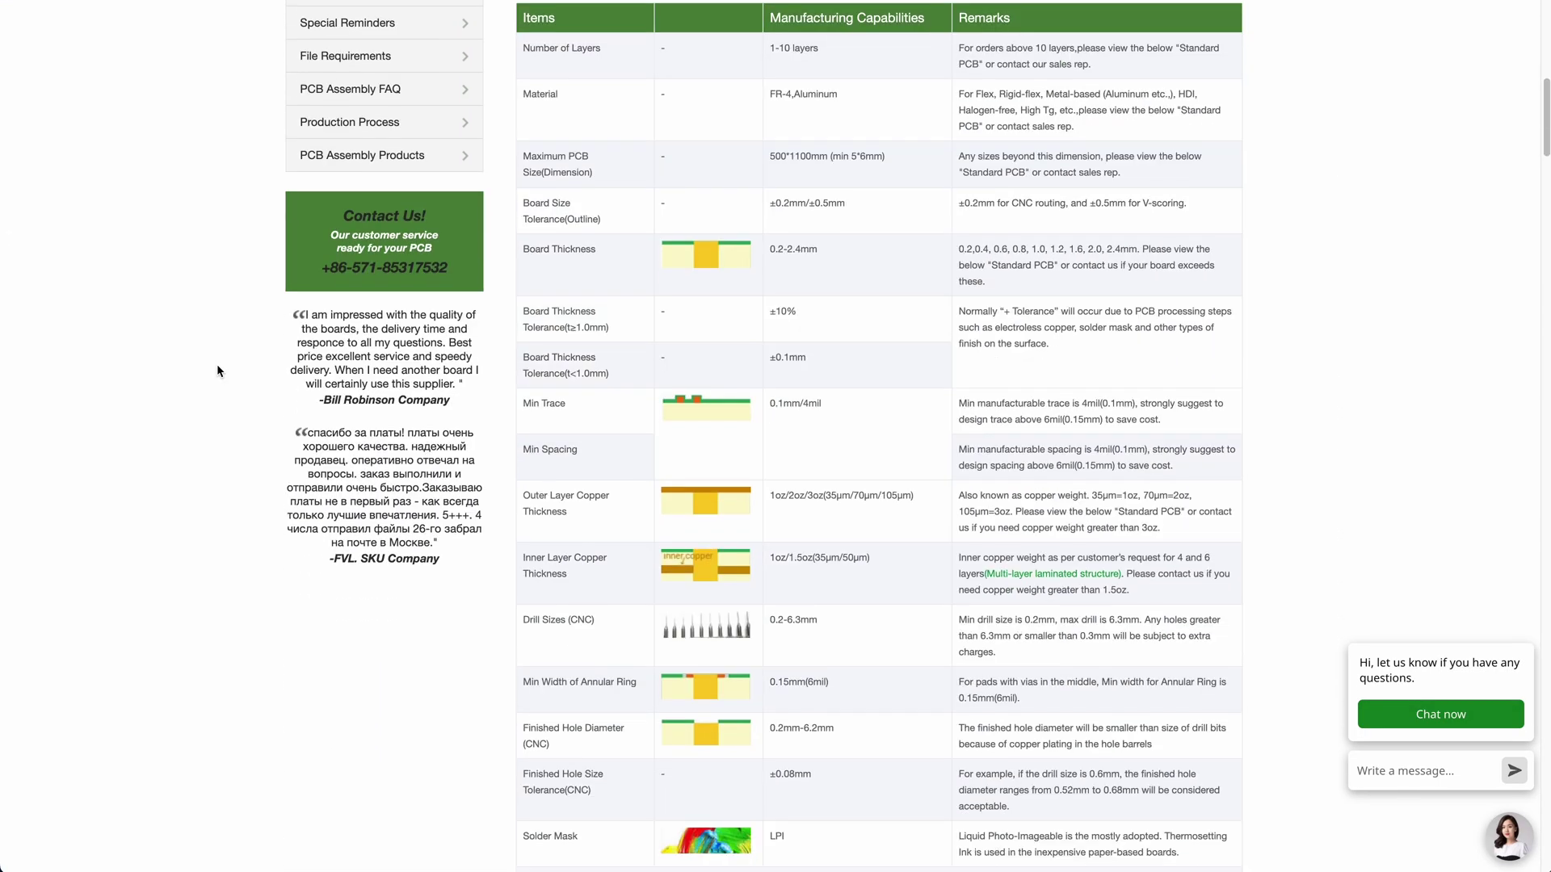
scroll(217, 370, "down", 4)
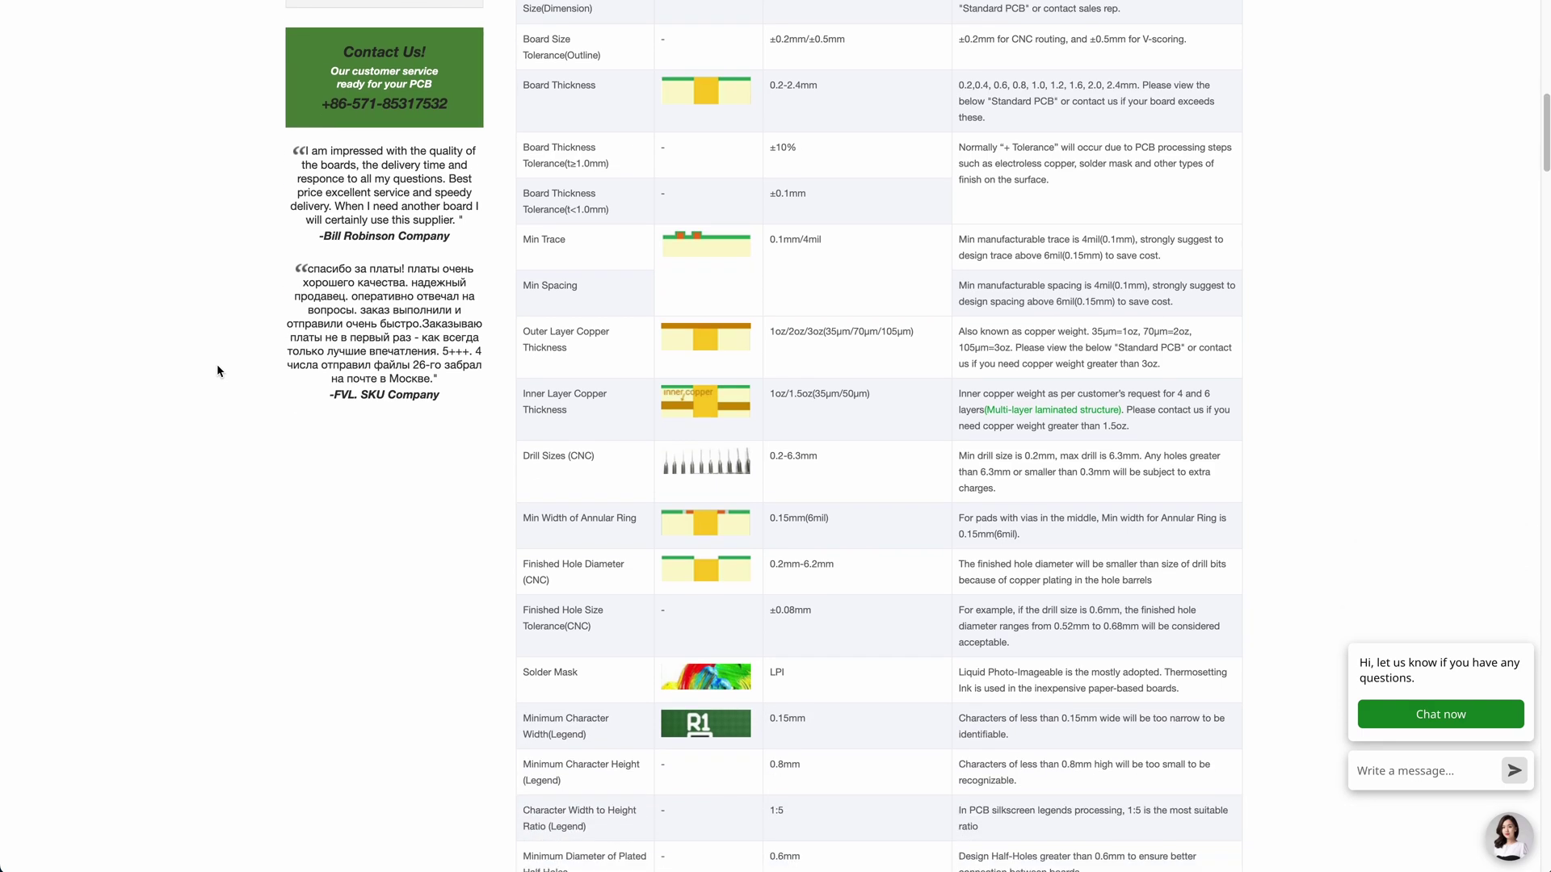
scroll(216, 371, "up", 6)
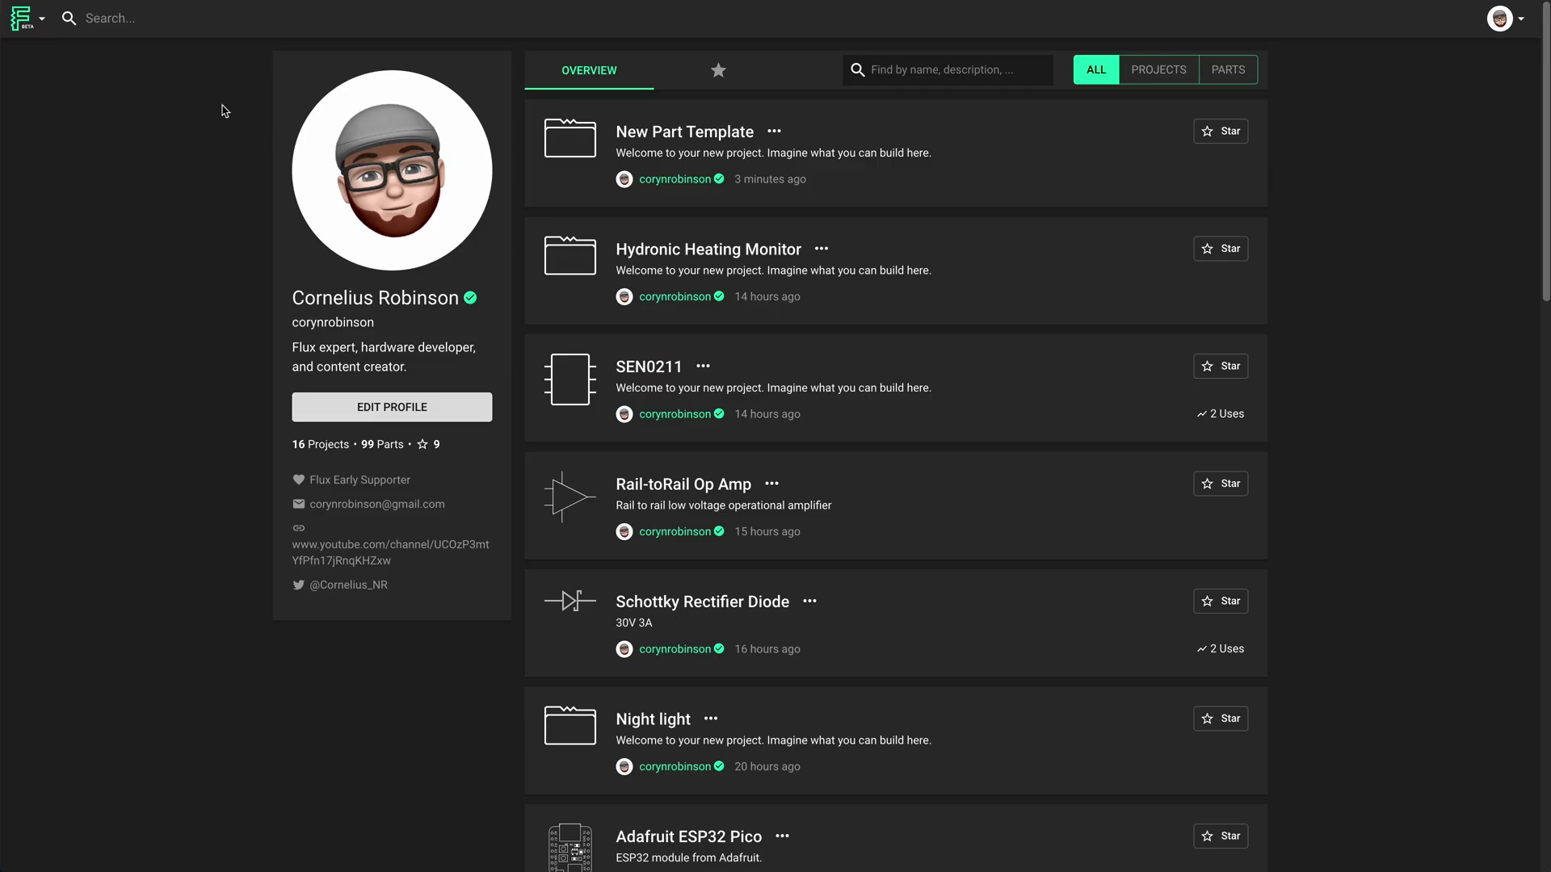
Create another new blank project and rename it 'PCBWay Template'.
left_click(40, 21)
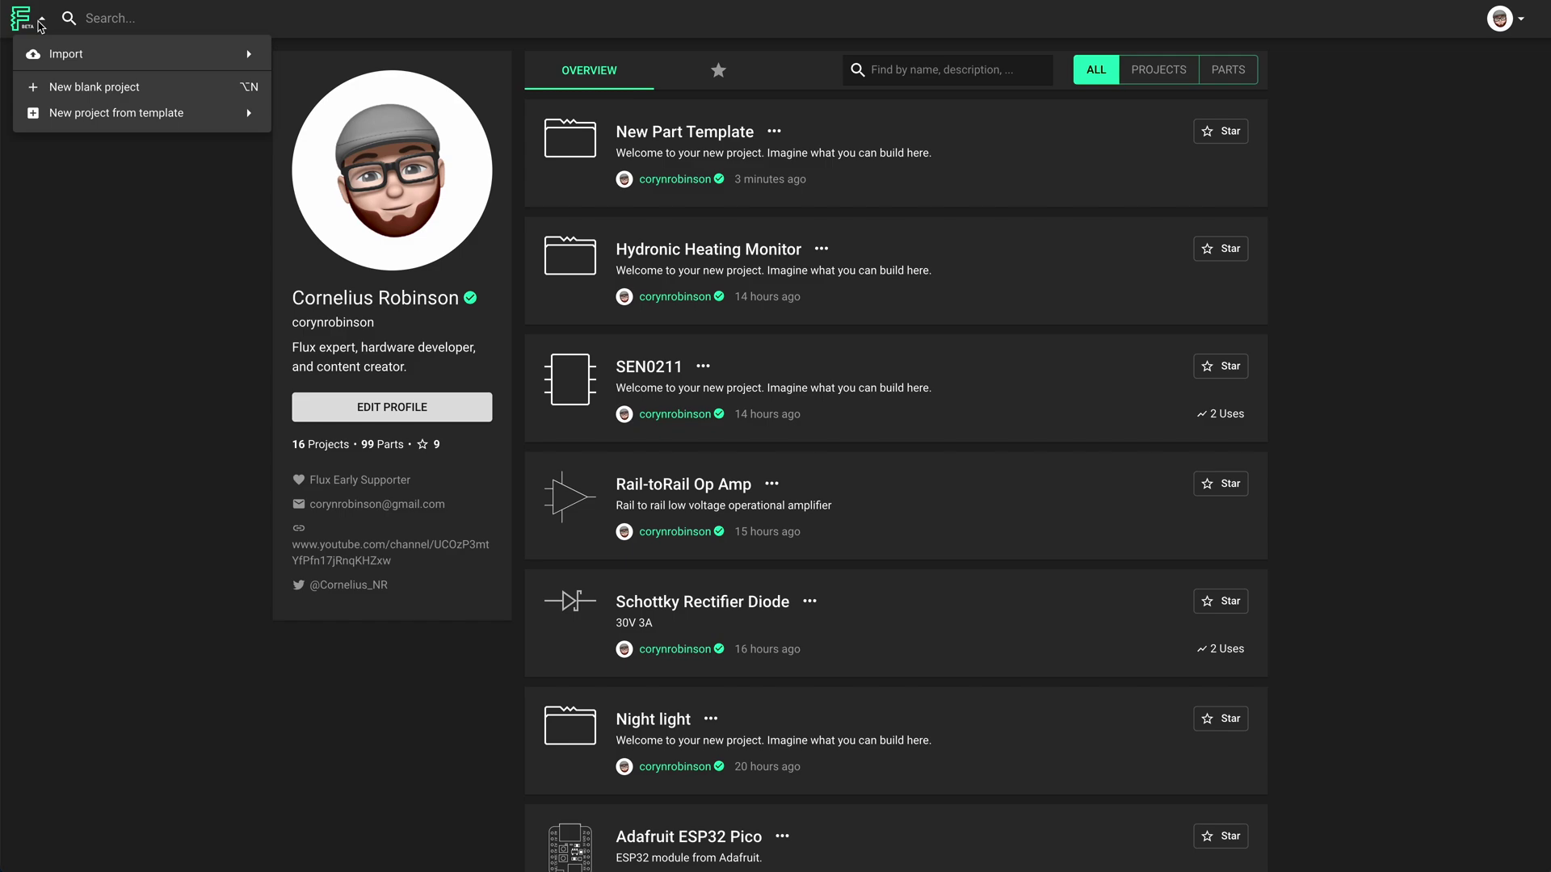
left_click(83, 87)
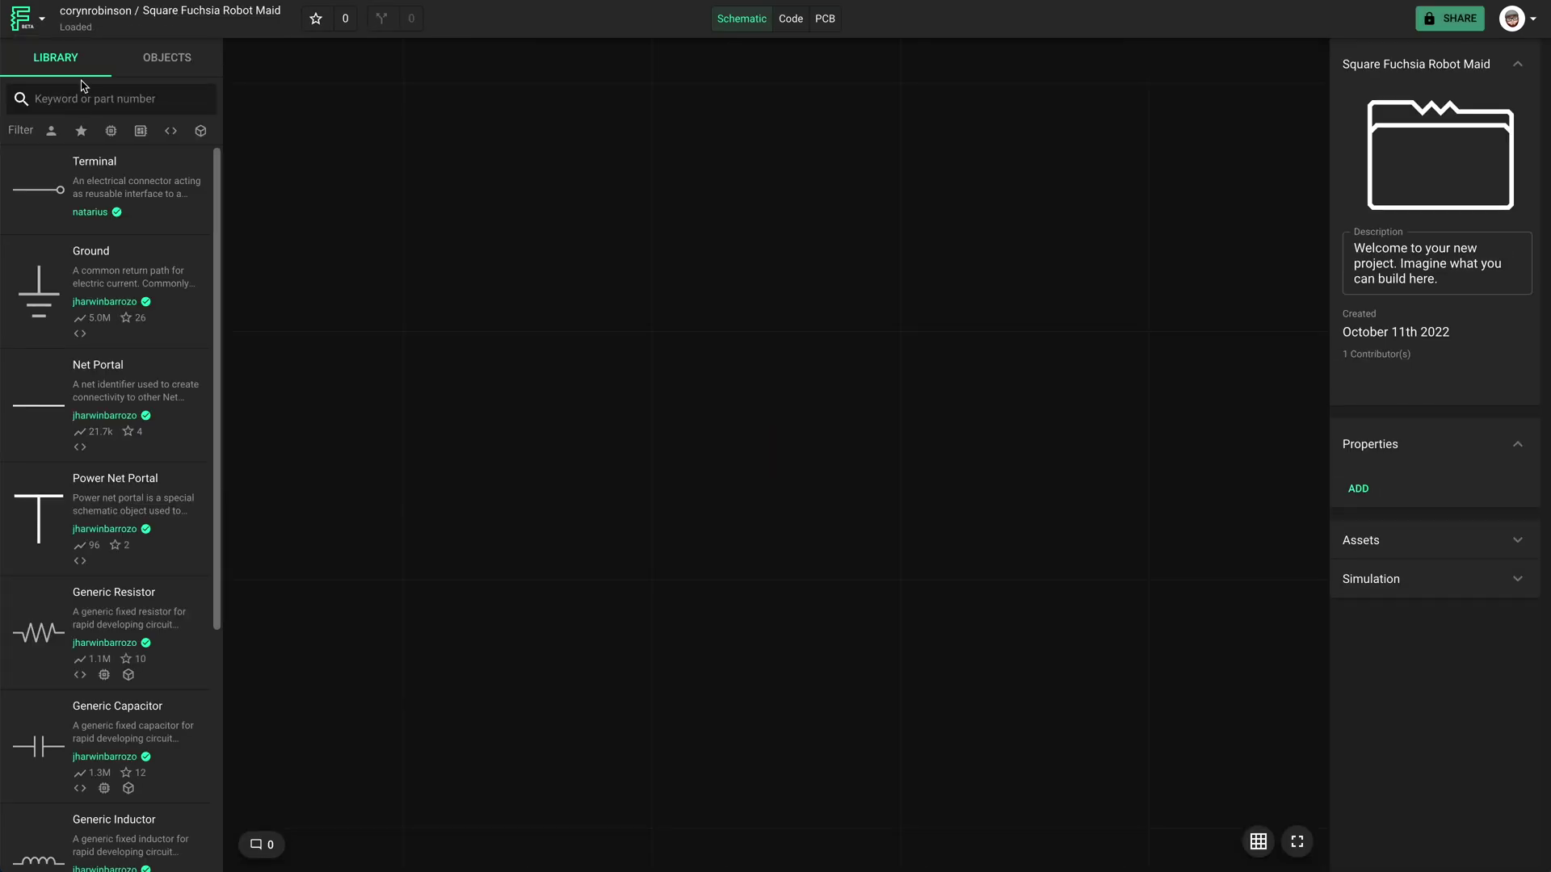
triple_click(248, 12)
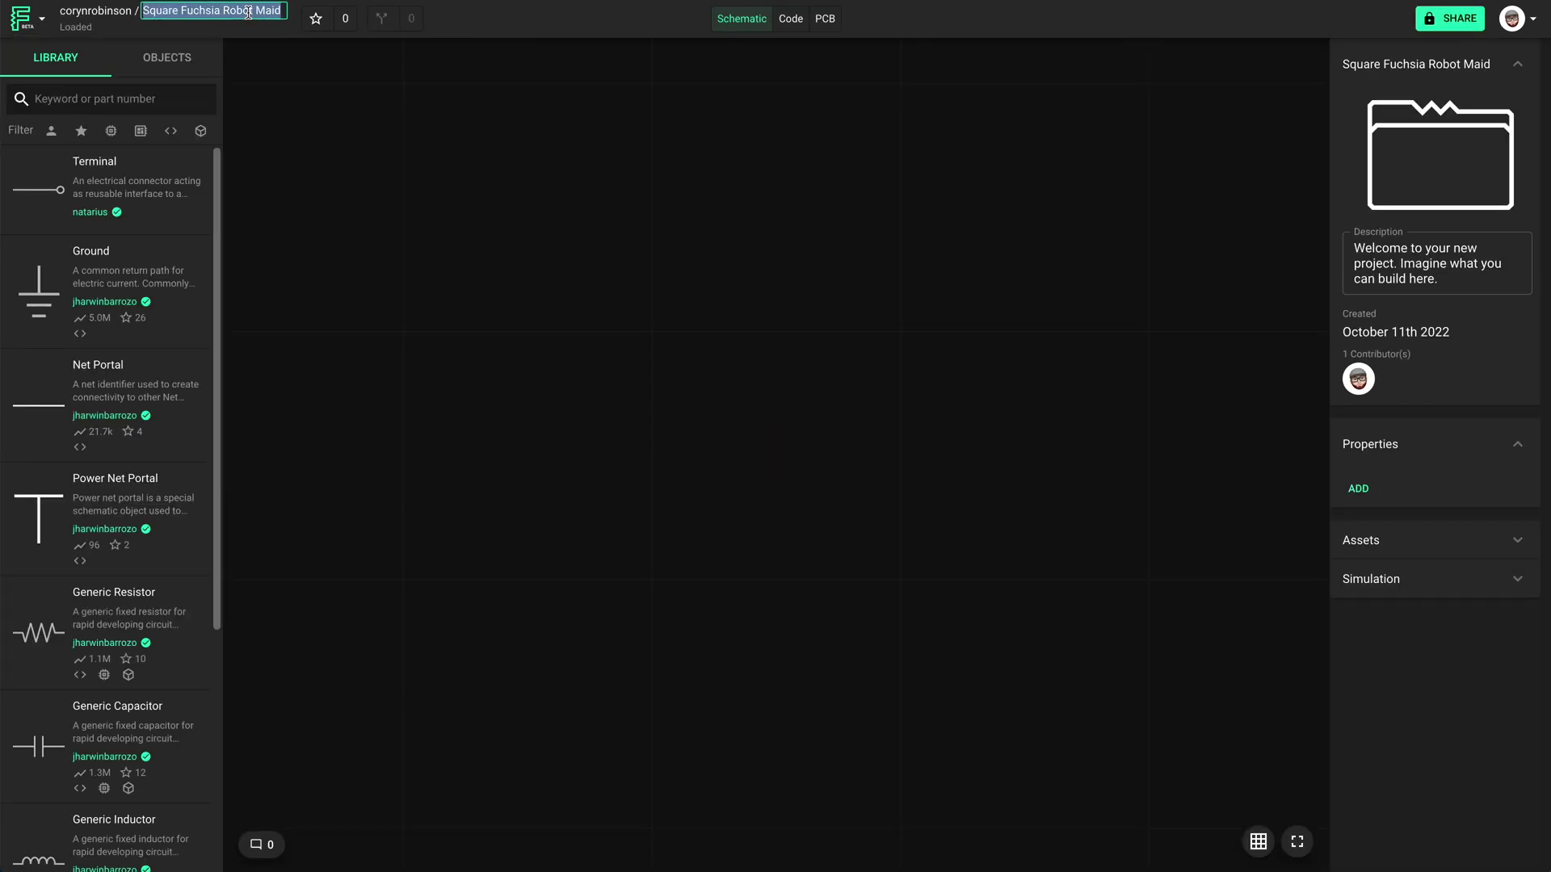
type("PCB")
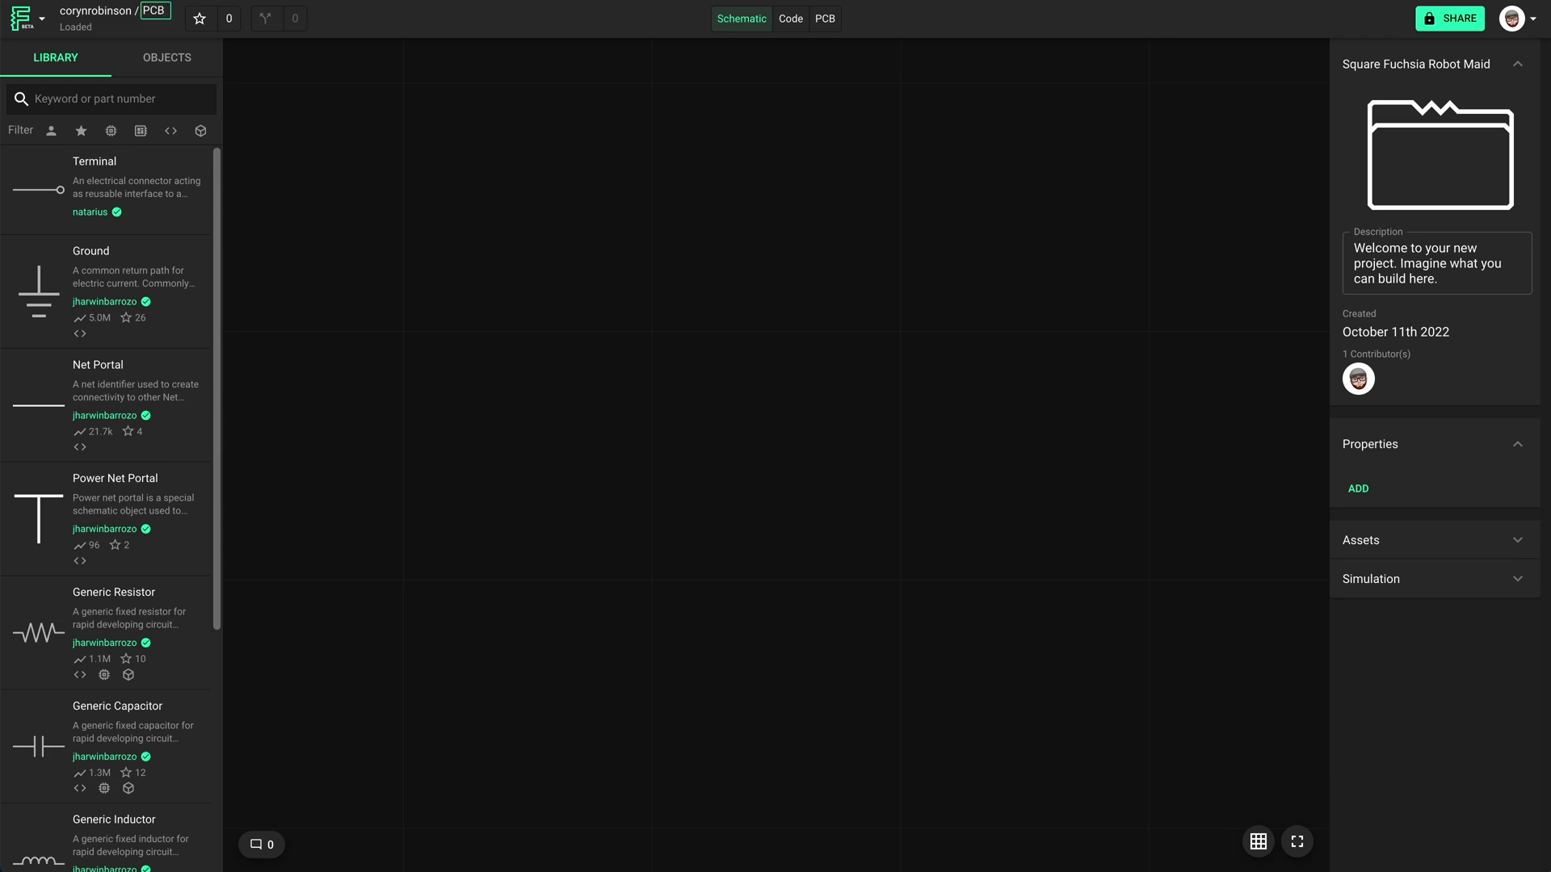
type("Way T")
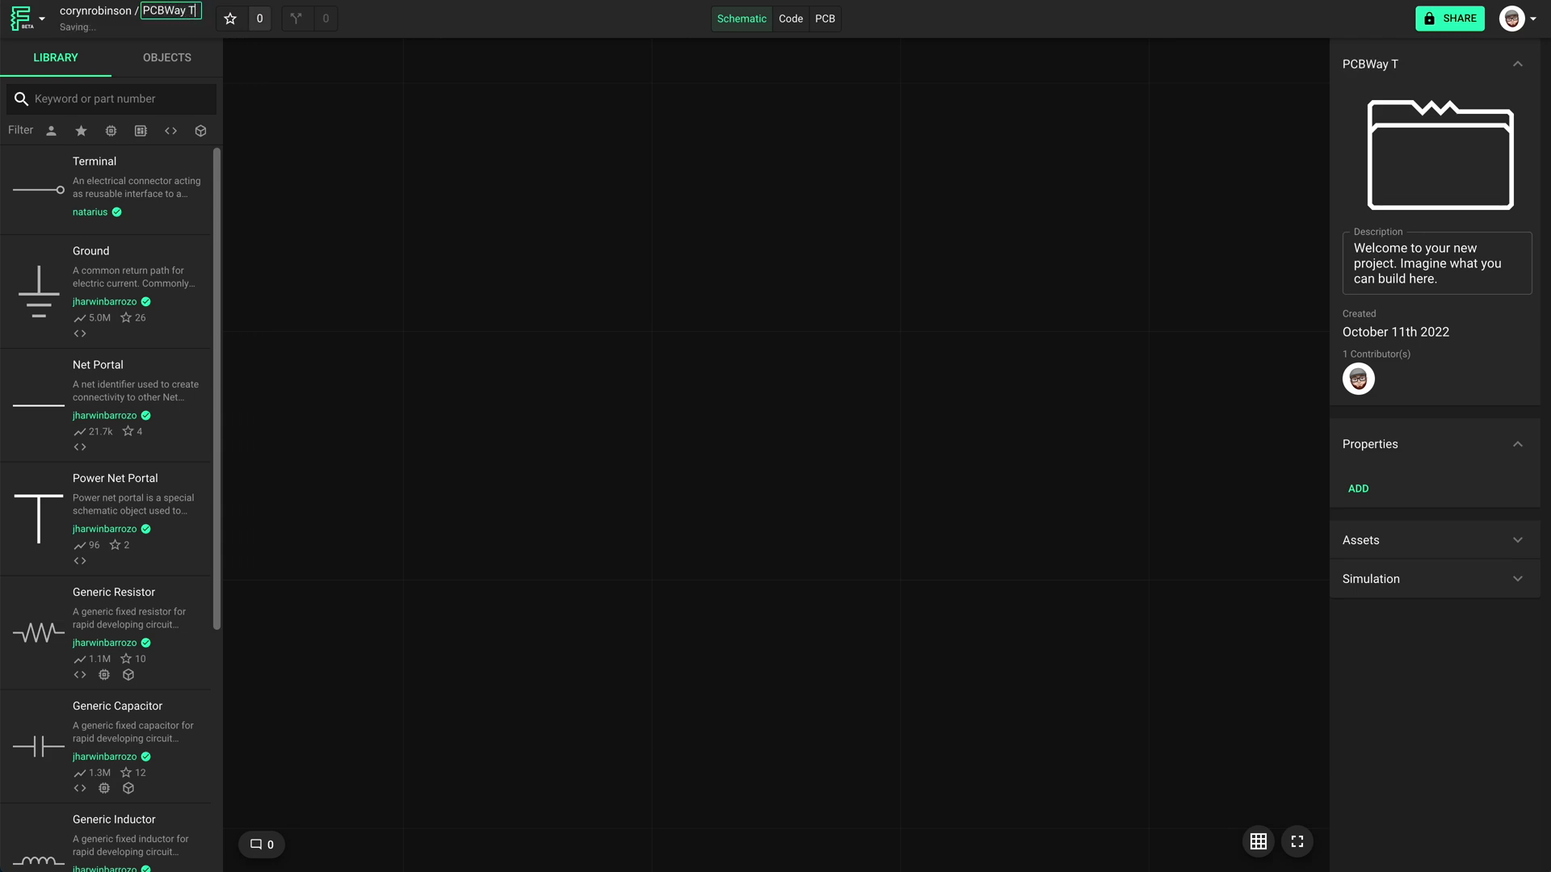
type("emplate")
key("Return")
In the PCB rules, add a ruleset named Traces with selection criteria 'trace', then add a layout rule.
left_click(824, 19)
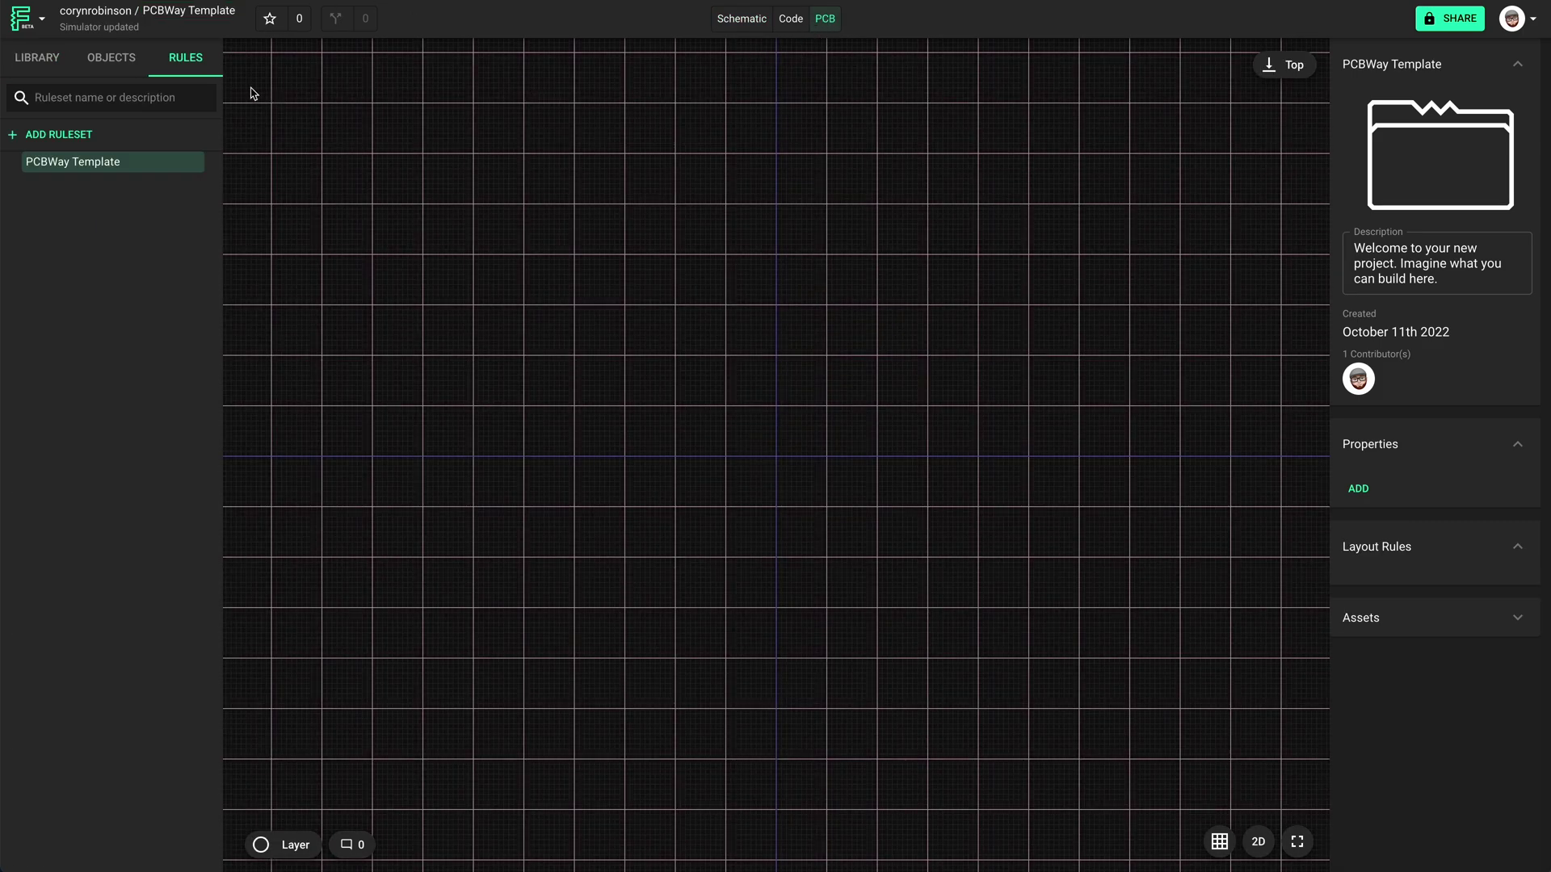
left_click(34, 139)
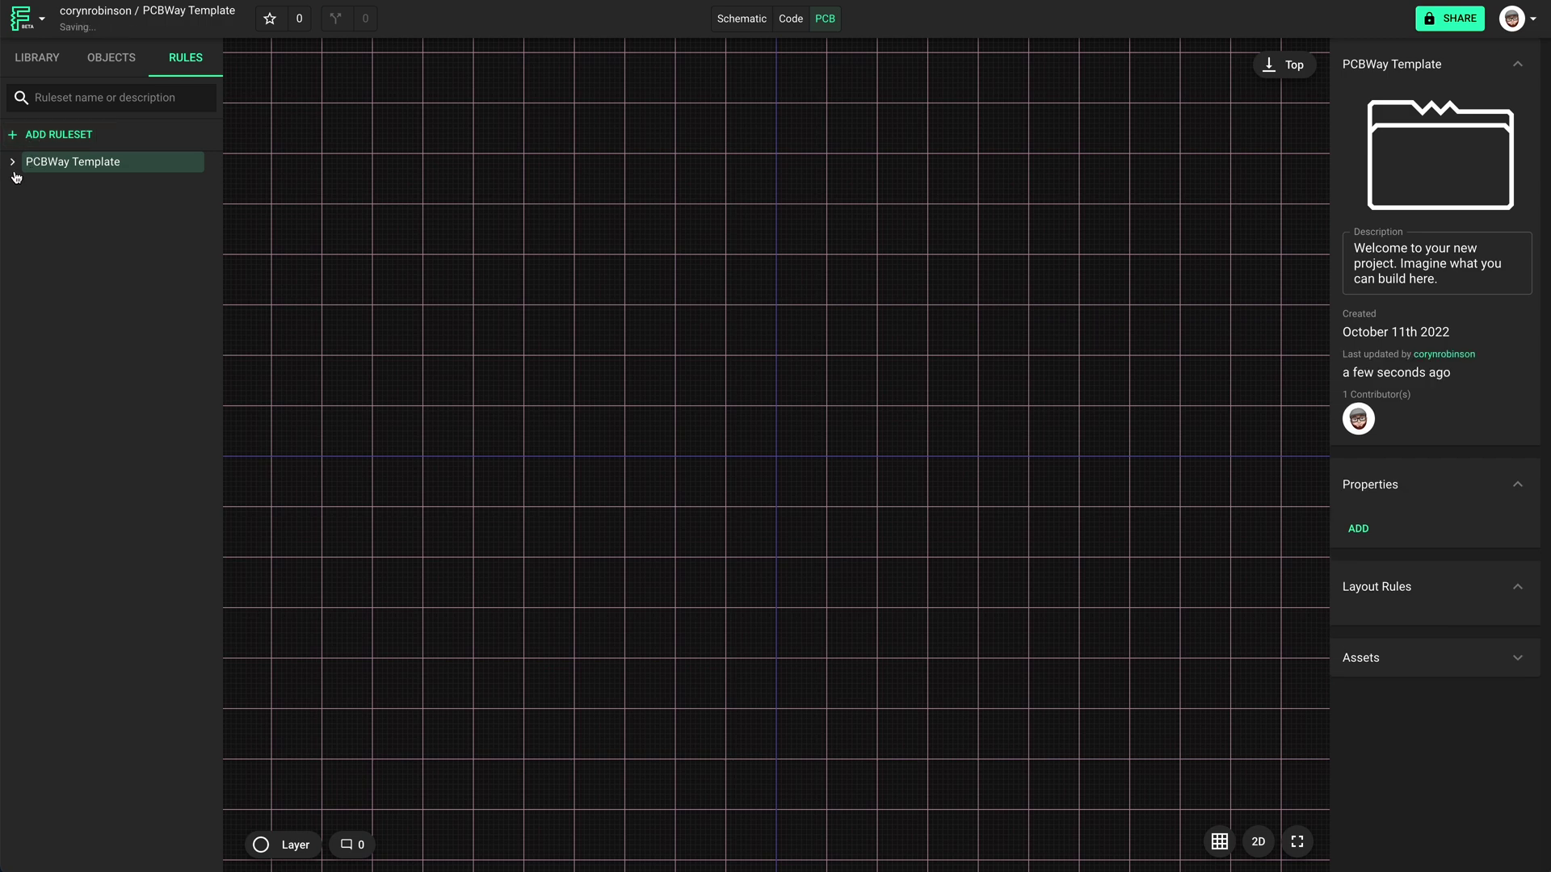
left_click(12, 161)
left_click(56, 184)
triple_click(1396, 119)
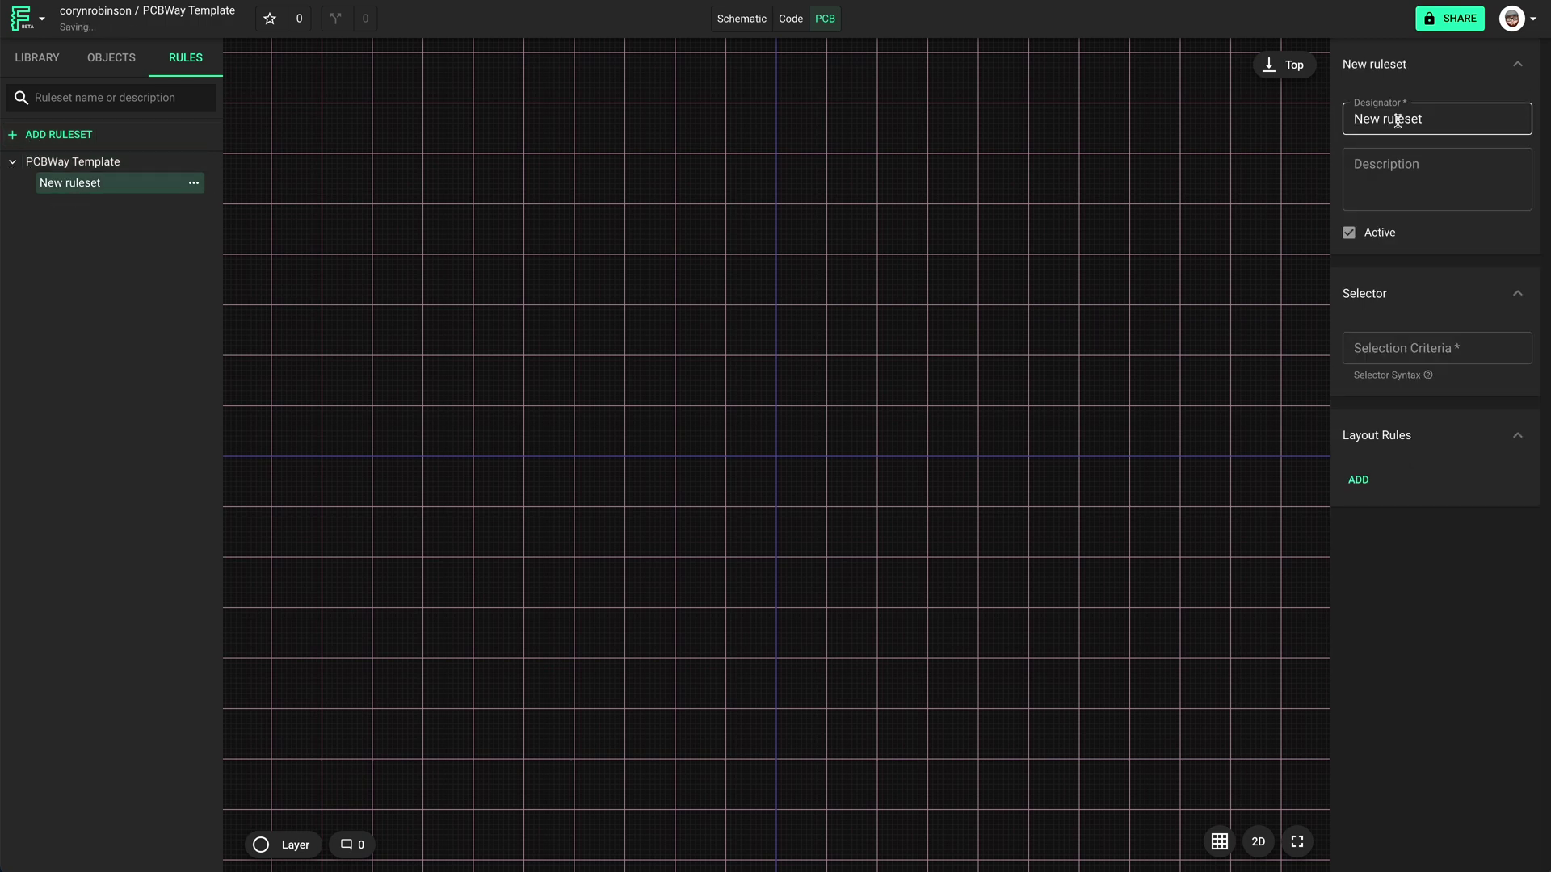
type("Traces")
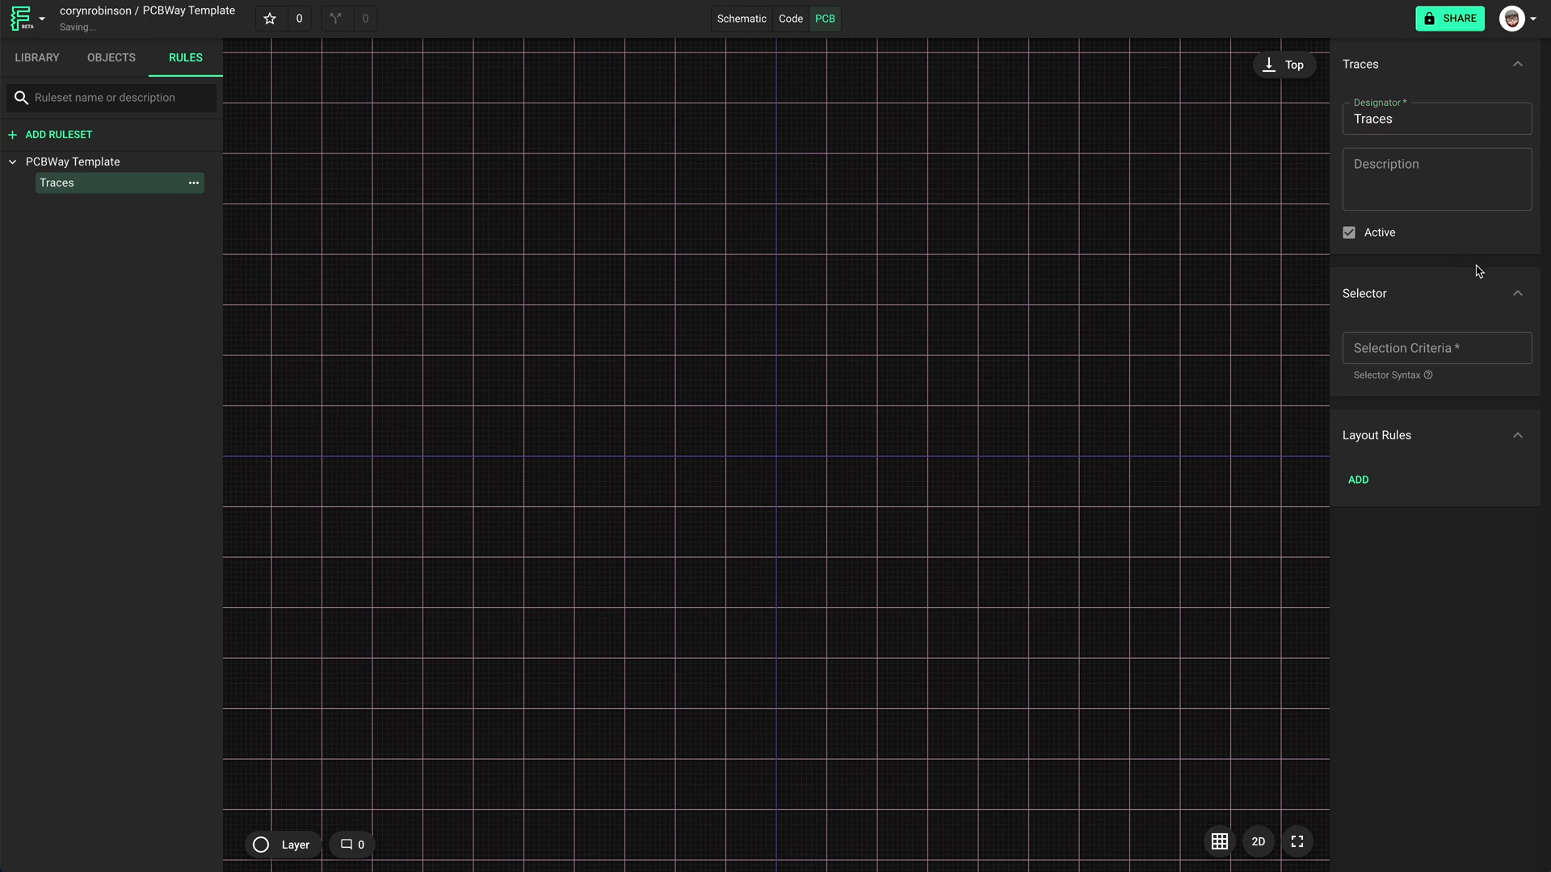
left_click(1445, 348)
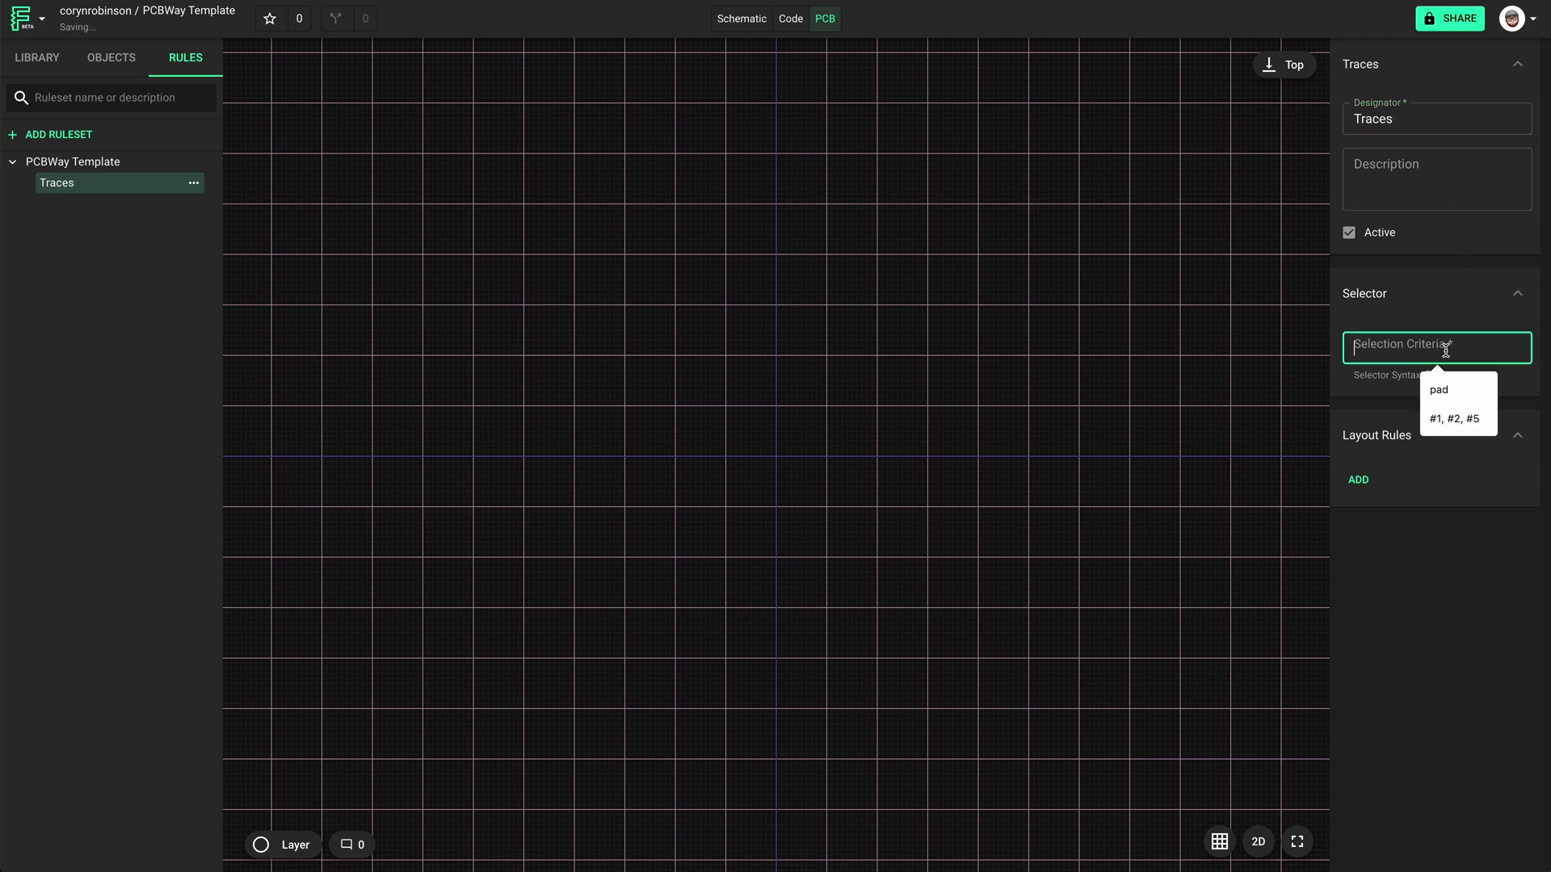
type("trace")
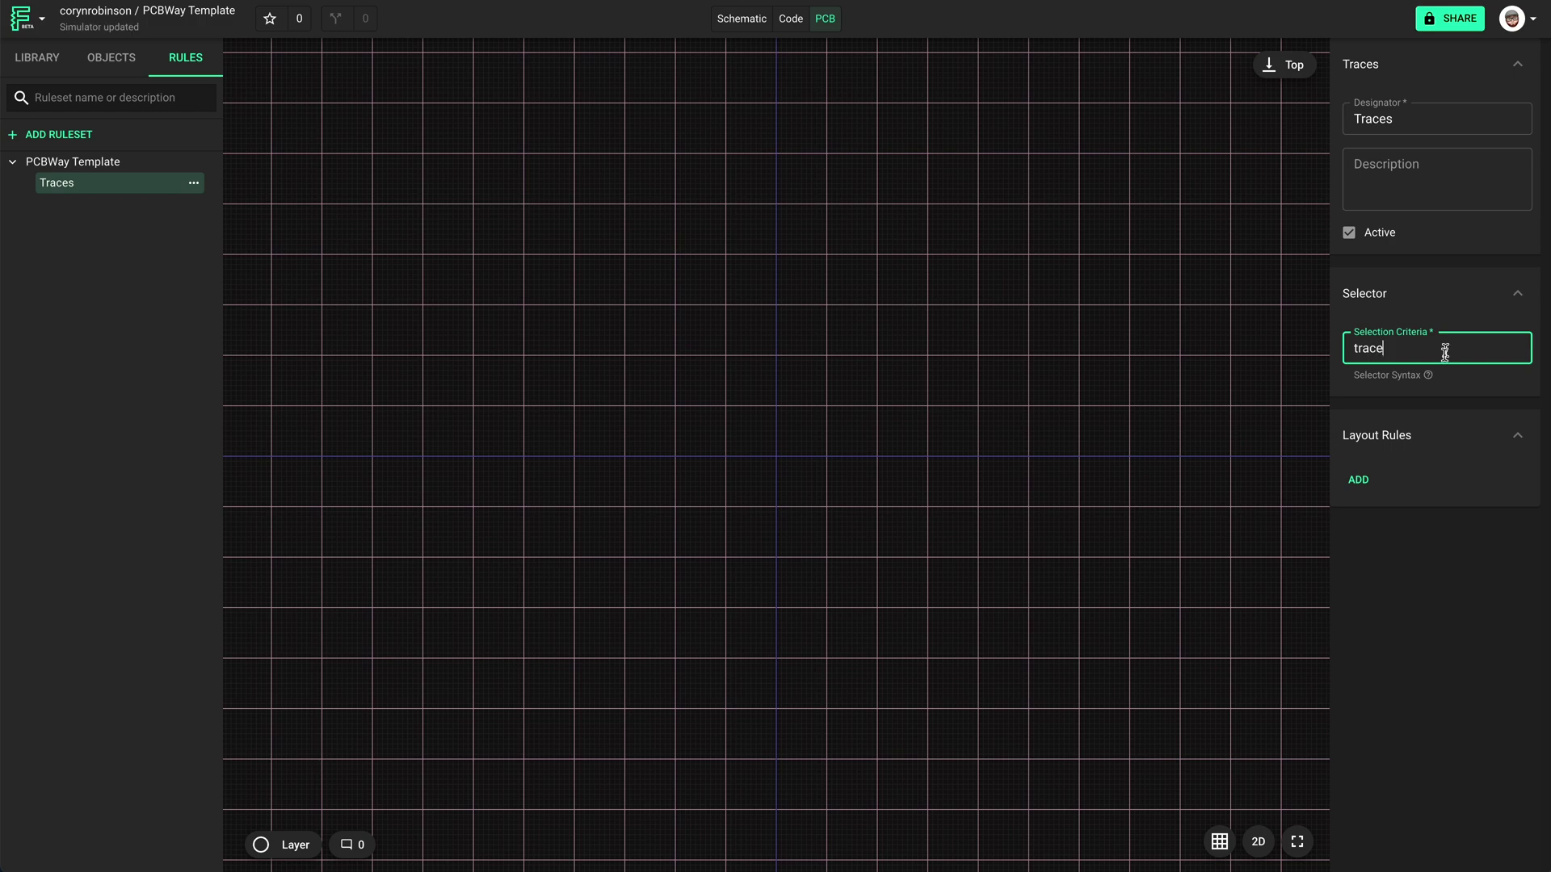
left_click(1351, 480)
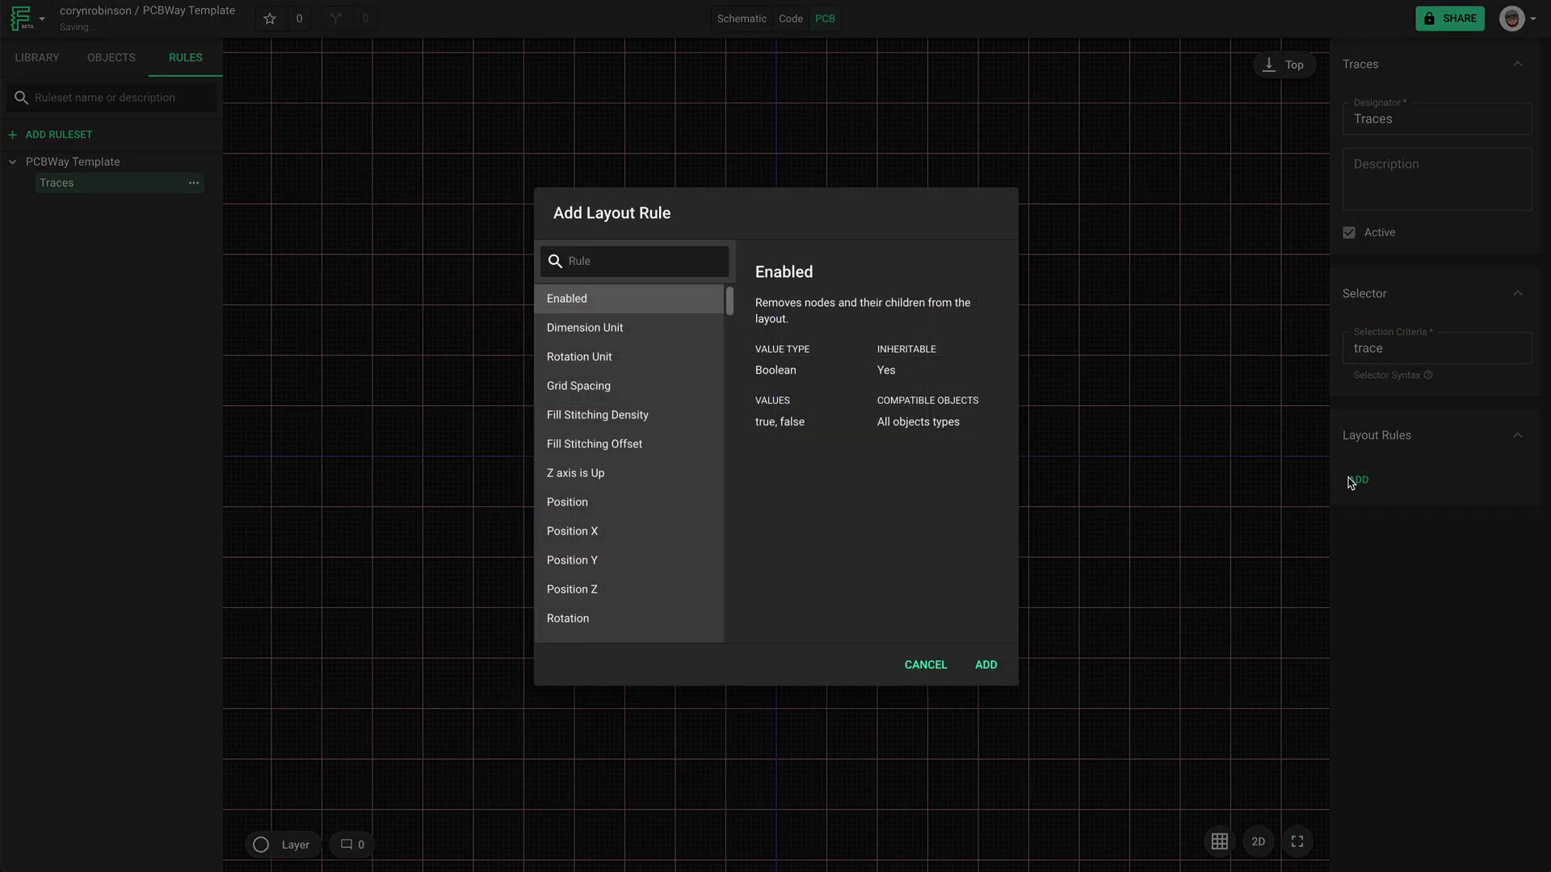
Add Trace Width Minimum and Spacing Minimum rules to Traces, both defaulting to 0.15mm.
type("tra")
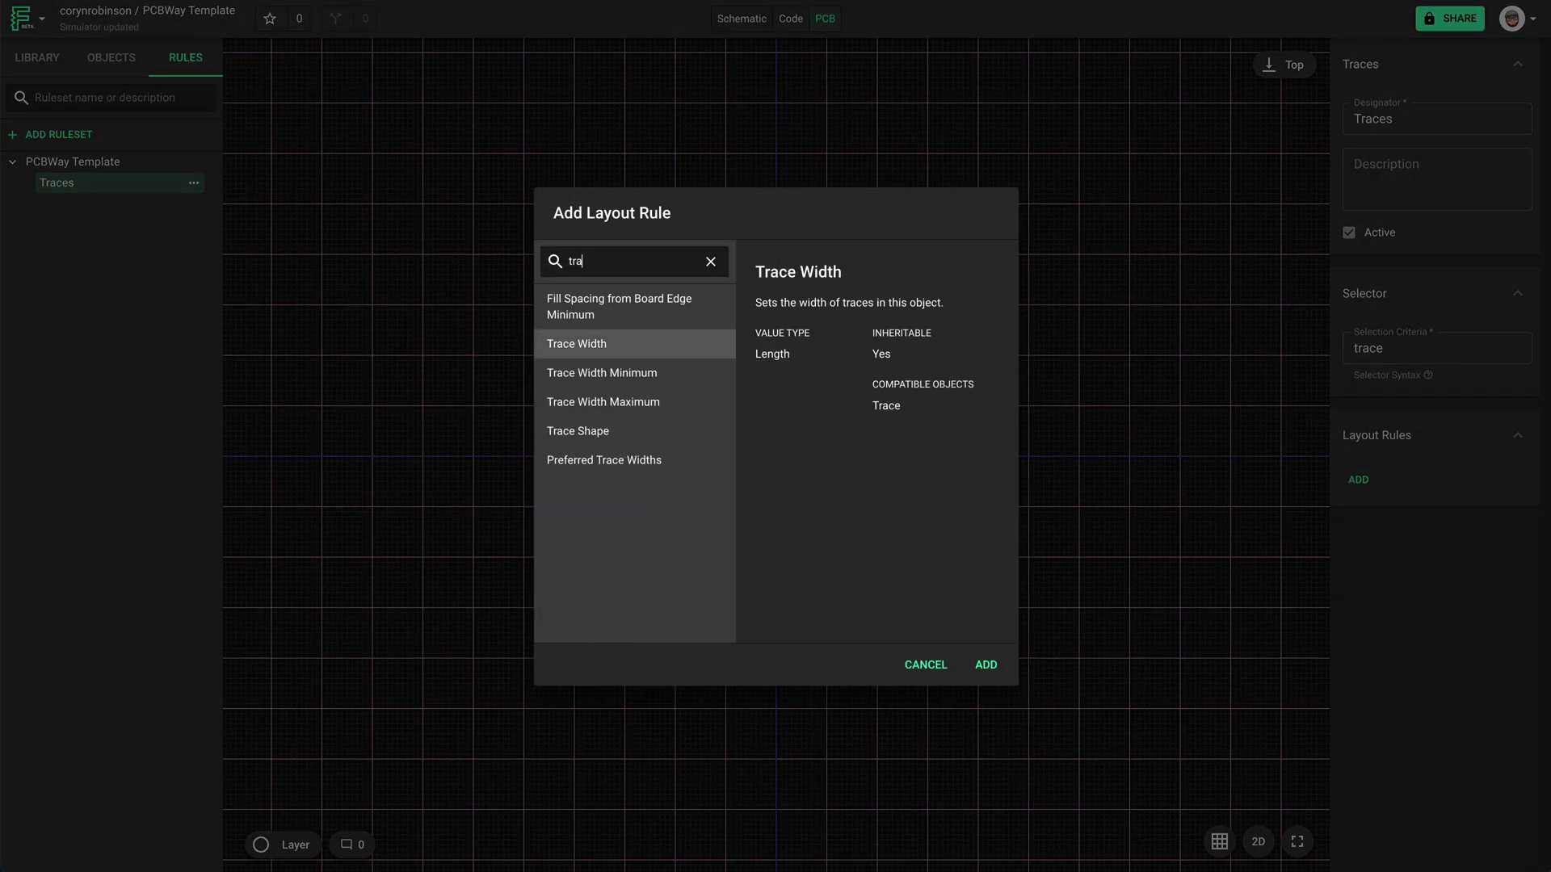
left_click(677, 373)
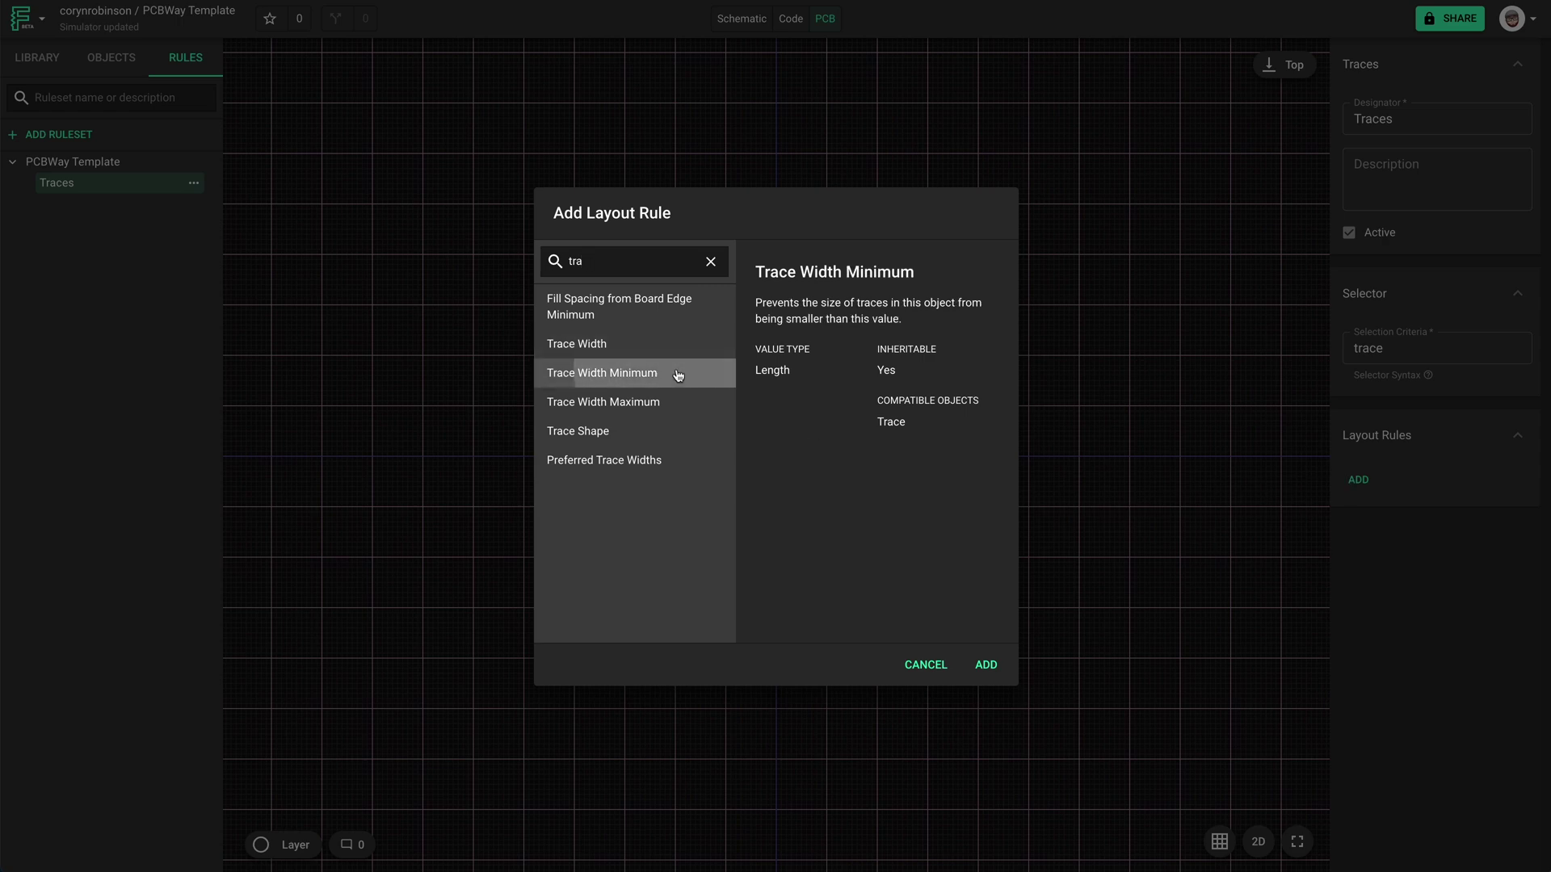
left_click(986, 665)
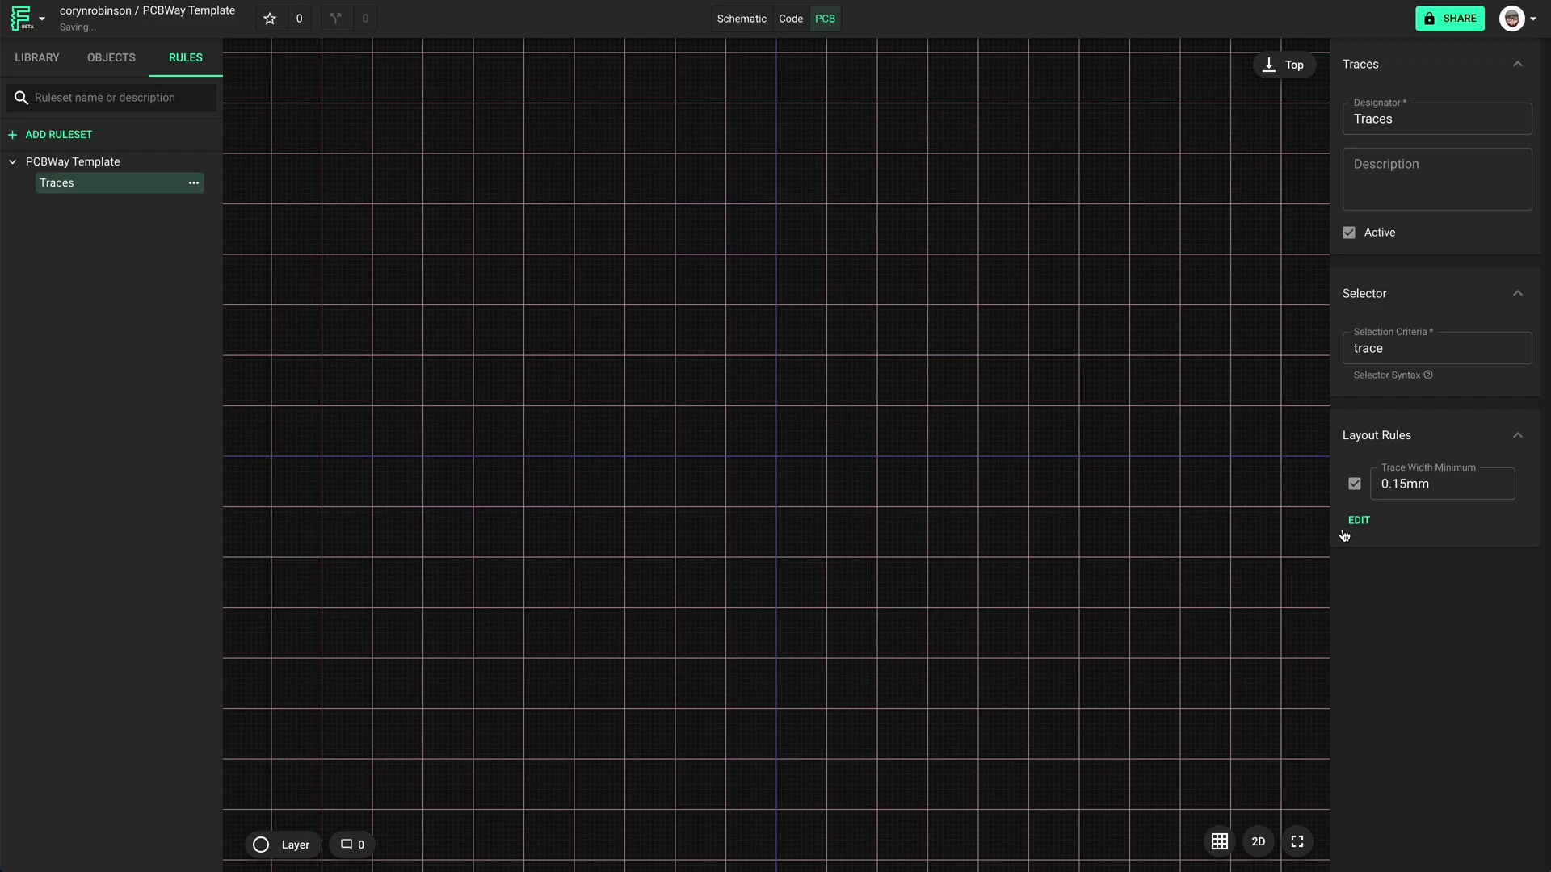
left_click(1358, 508)
type("s")
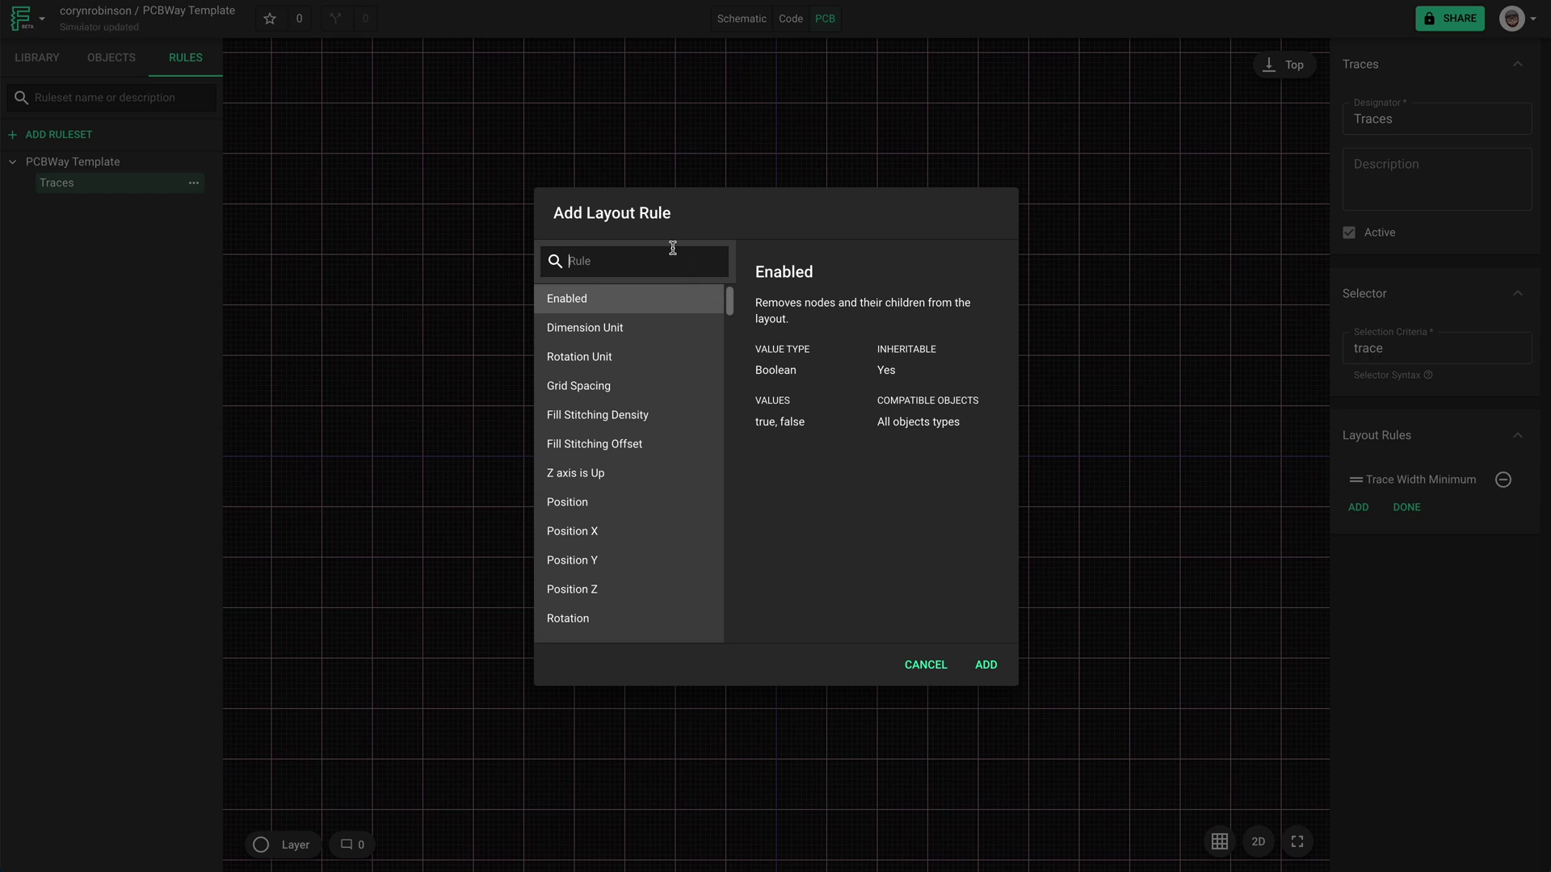
type("pacing")
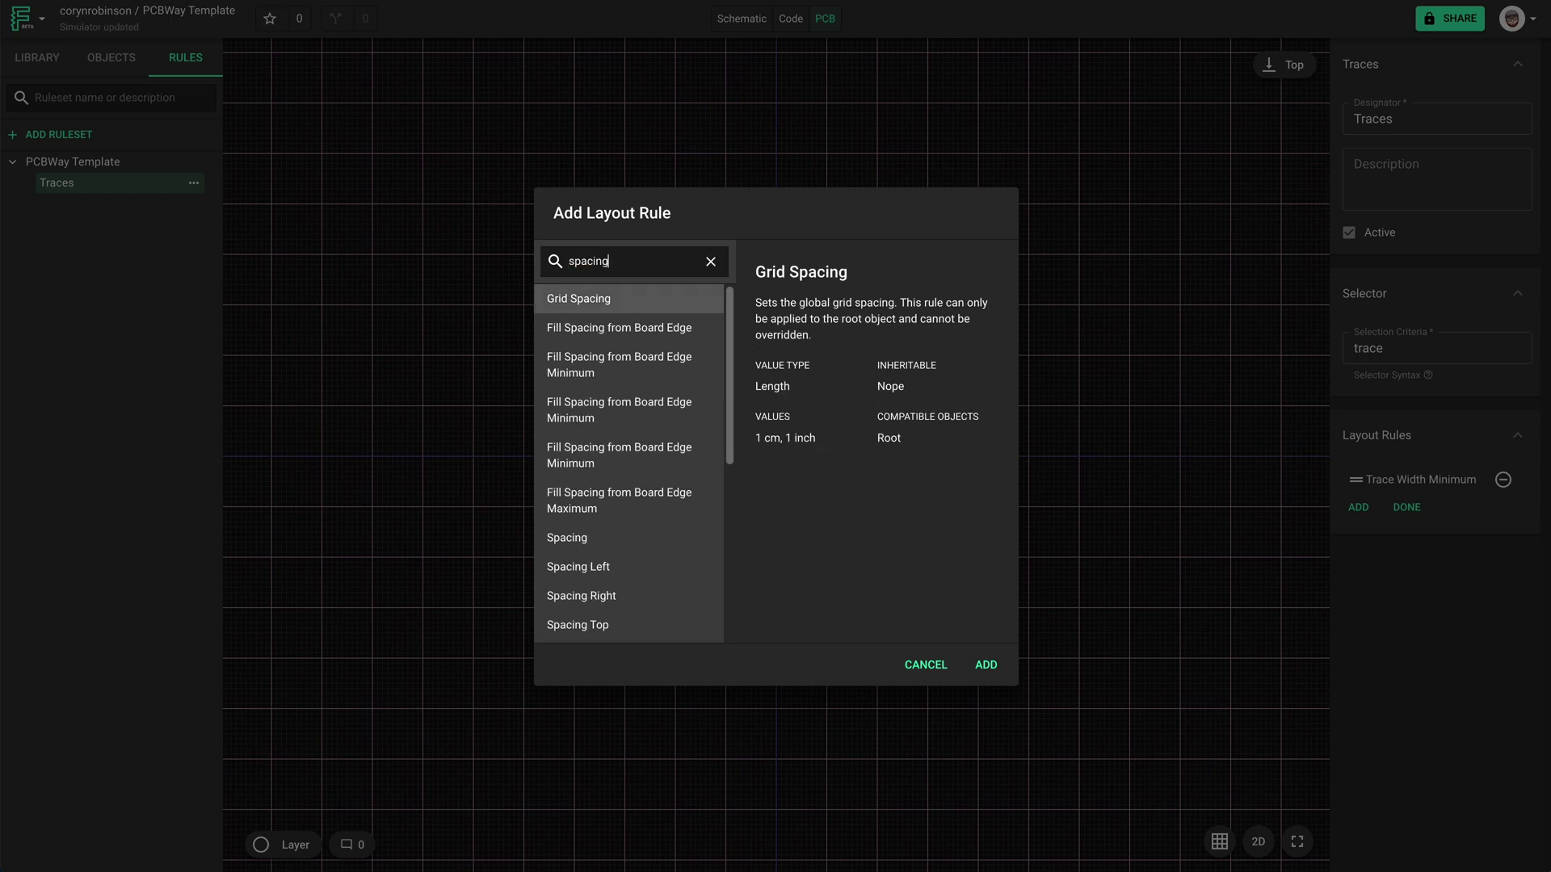
scroll(627, 436, "down", 3)
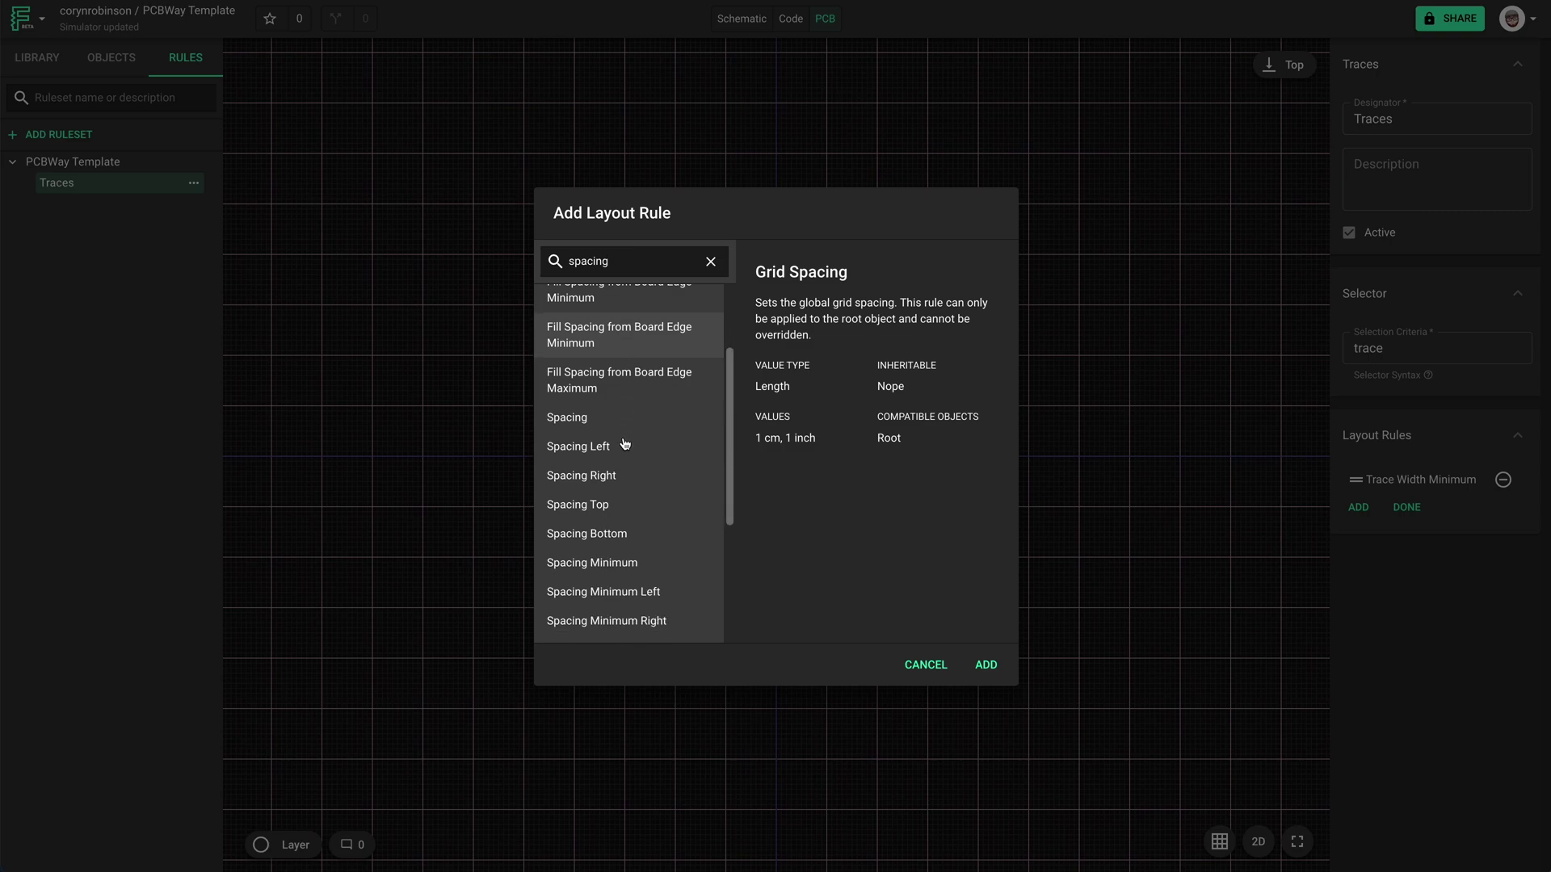
left_click(634, 554)
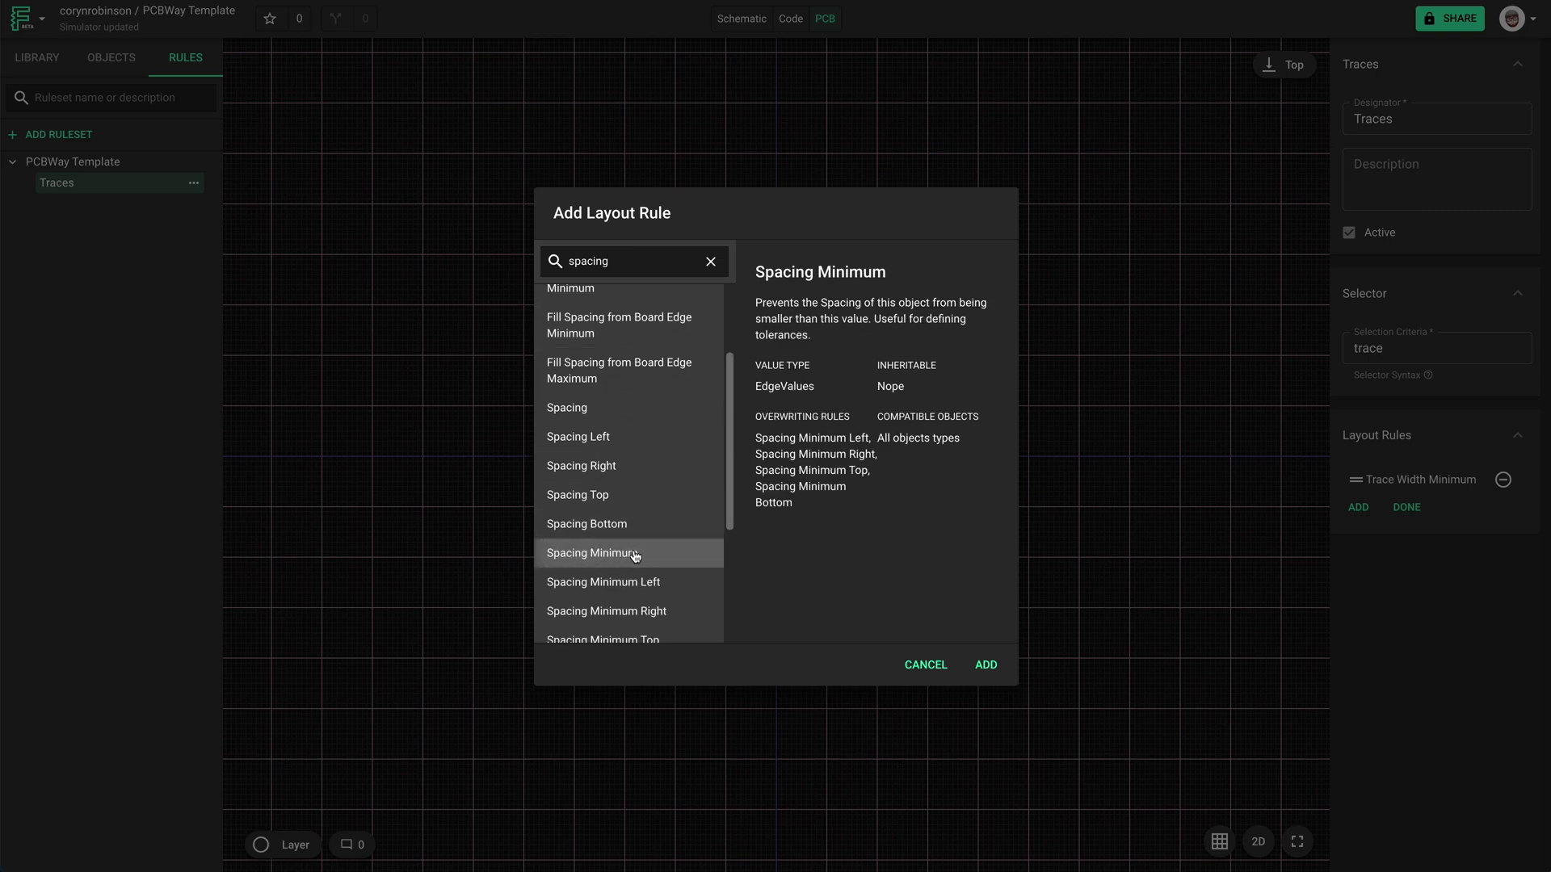
left_click(986, 665)
left_click(1418, 536)
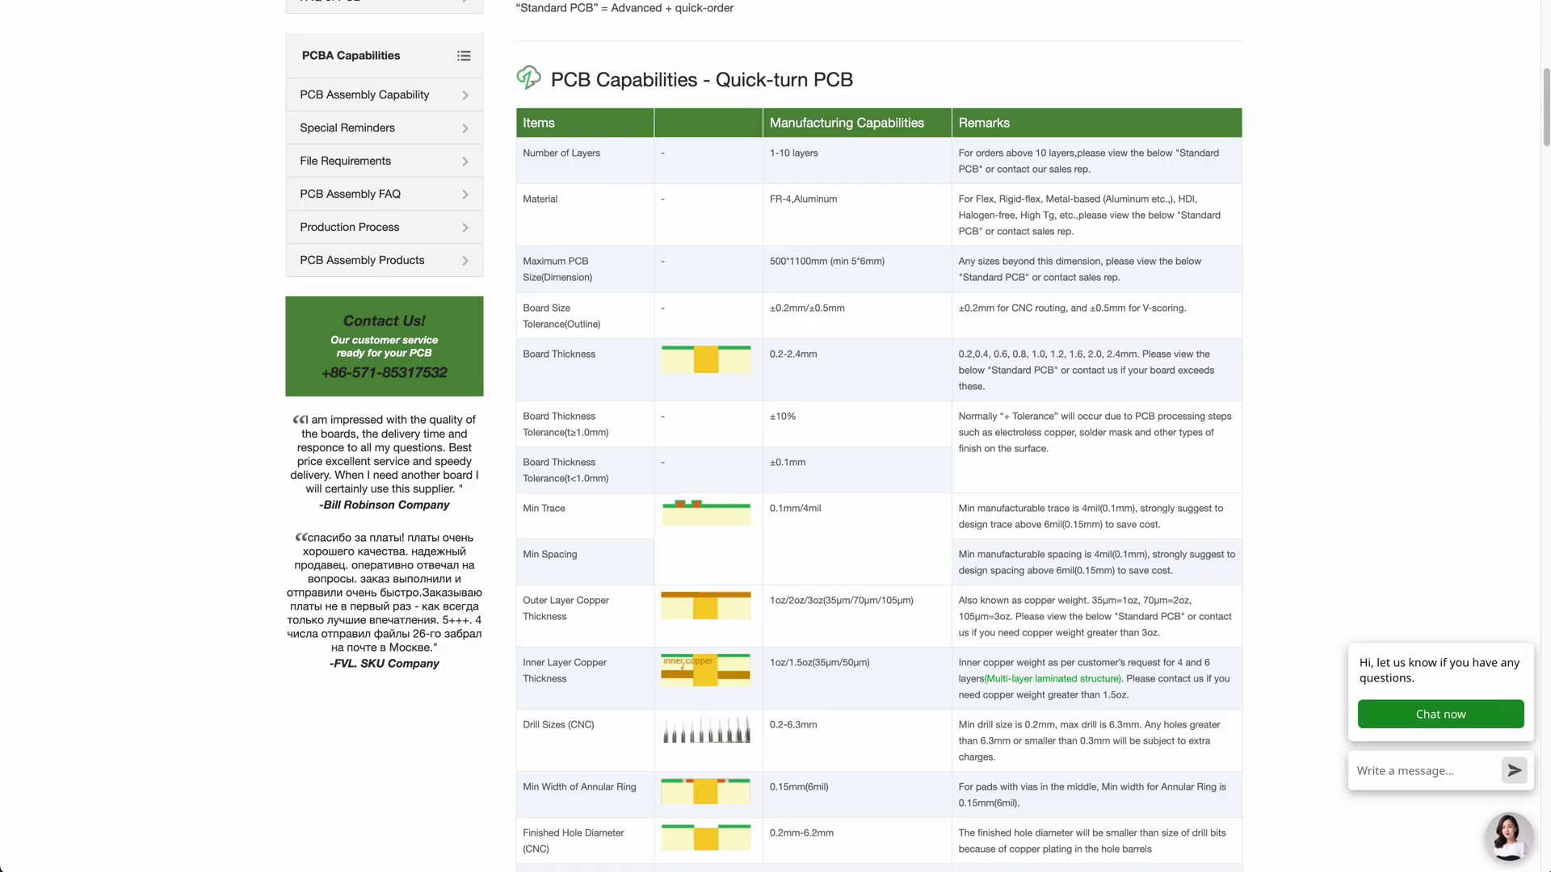
scroll(829, 409, "down", 2)
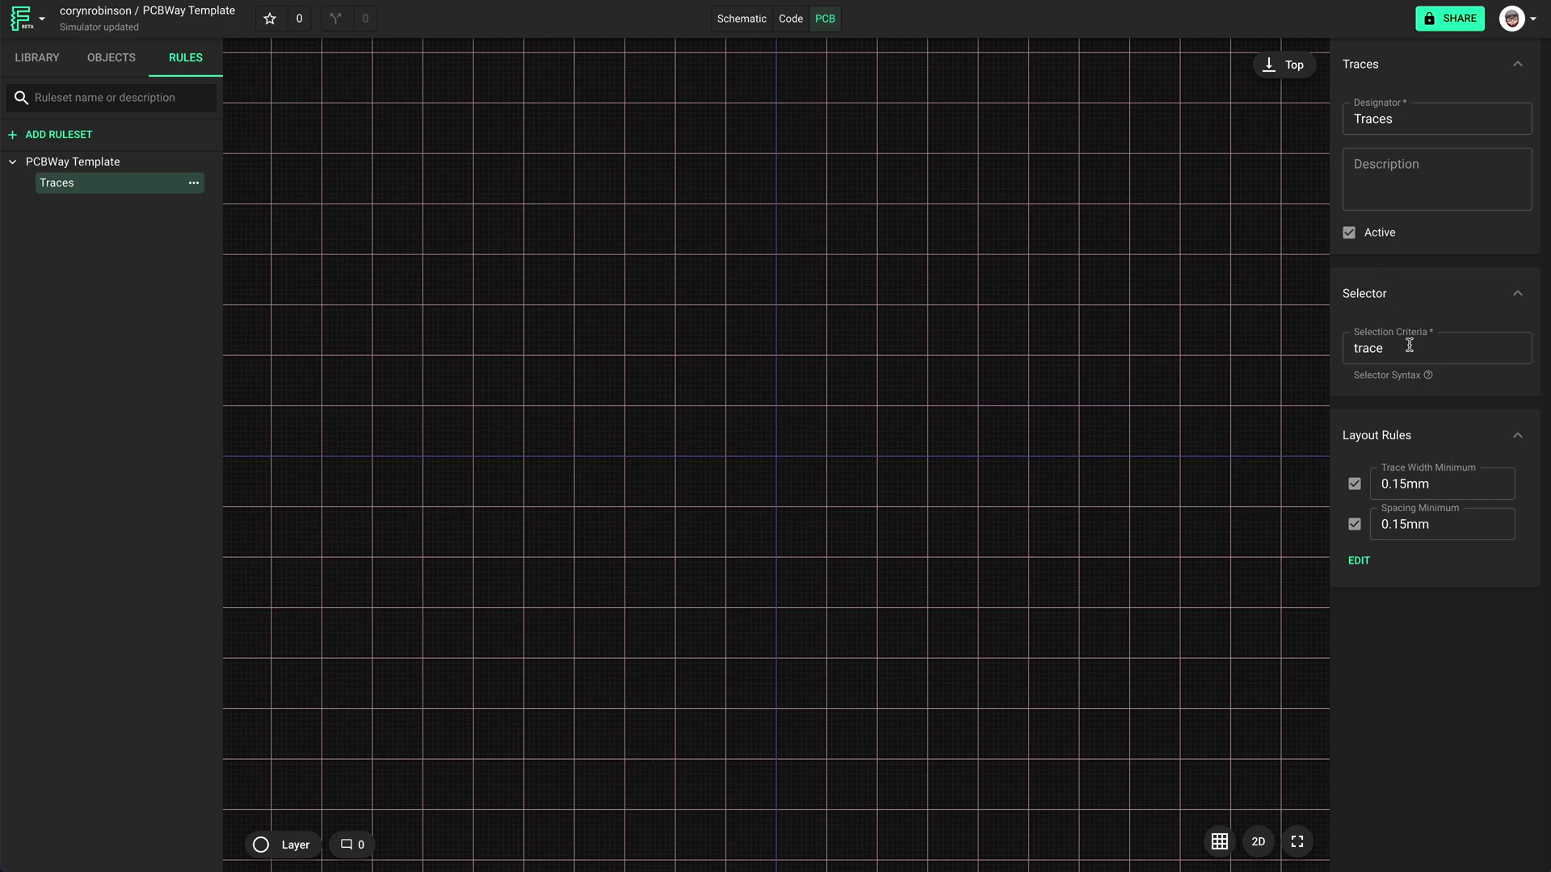
Change Trace Width Minimum and Spacing Minimum to 6mil, then add a new ruleset.
left_click(1411, 484)
double_click(1411, 483)
type("6mil")
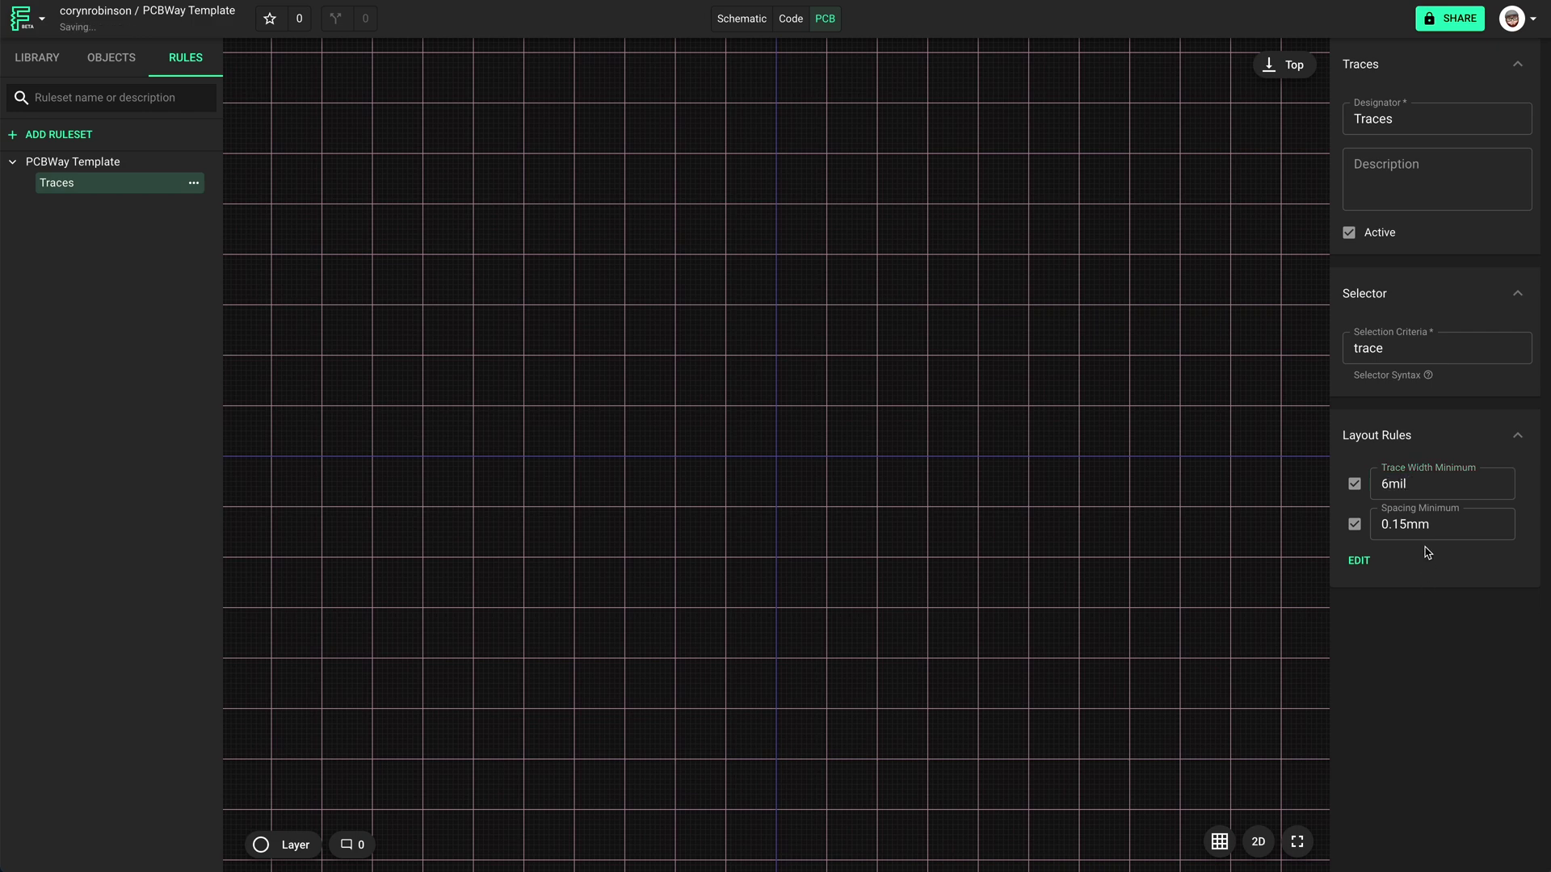
left_click(1412, 524)
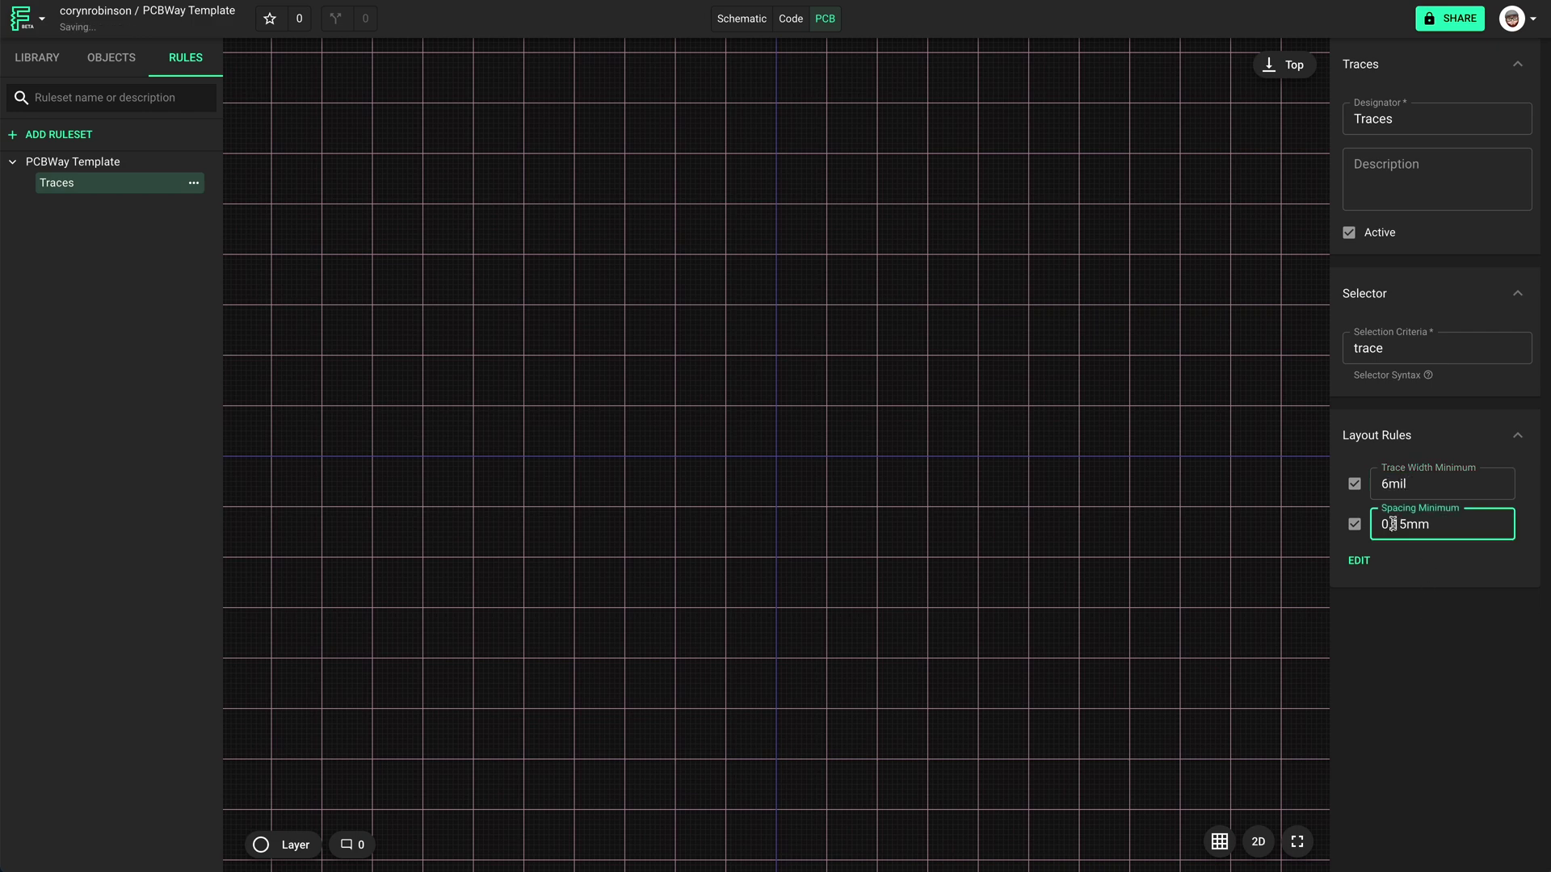
double_click(1392, 523)
type("6mil")
left_click(1404, 692)
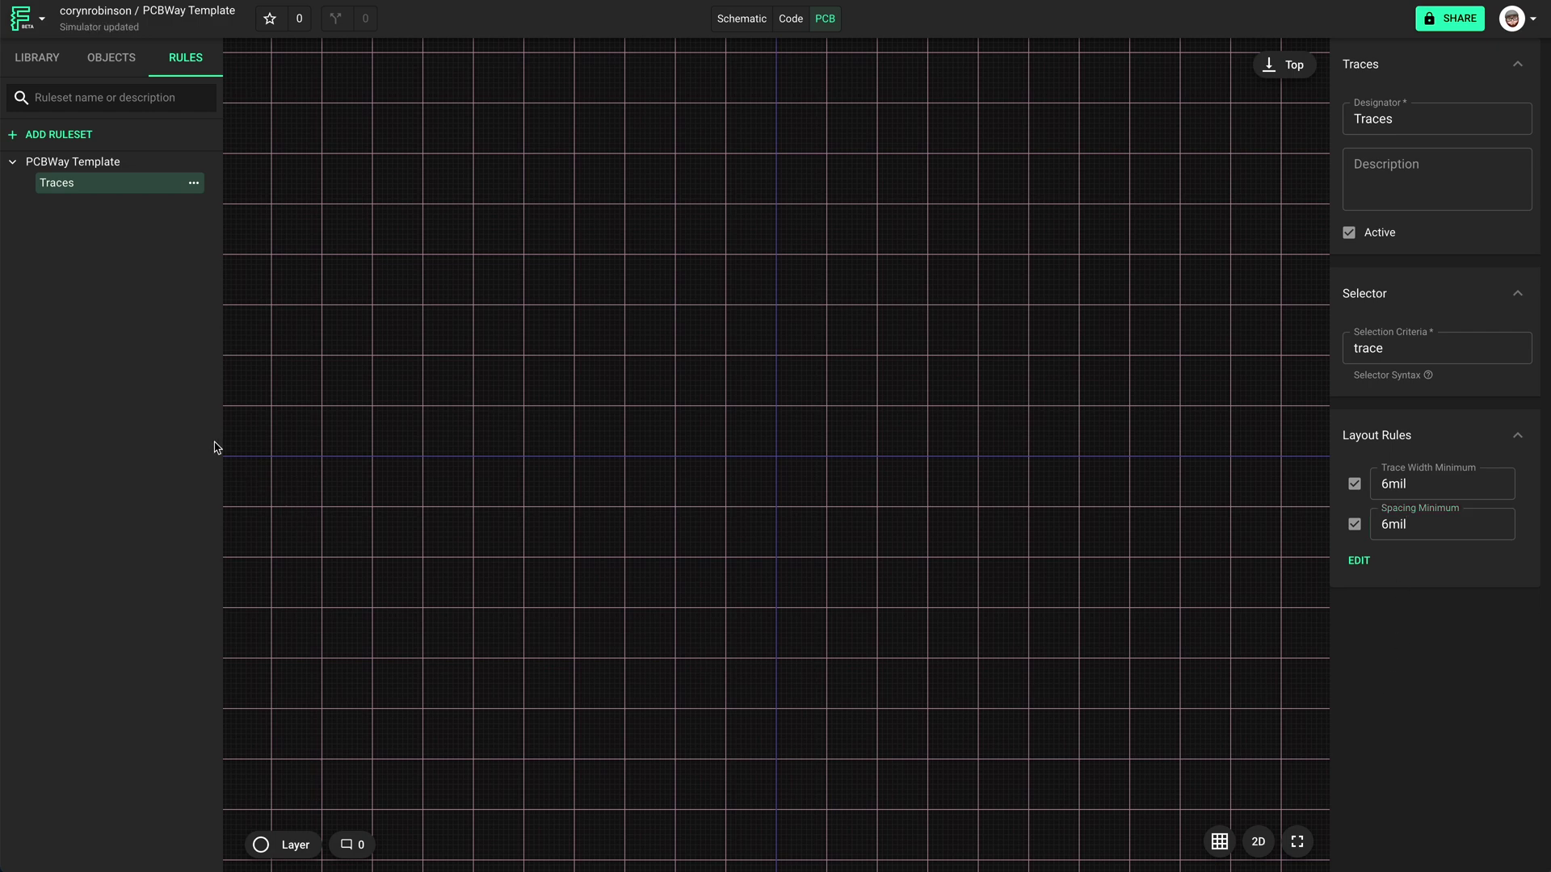
left_click(71, 137)
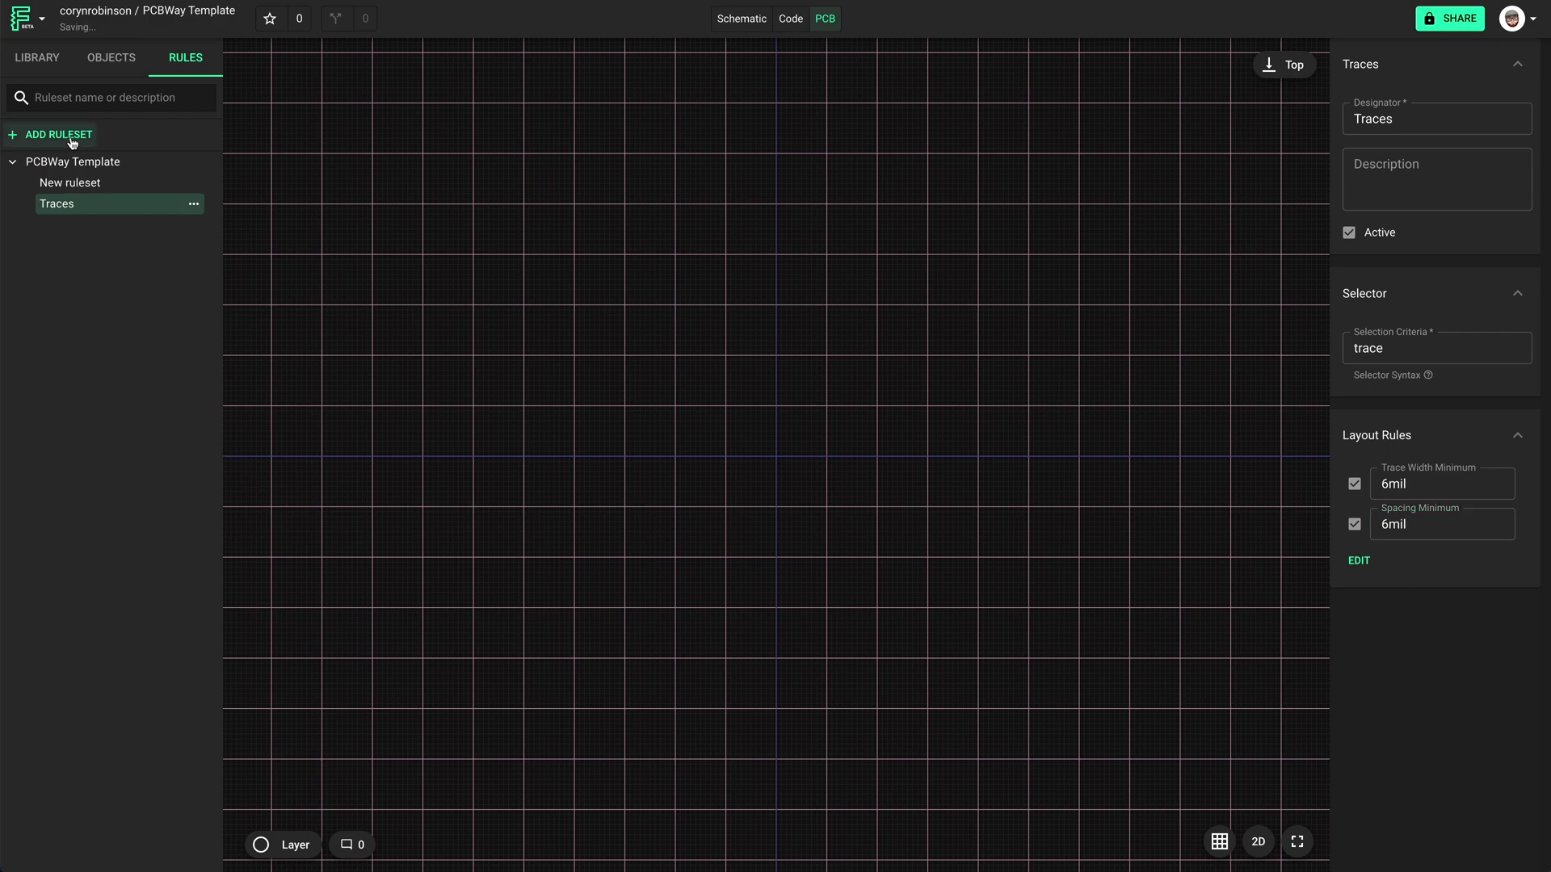
Rename the new ruleset to Board Size and set its selection criteria to Layout.
left_click(74, 182)
left_click(1473, 114)
triple_click(1473, 114)
type("Board Size")
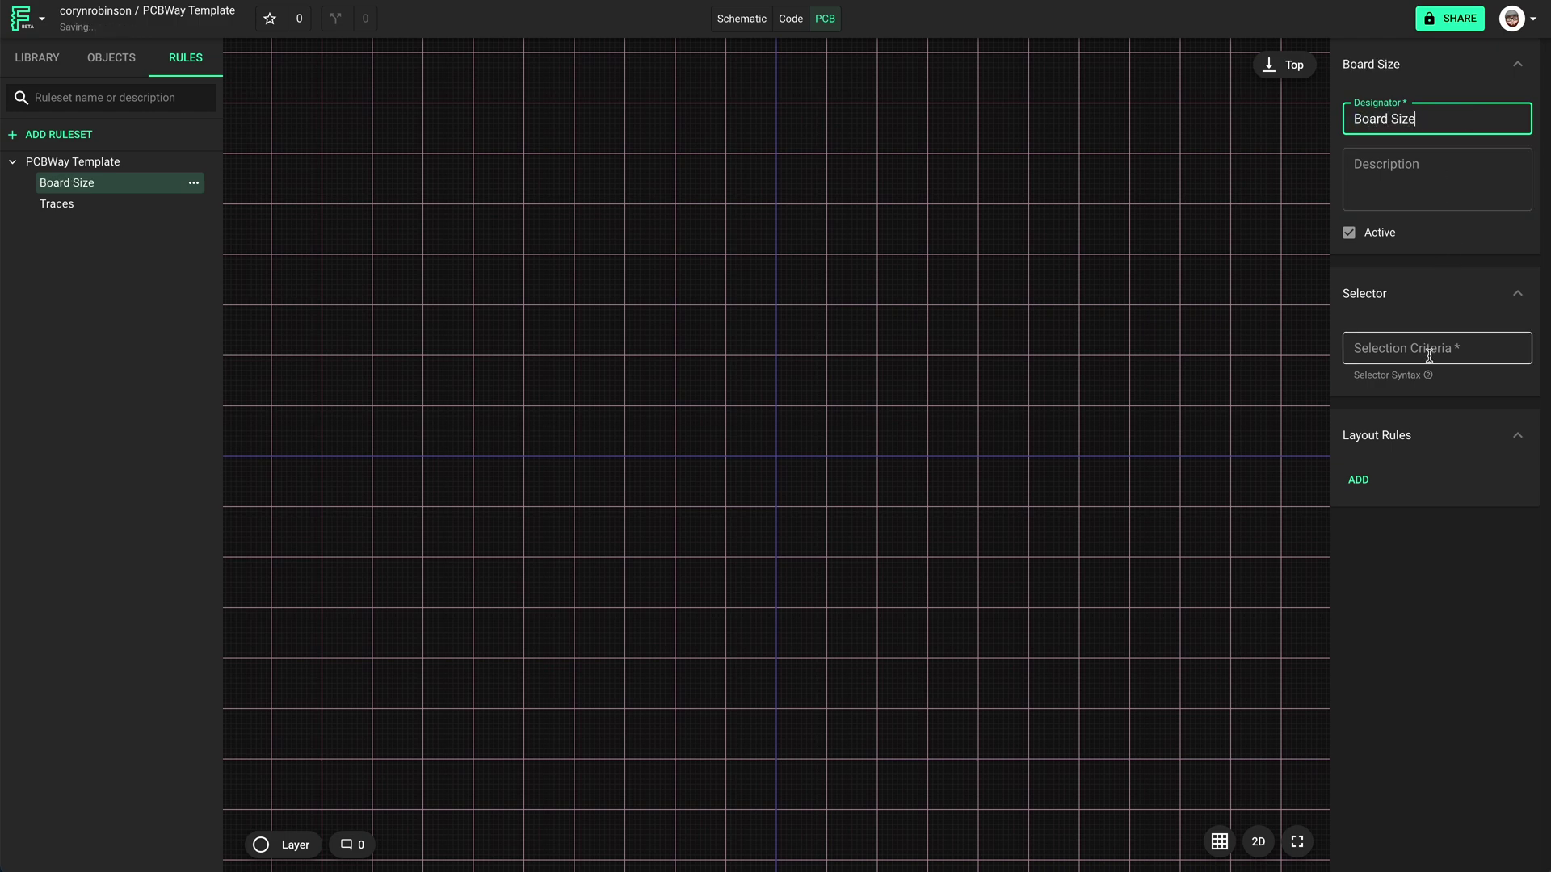
left_click(1428, 355)
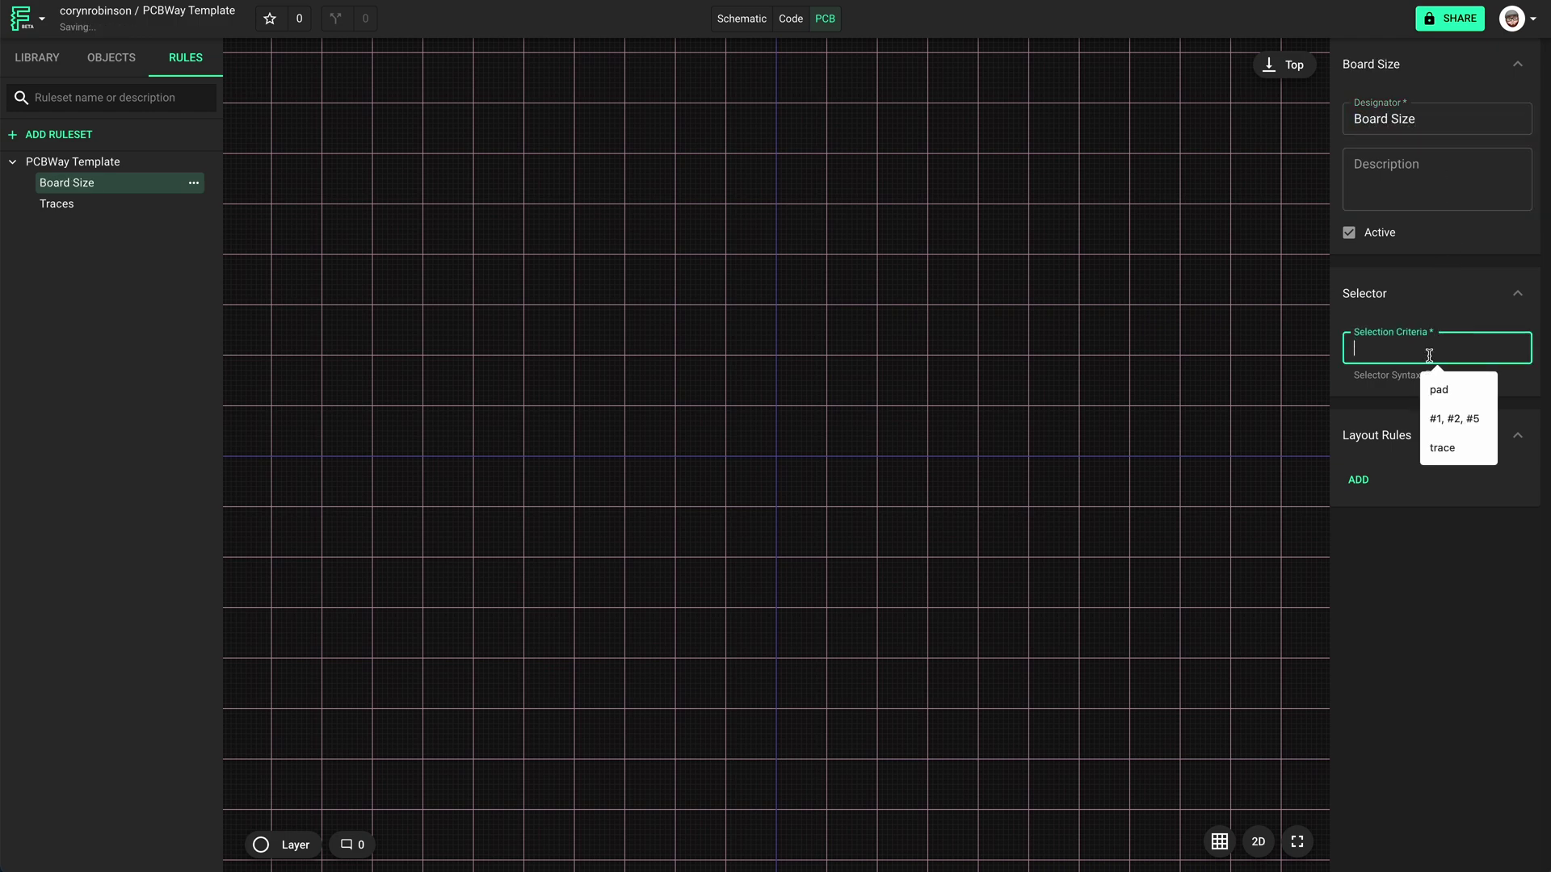
type("Layout")
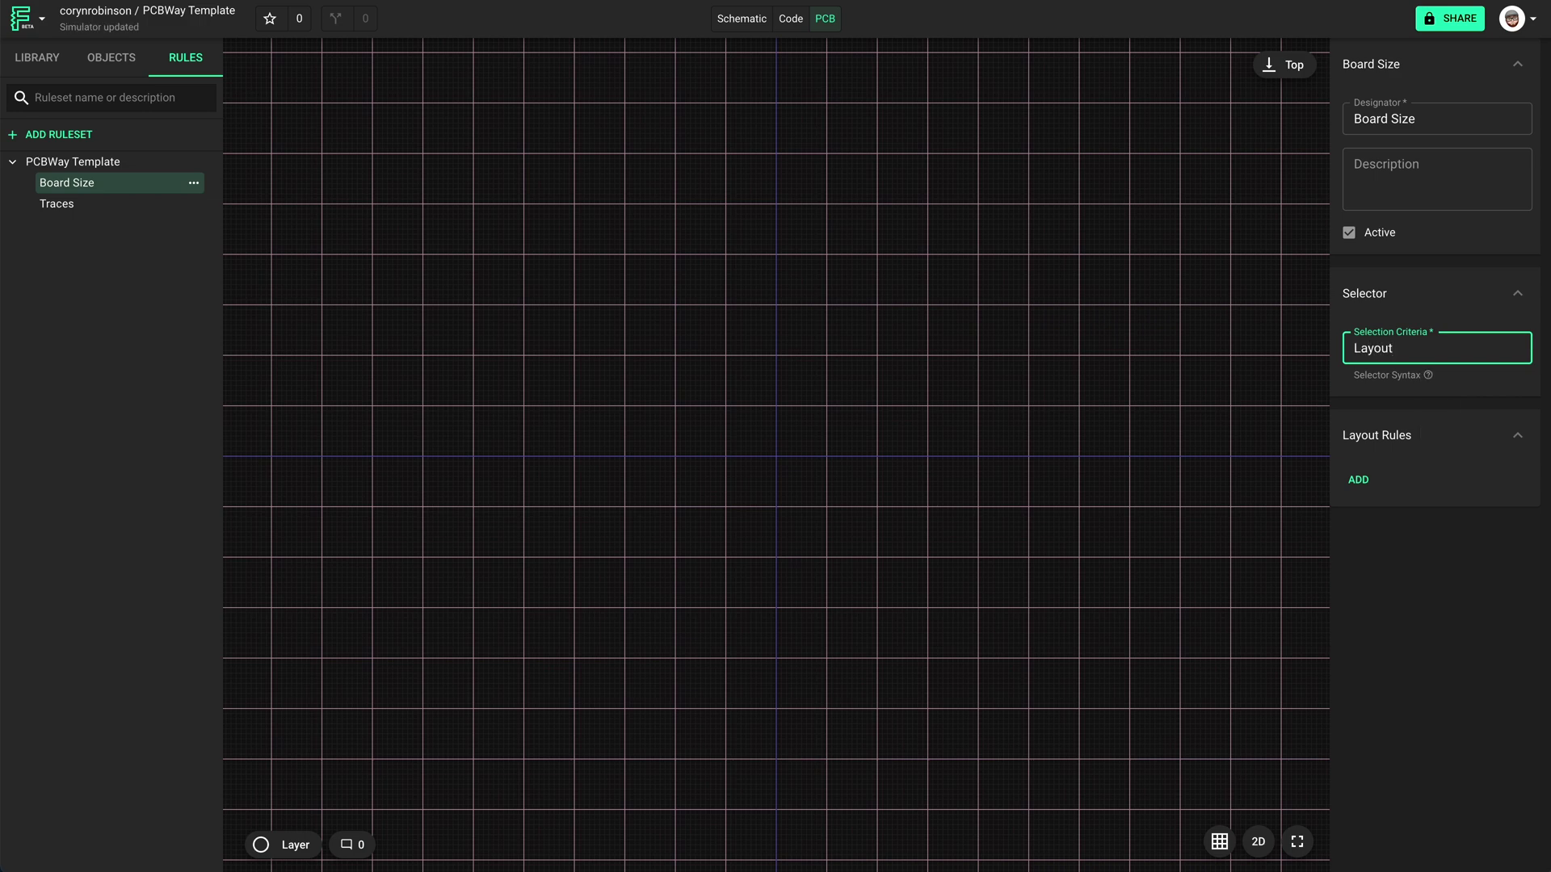
Add the Size Minimum and Size Maximum layout rules to the Board Size ruleset.
left_click(1358, 481)
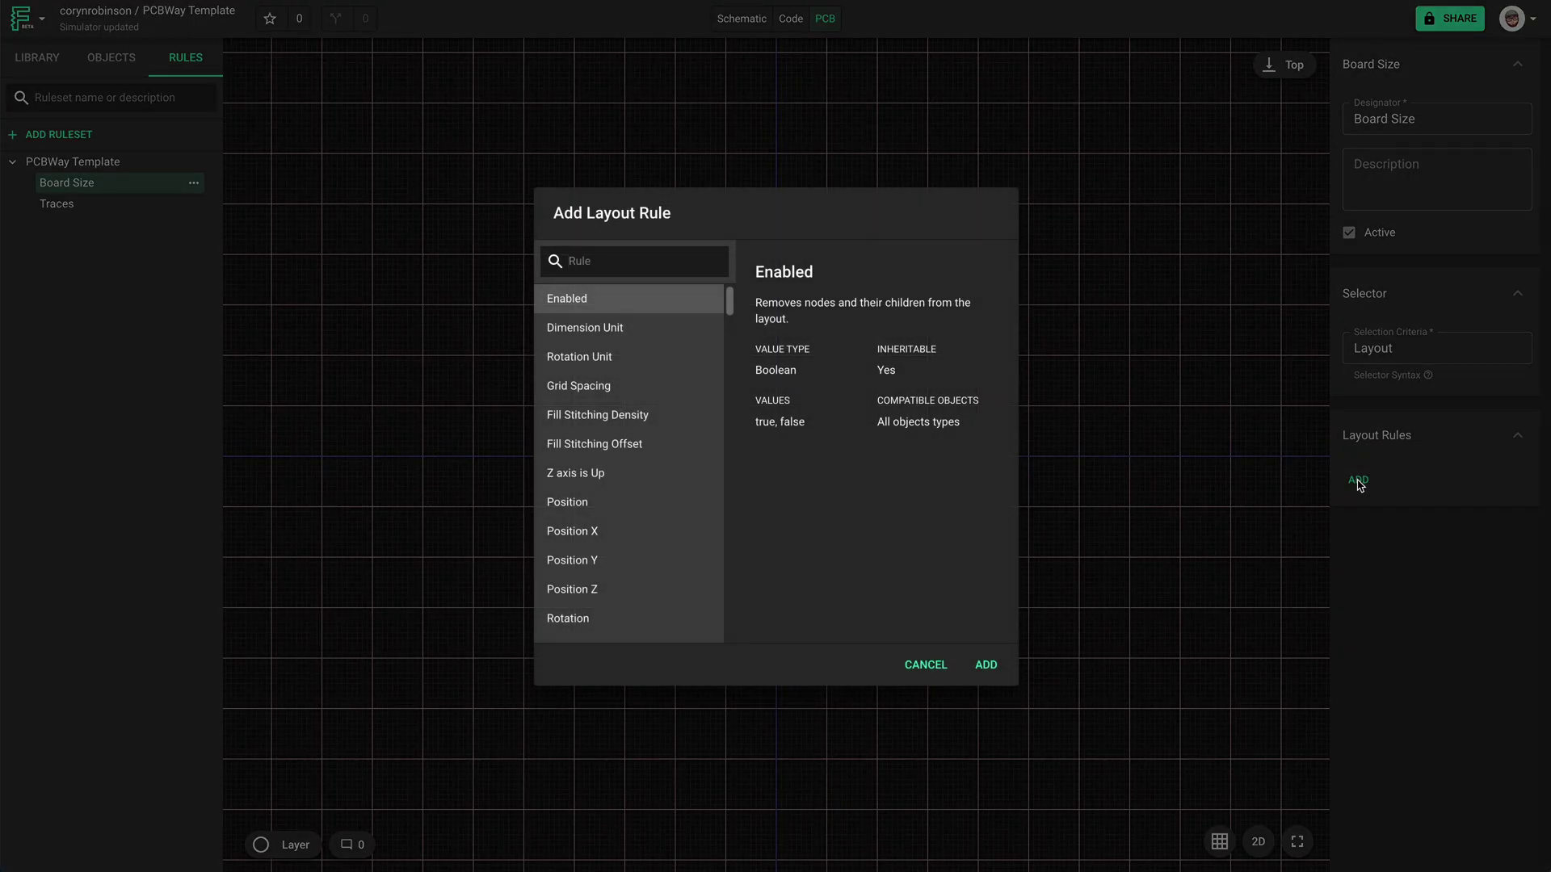
type("size")
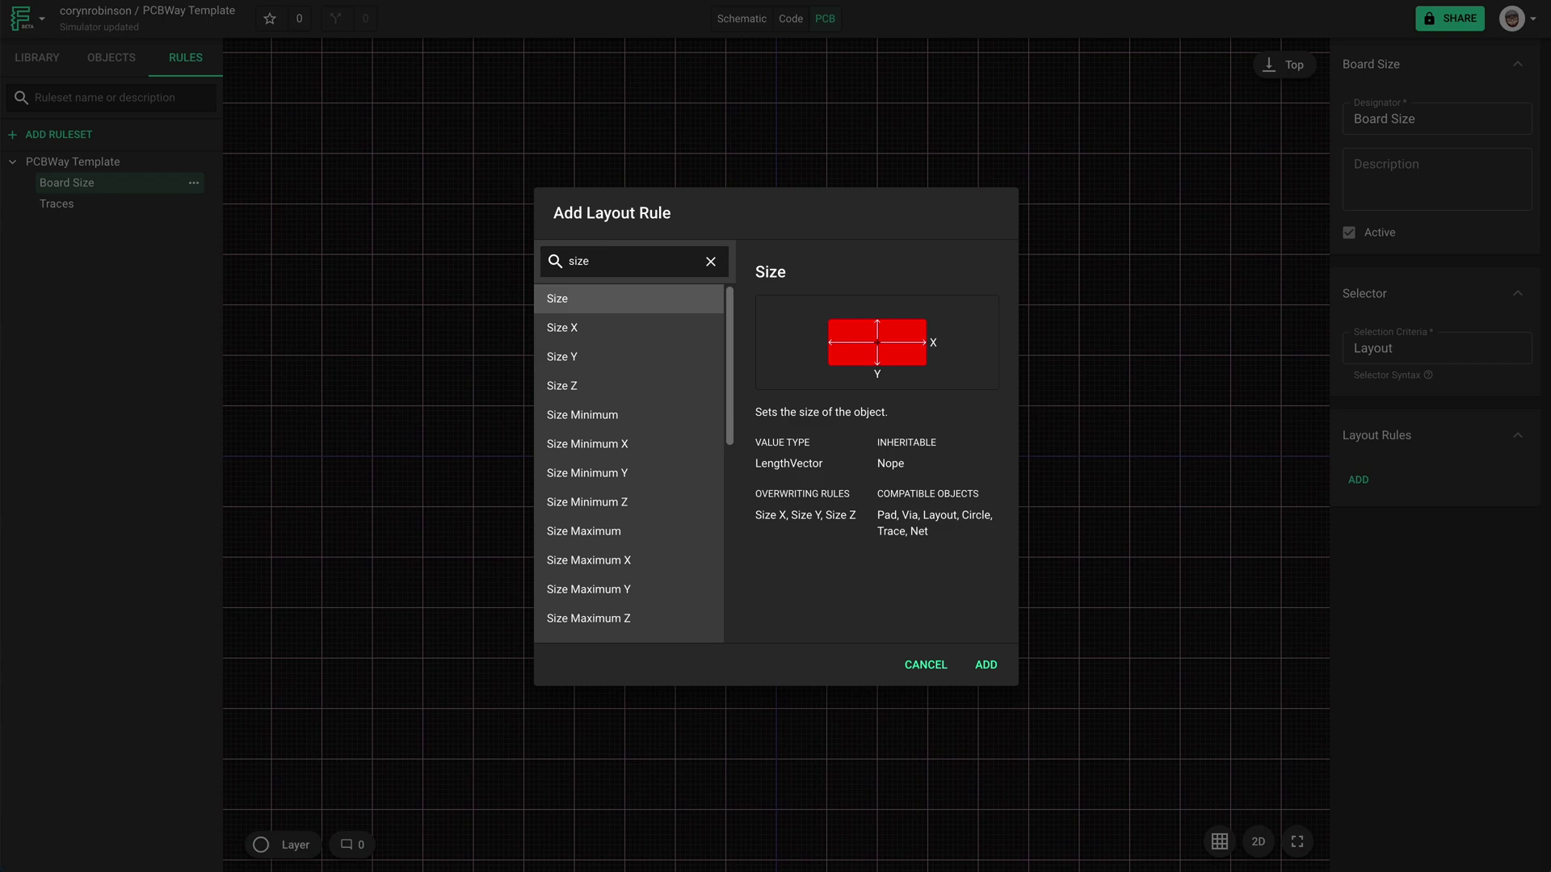
left_click(653, 418)
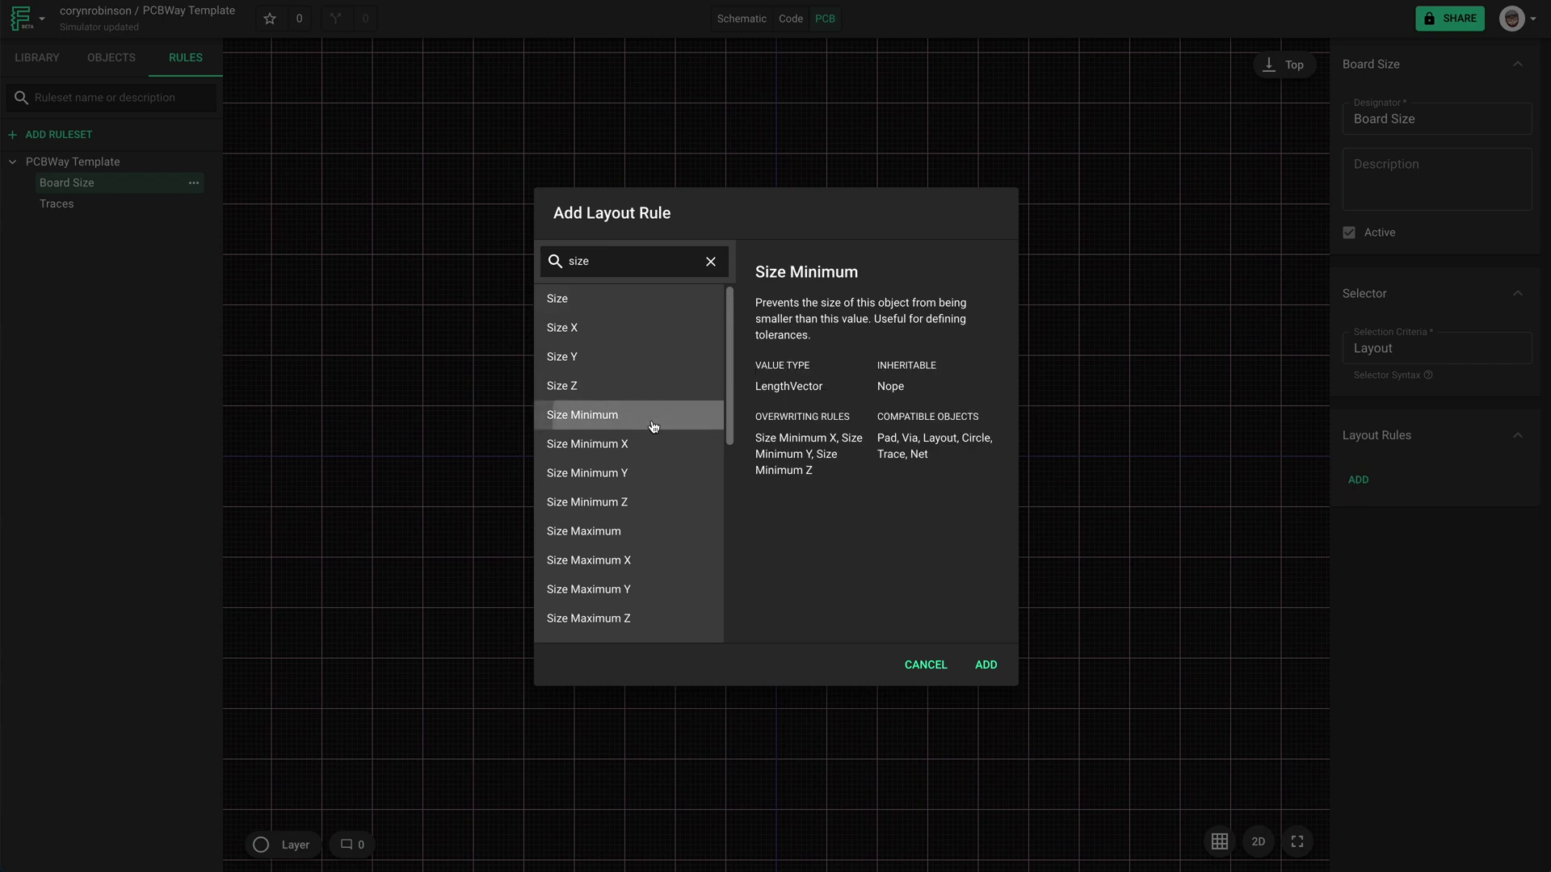
left_click(977, 668)
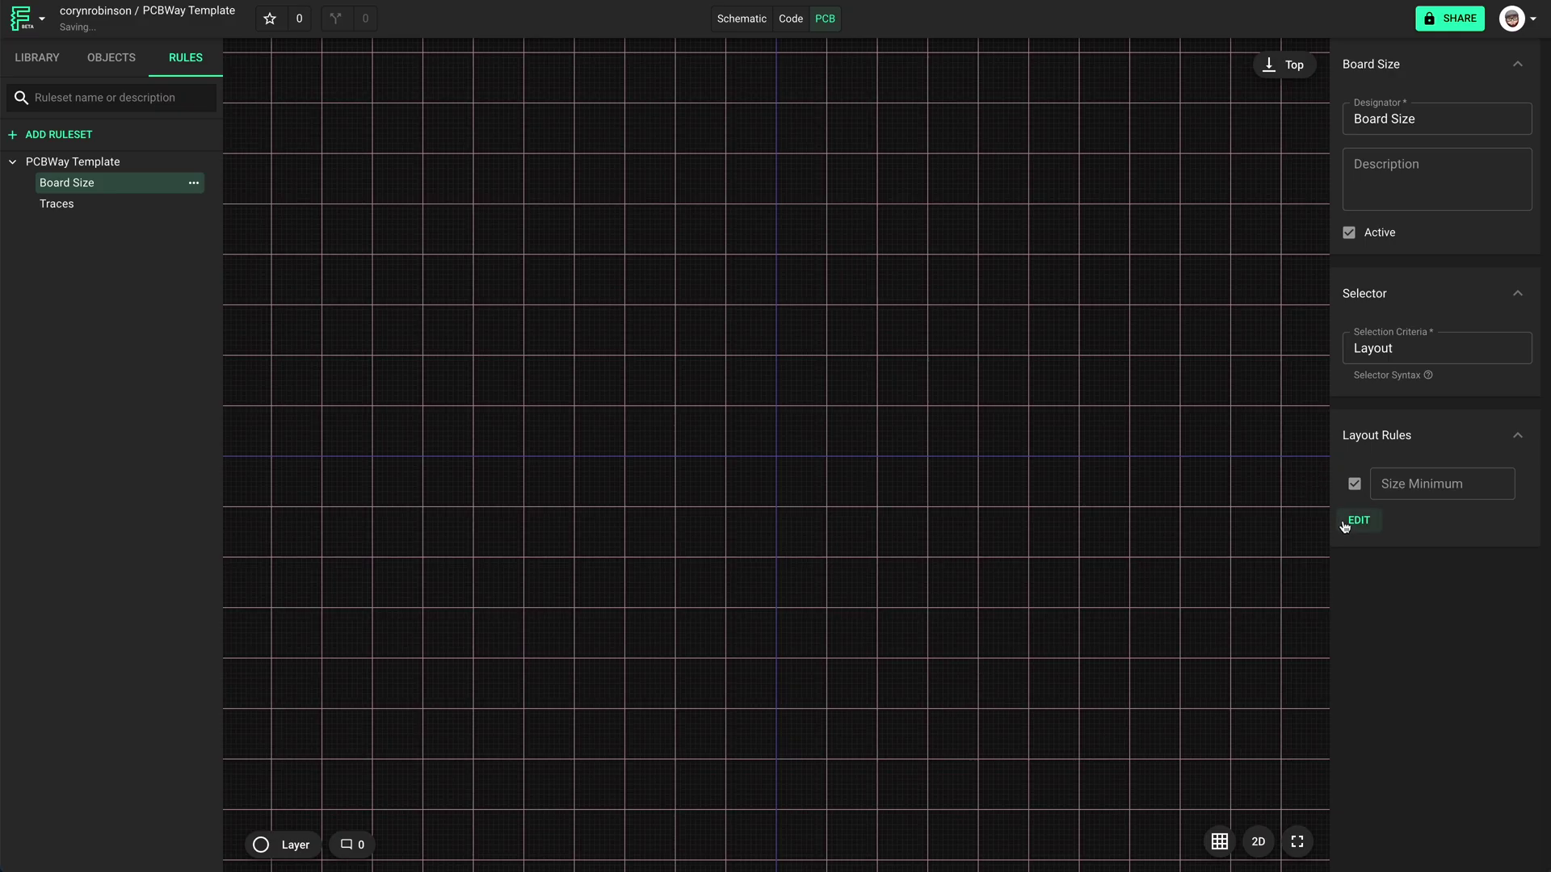
left_click(1347, 523)
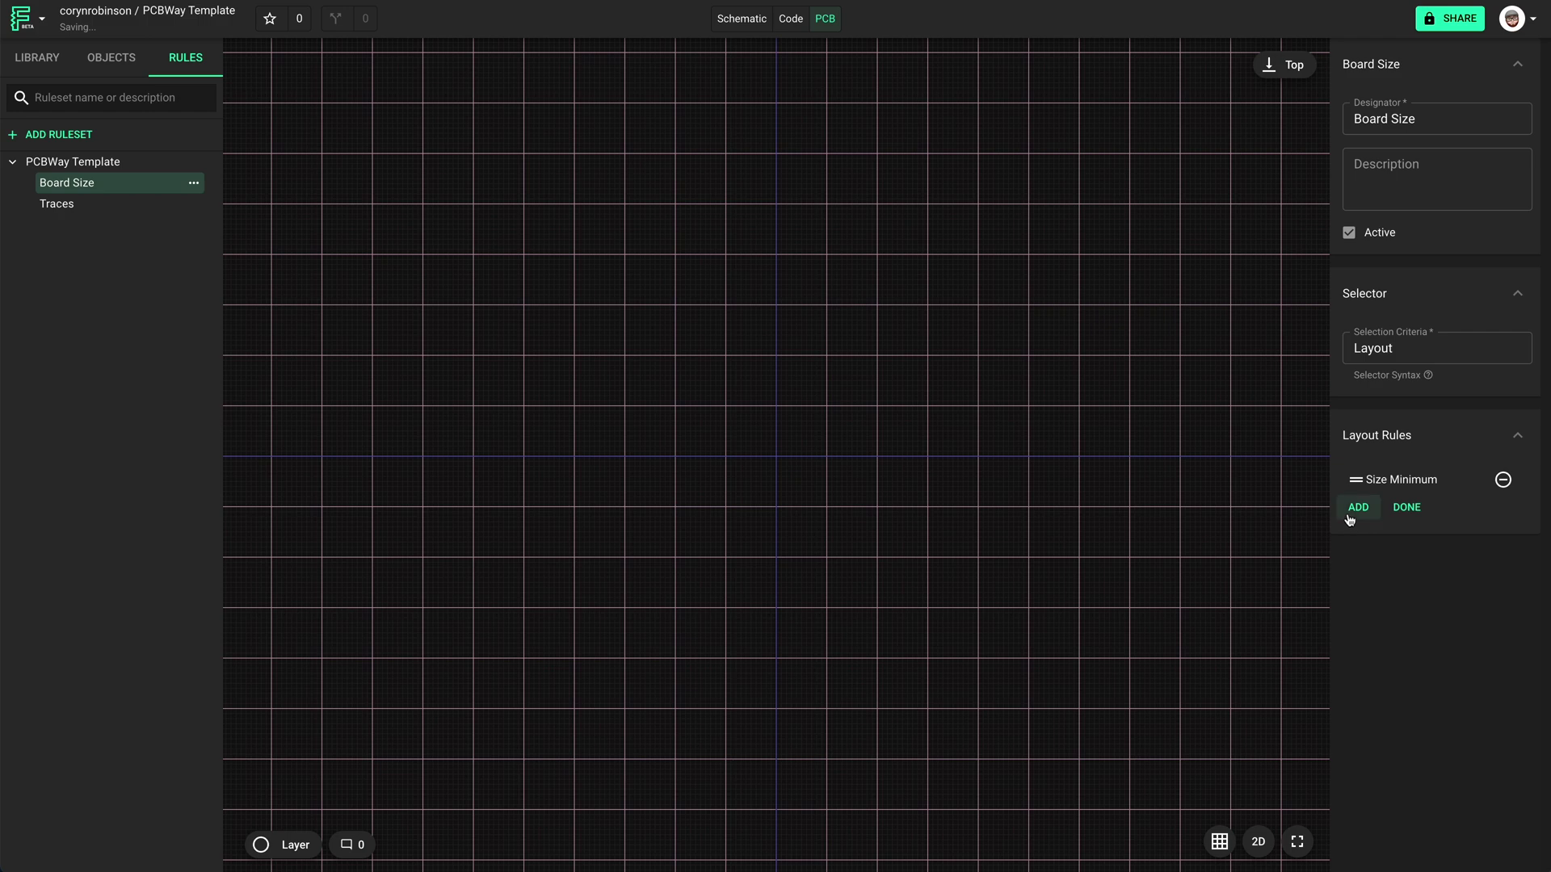
left_click(1356, 509)
type("size m,")
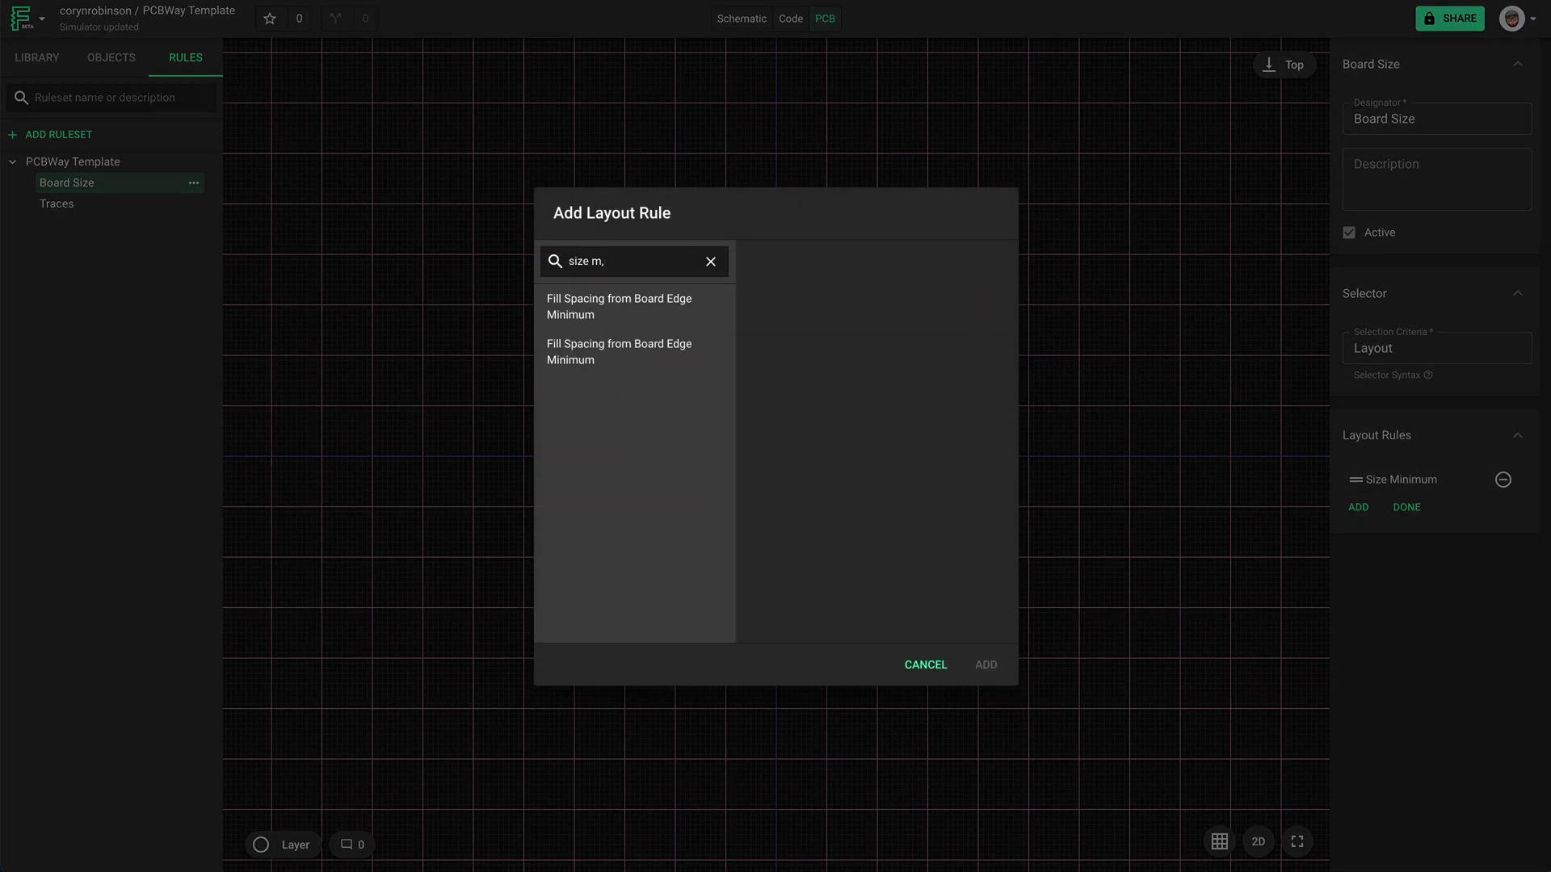
key("BackSpace")
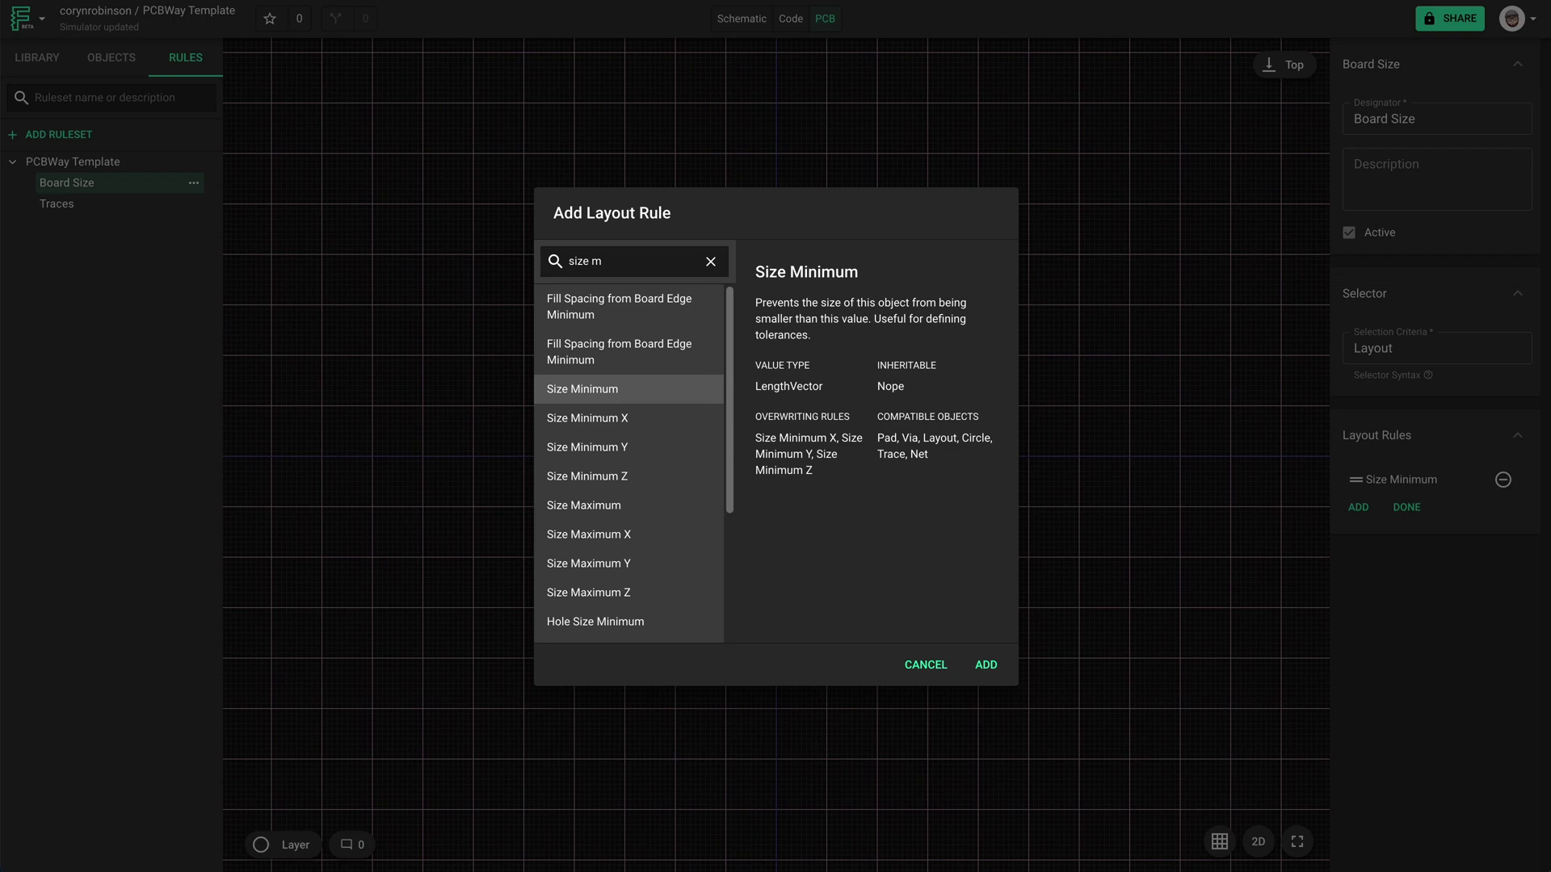
left_click(627, 509)
left_click(987, 665)
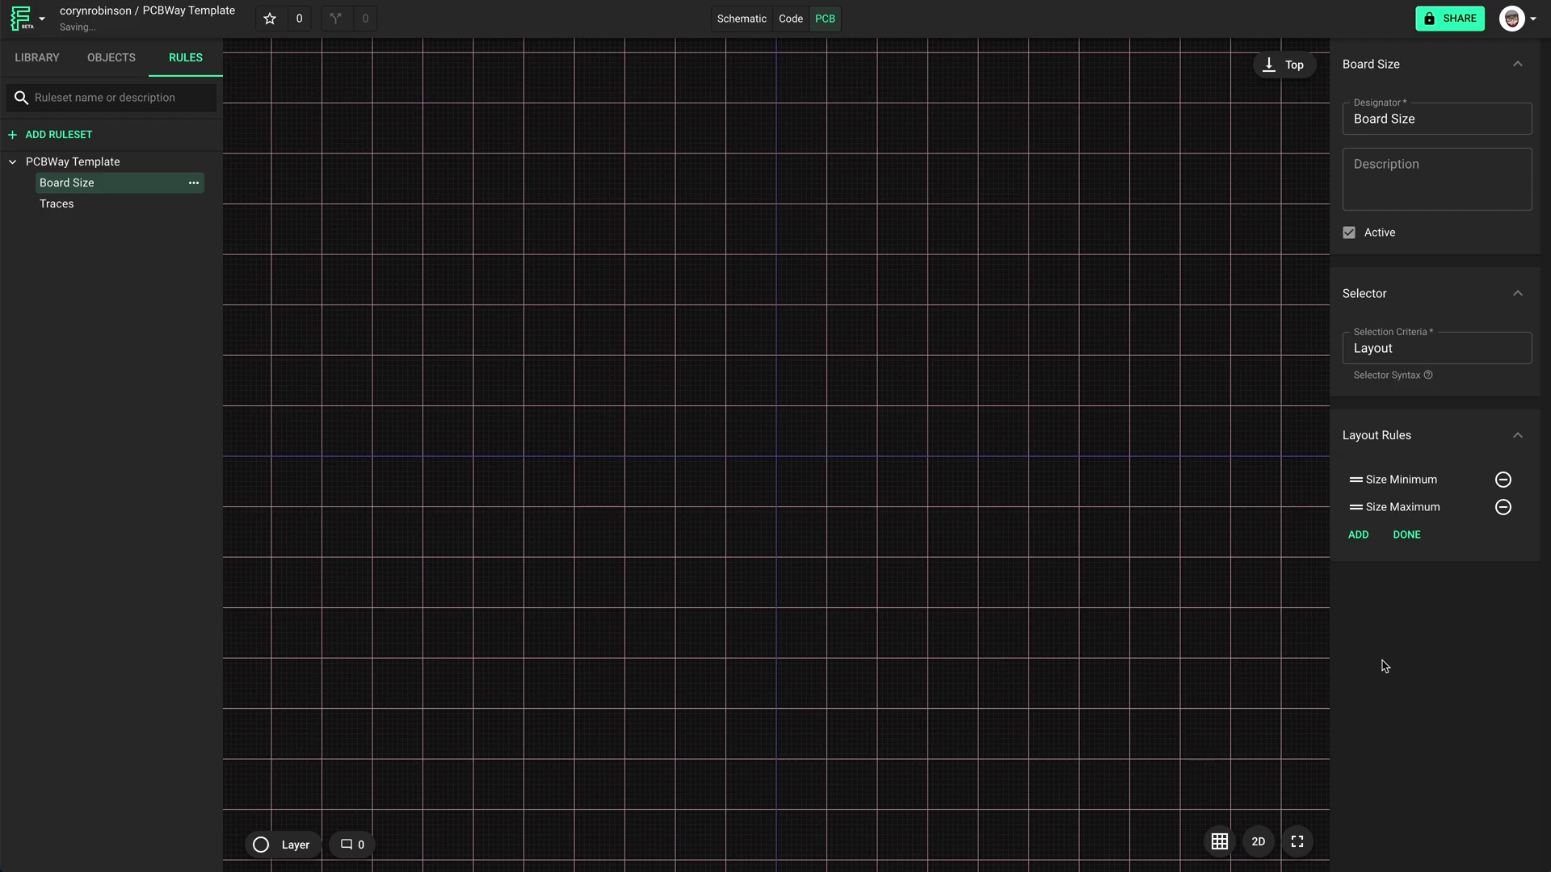
left_click(1406, 536)
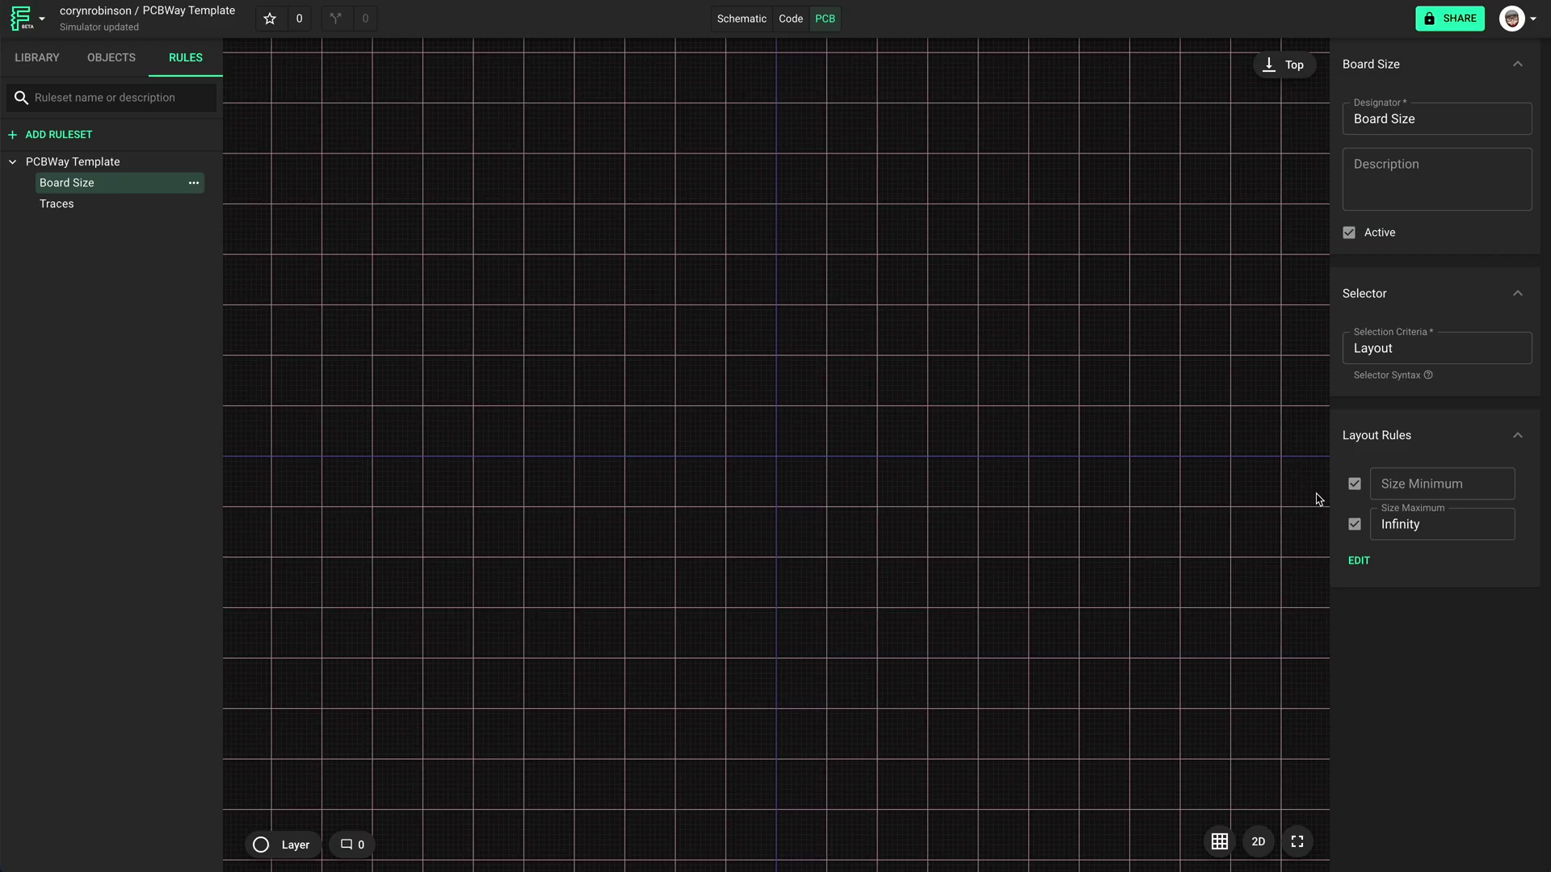
Set Board Size minimum to 5mm 6mm and maximum to 500mm 1100mm, then add a new ruleset.
left_click(1402, 483)
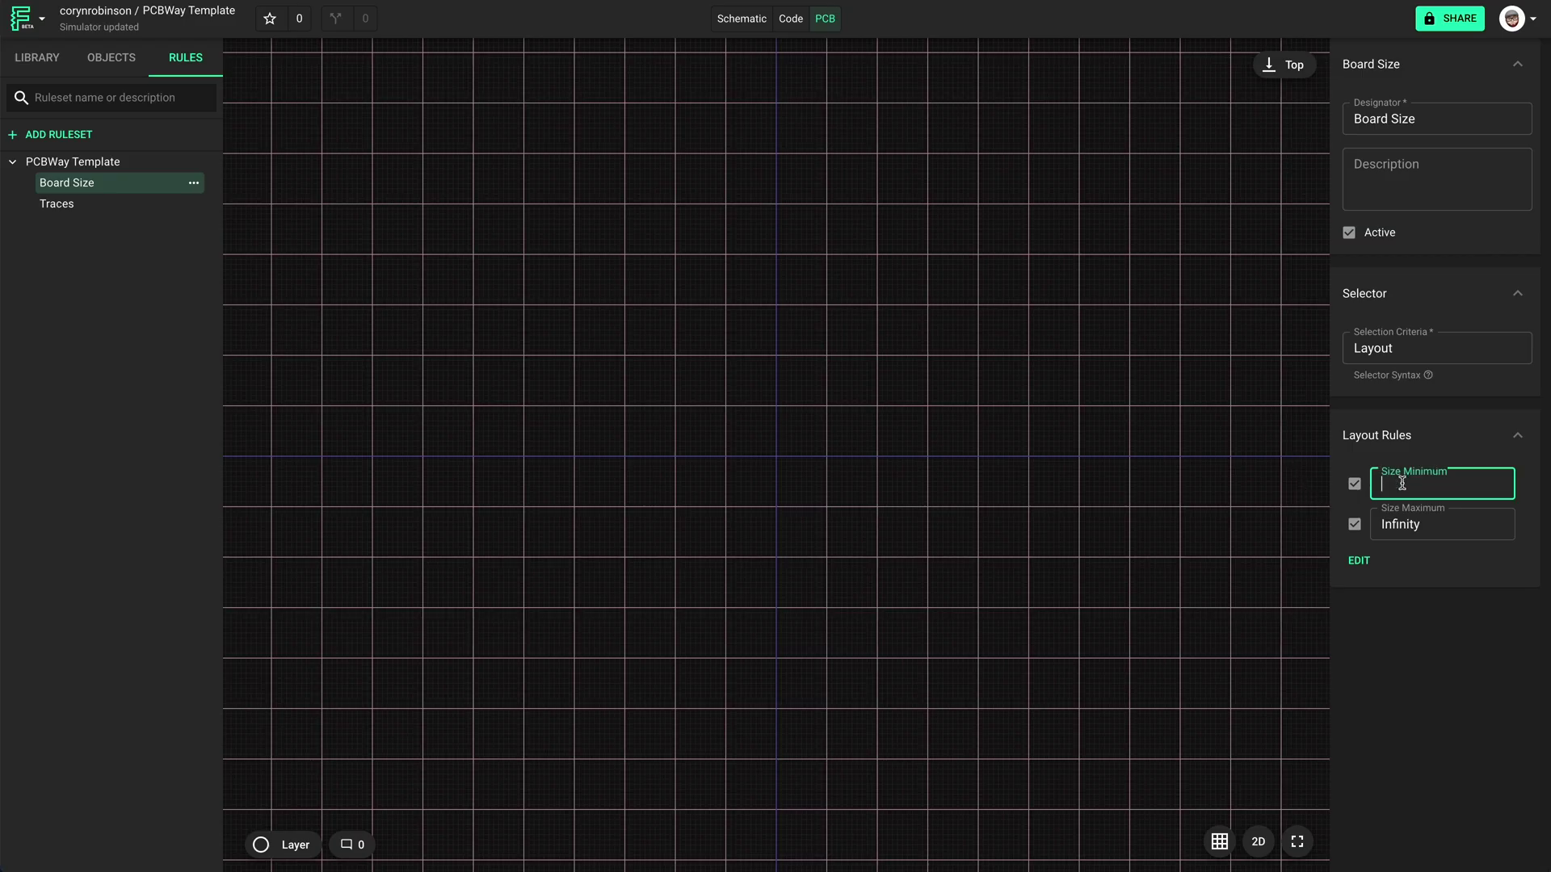
type("5mm 6mm")
left_click(1437, 525)
double_click(1441, 526)
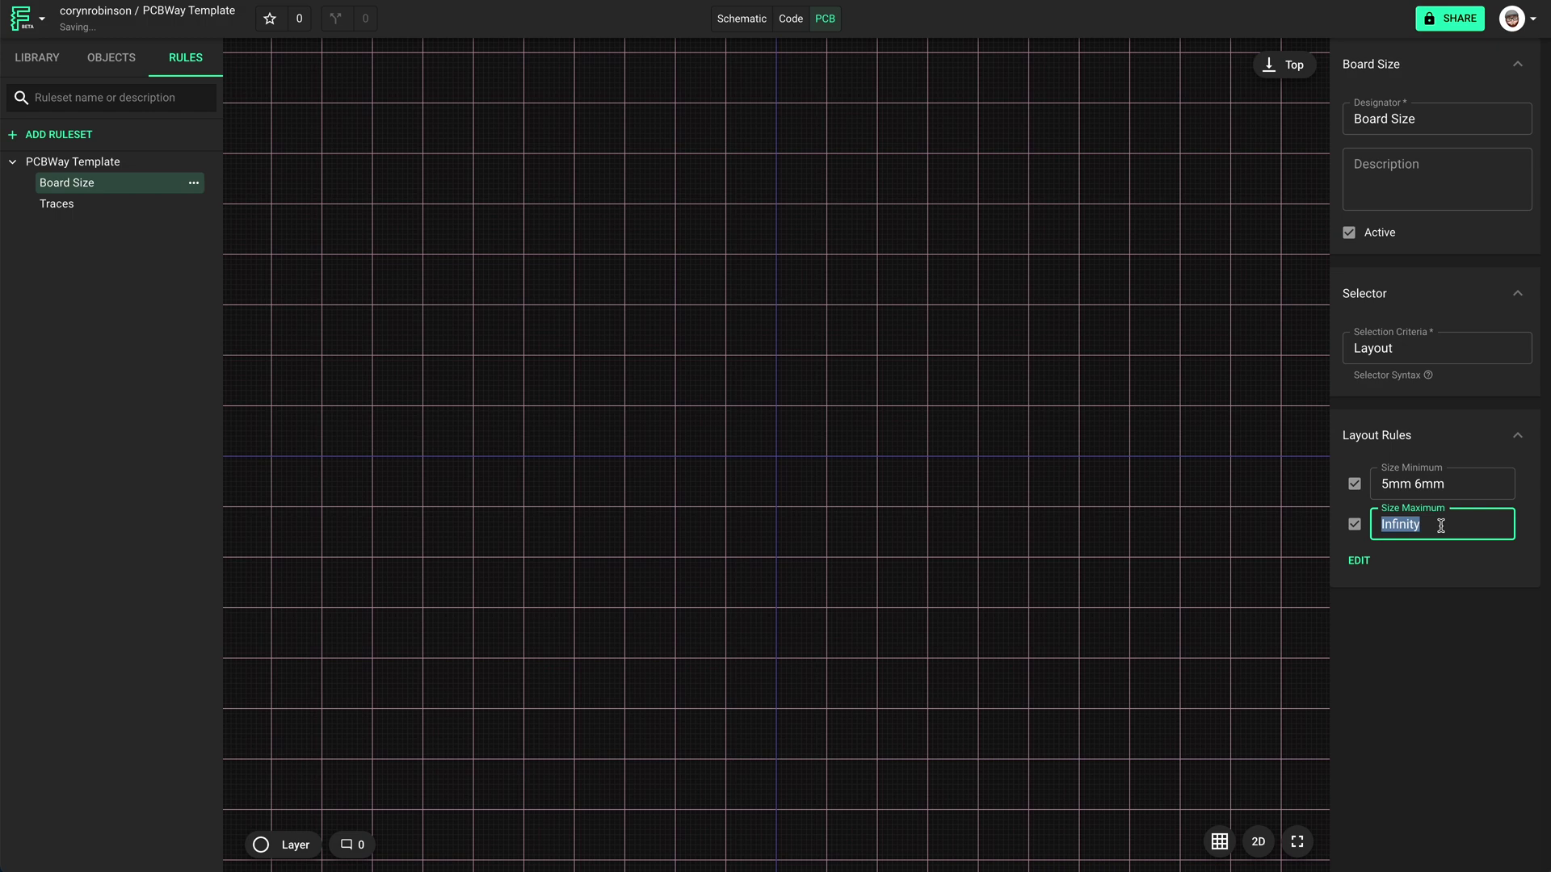
type("500mm 1000mm")
left_click(1408, 630)
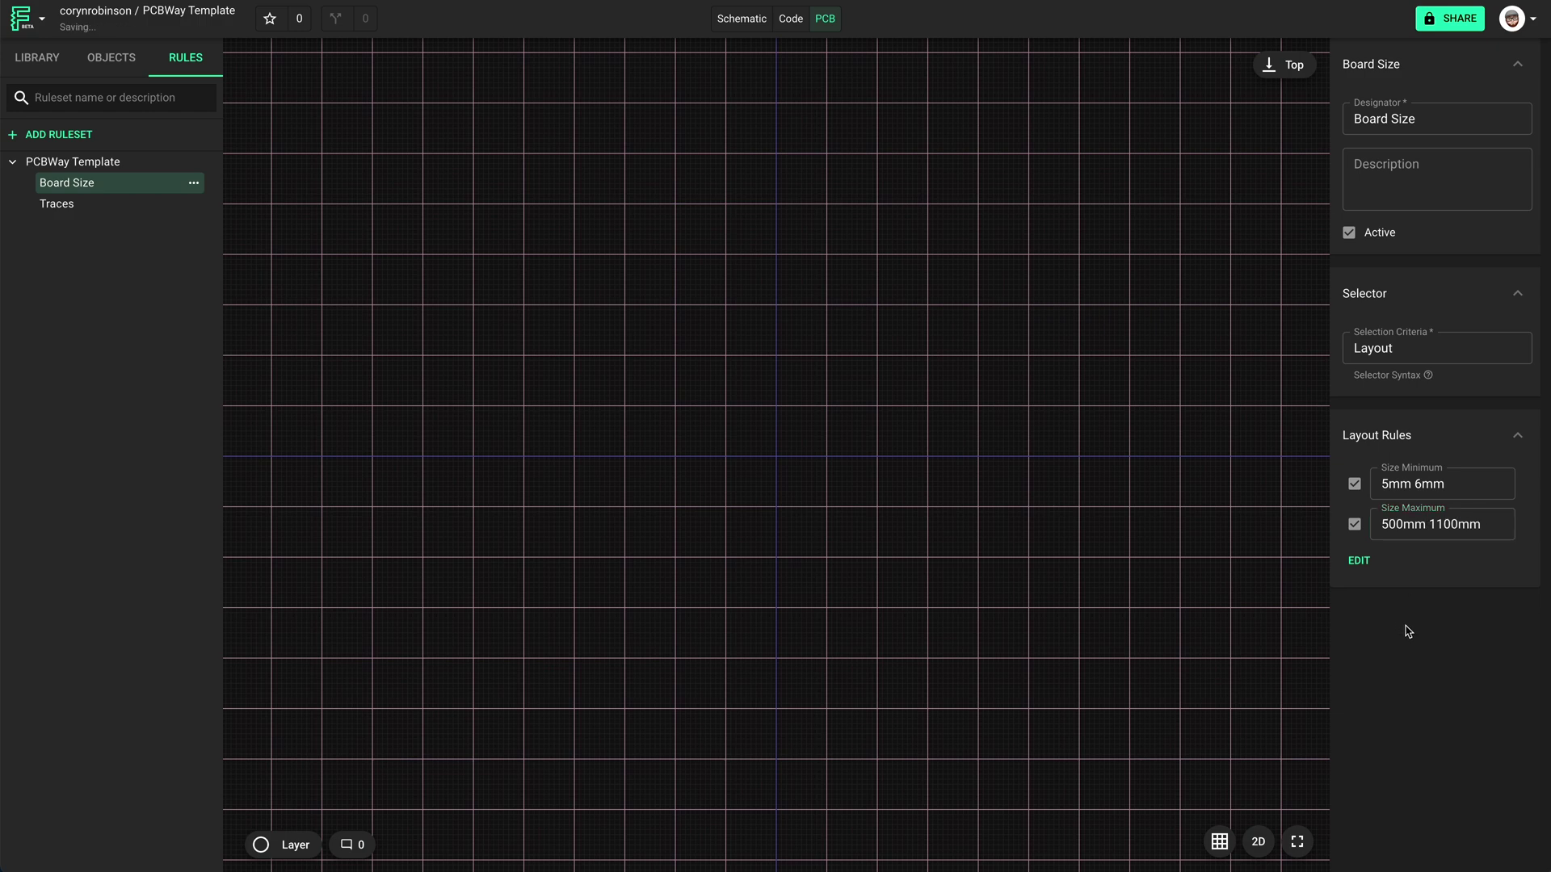
left_click(57, 136)
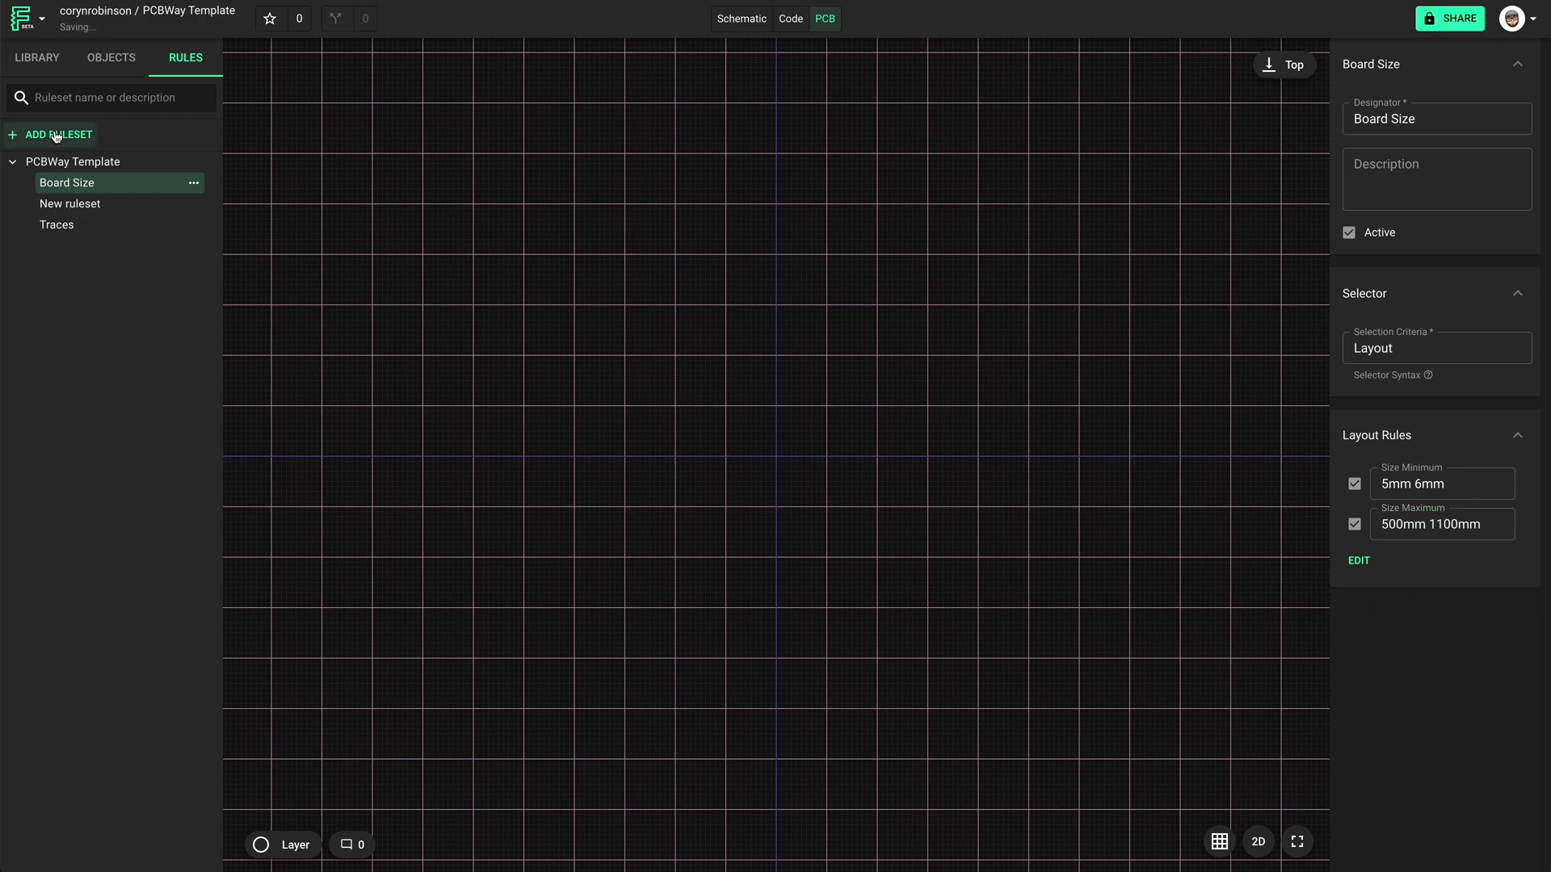
Rename the new ruleset to Drill and set its selection criteria to layout.
left_click(65, 205)
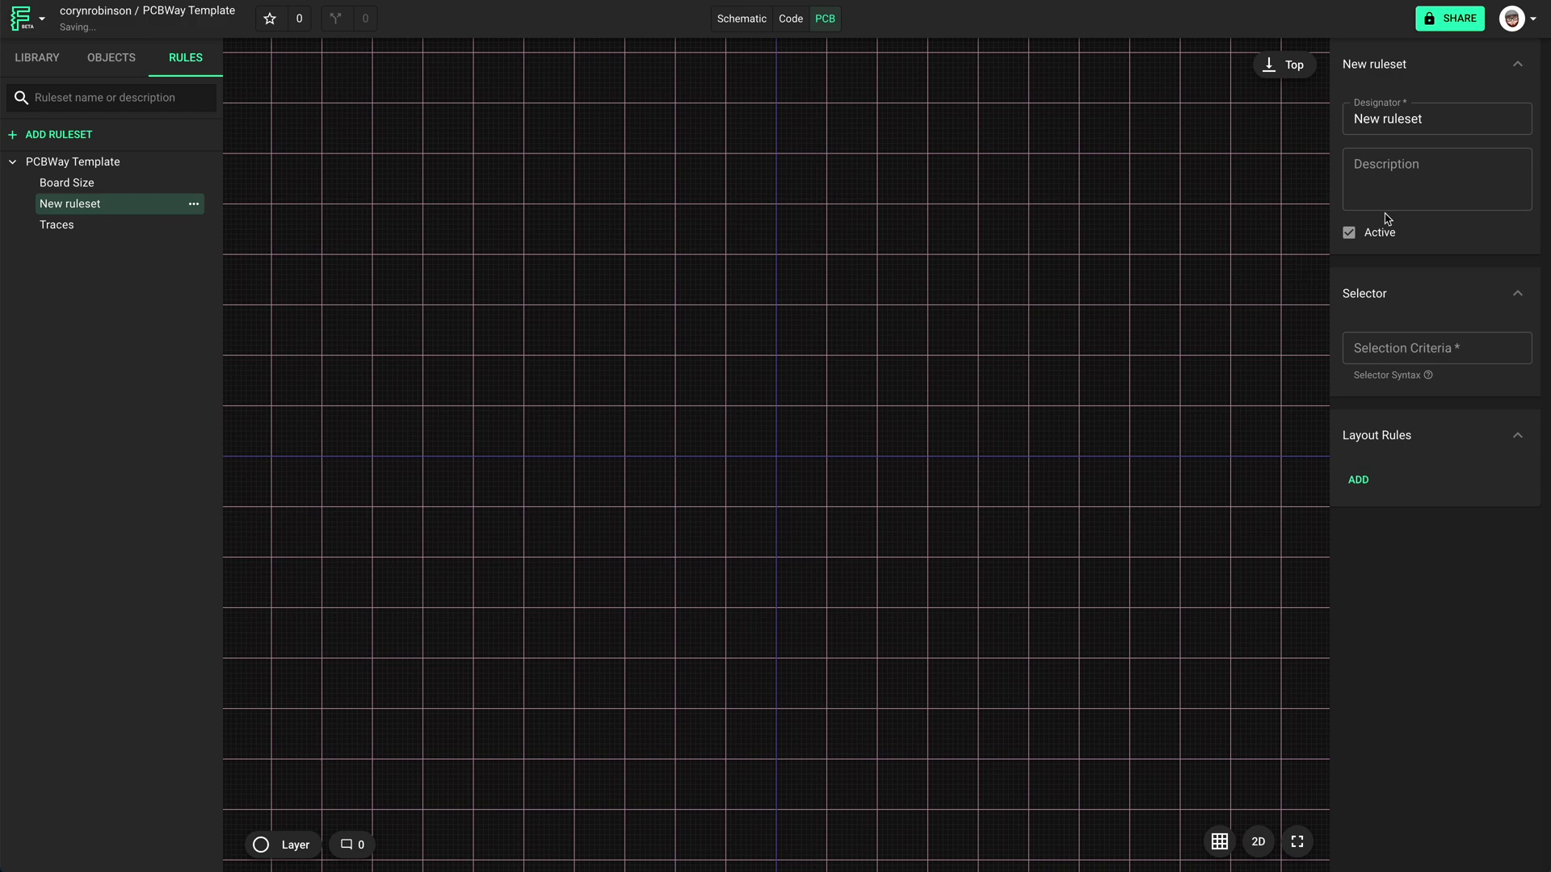
left_click(1453, 114)
triple_click(1453, 113)
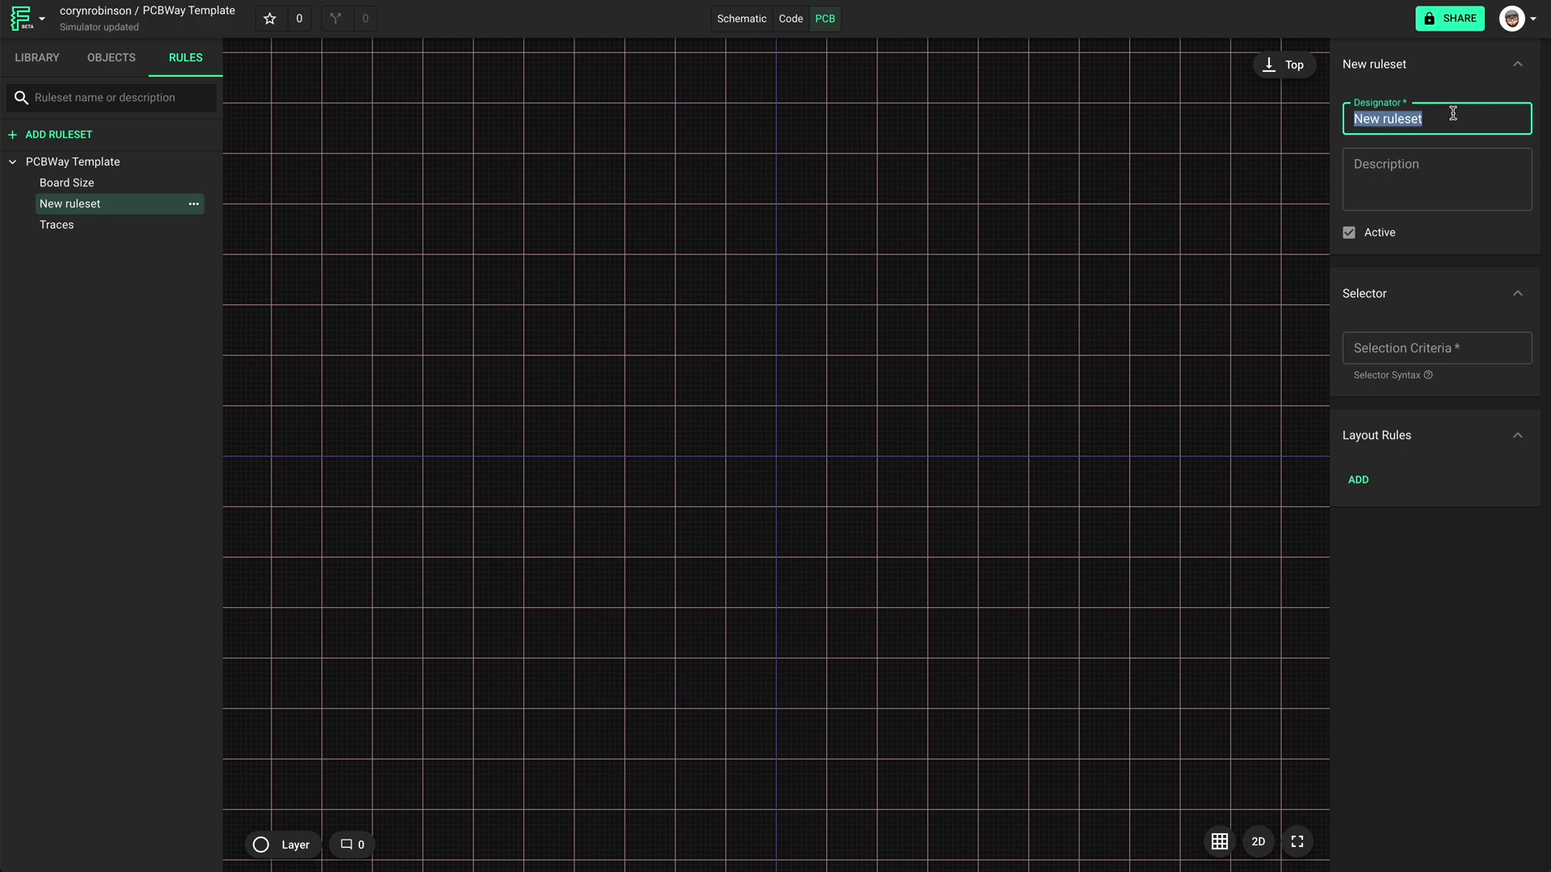
type("Drill")
left_click(1438, 348)
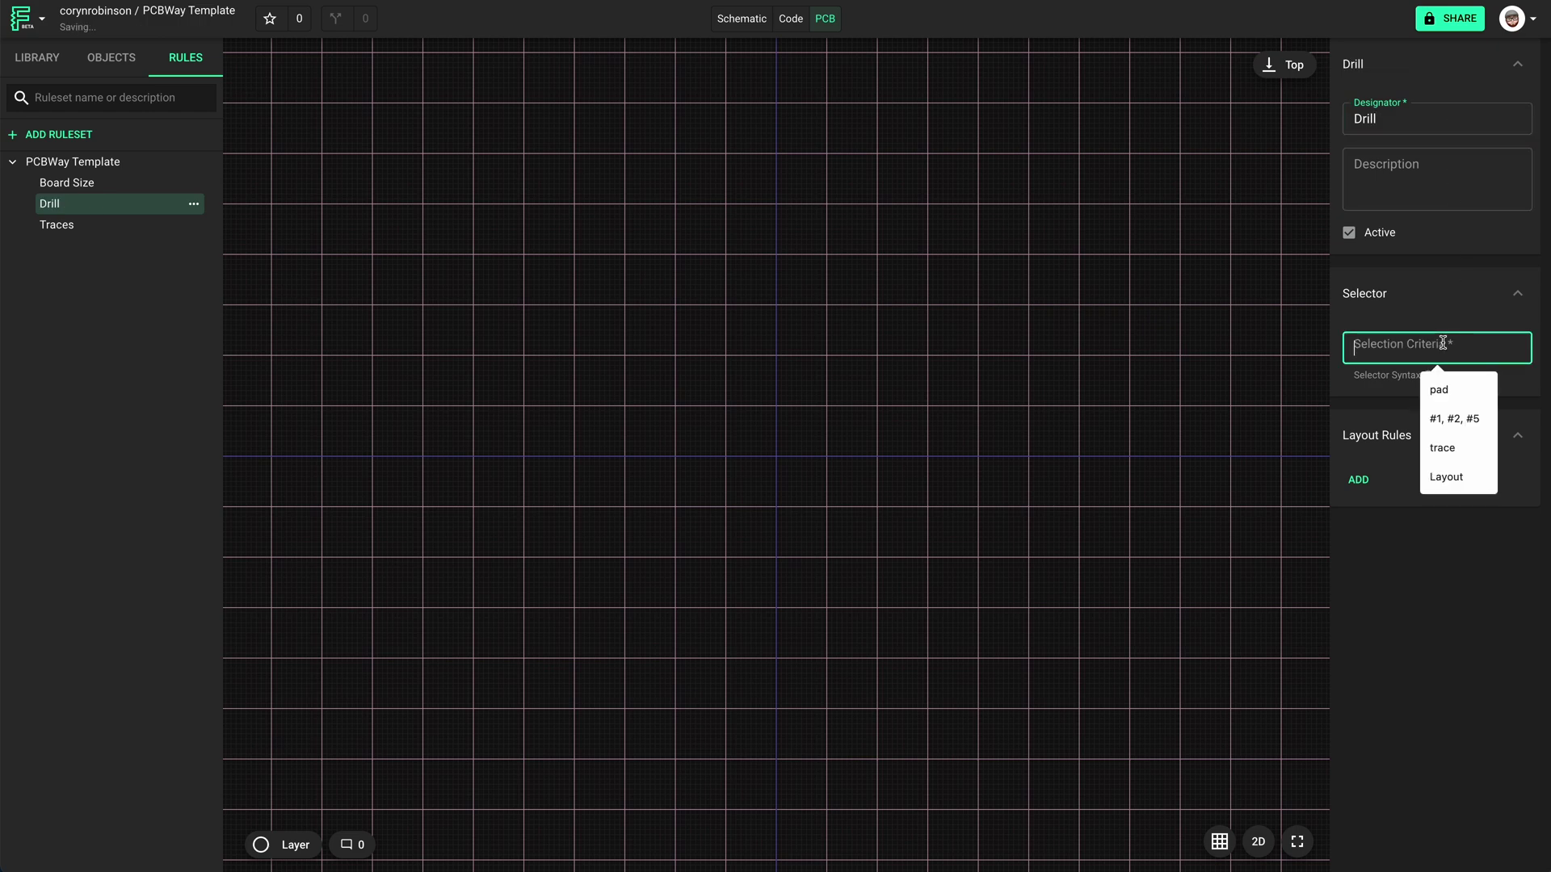
type("layout")
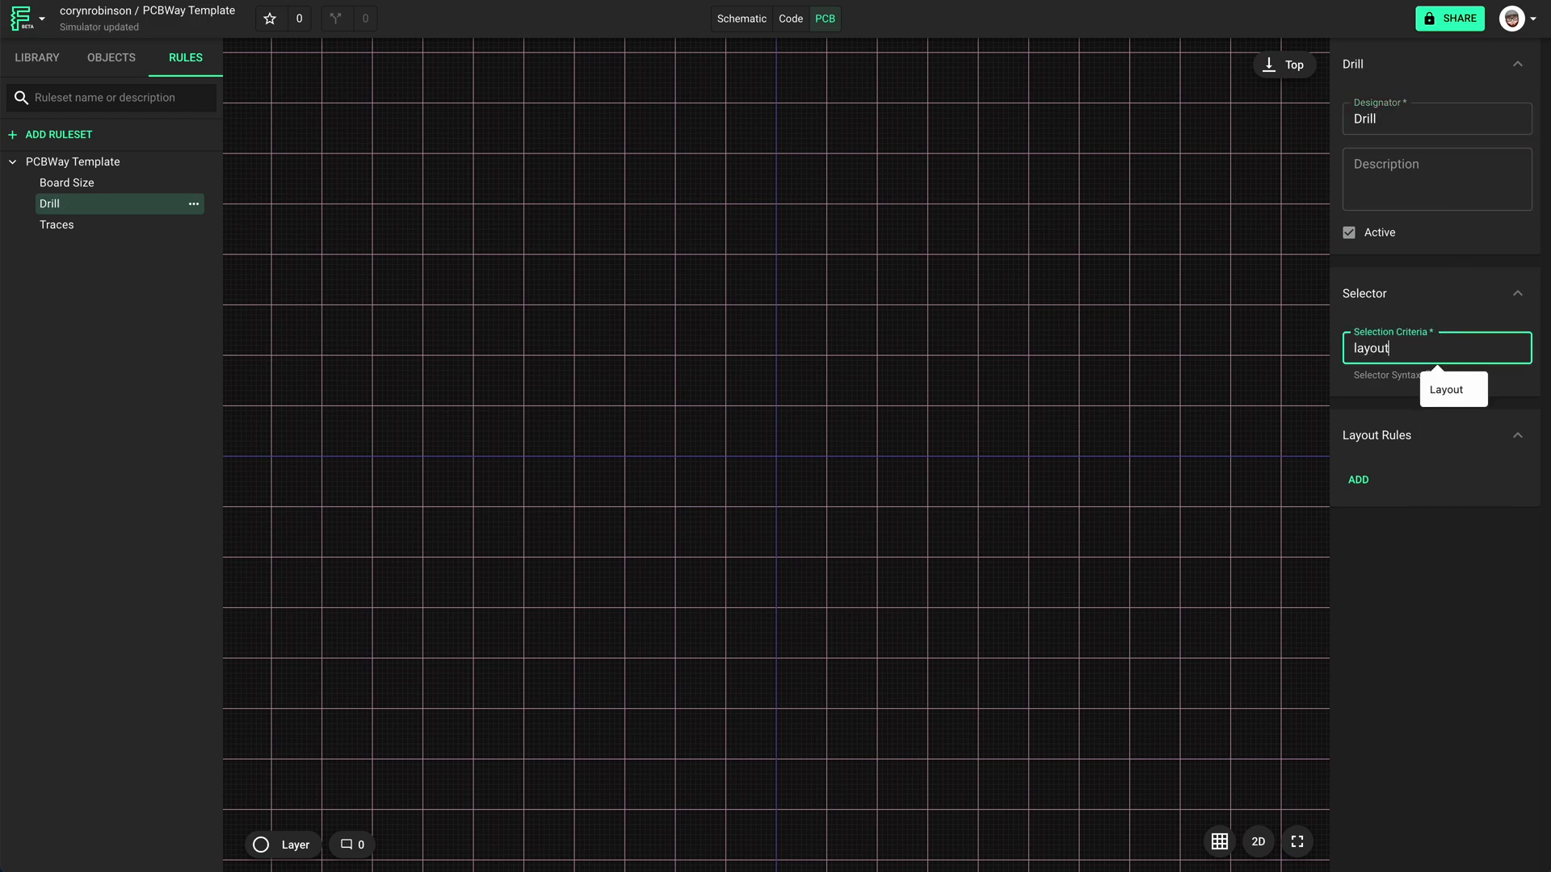
left_click(1419, 616)
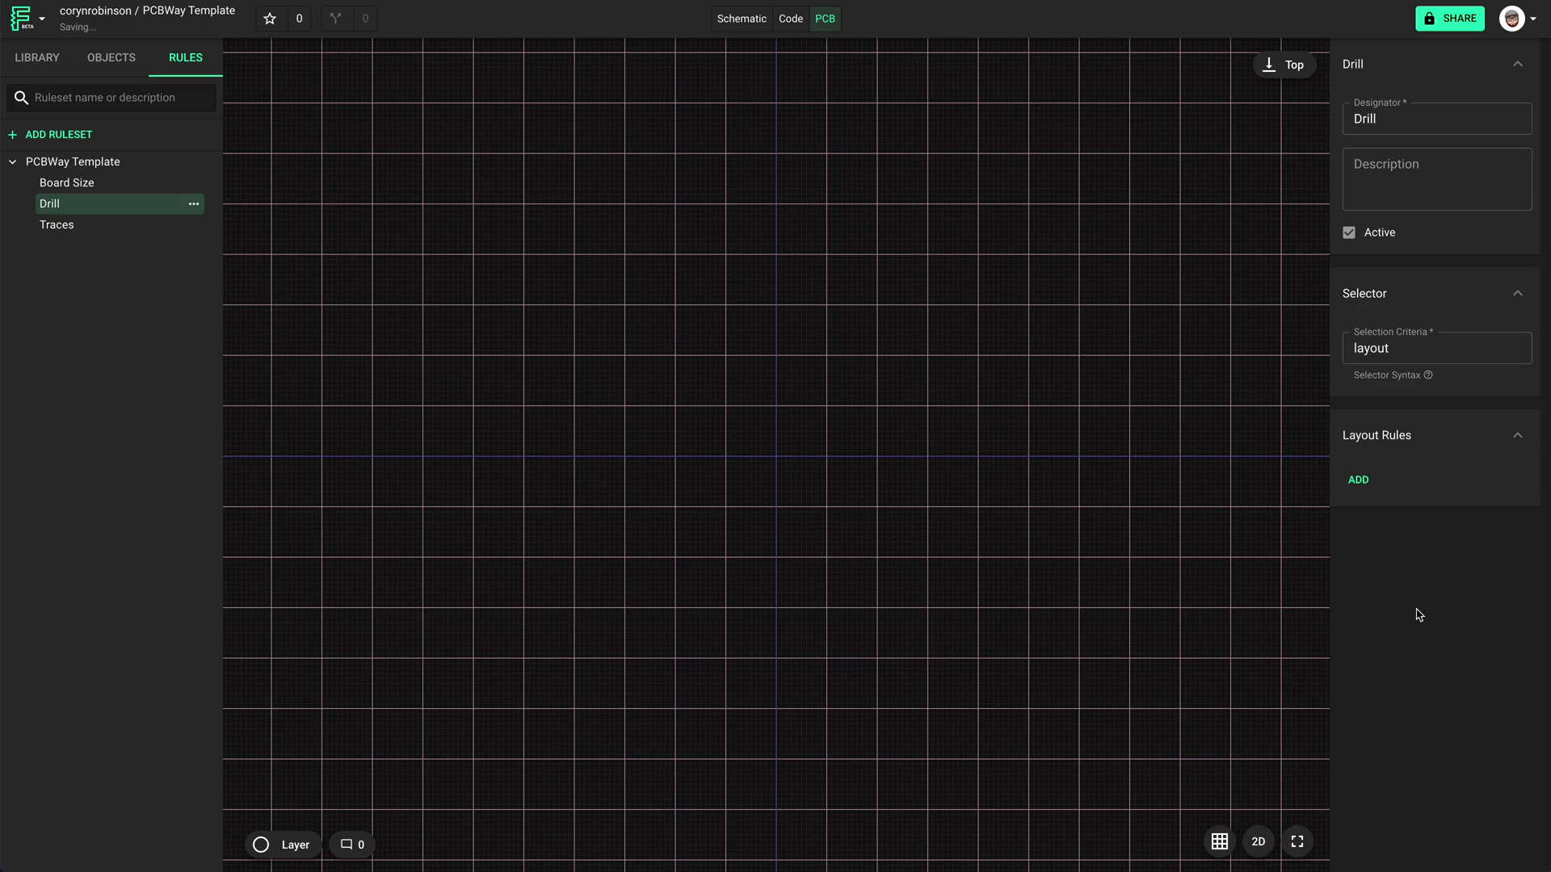
Add the Hole Size Minimum and Hole Size Maximum layout rules to the Drill ruleset.
left_click(1358, 479)
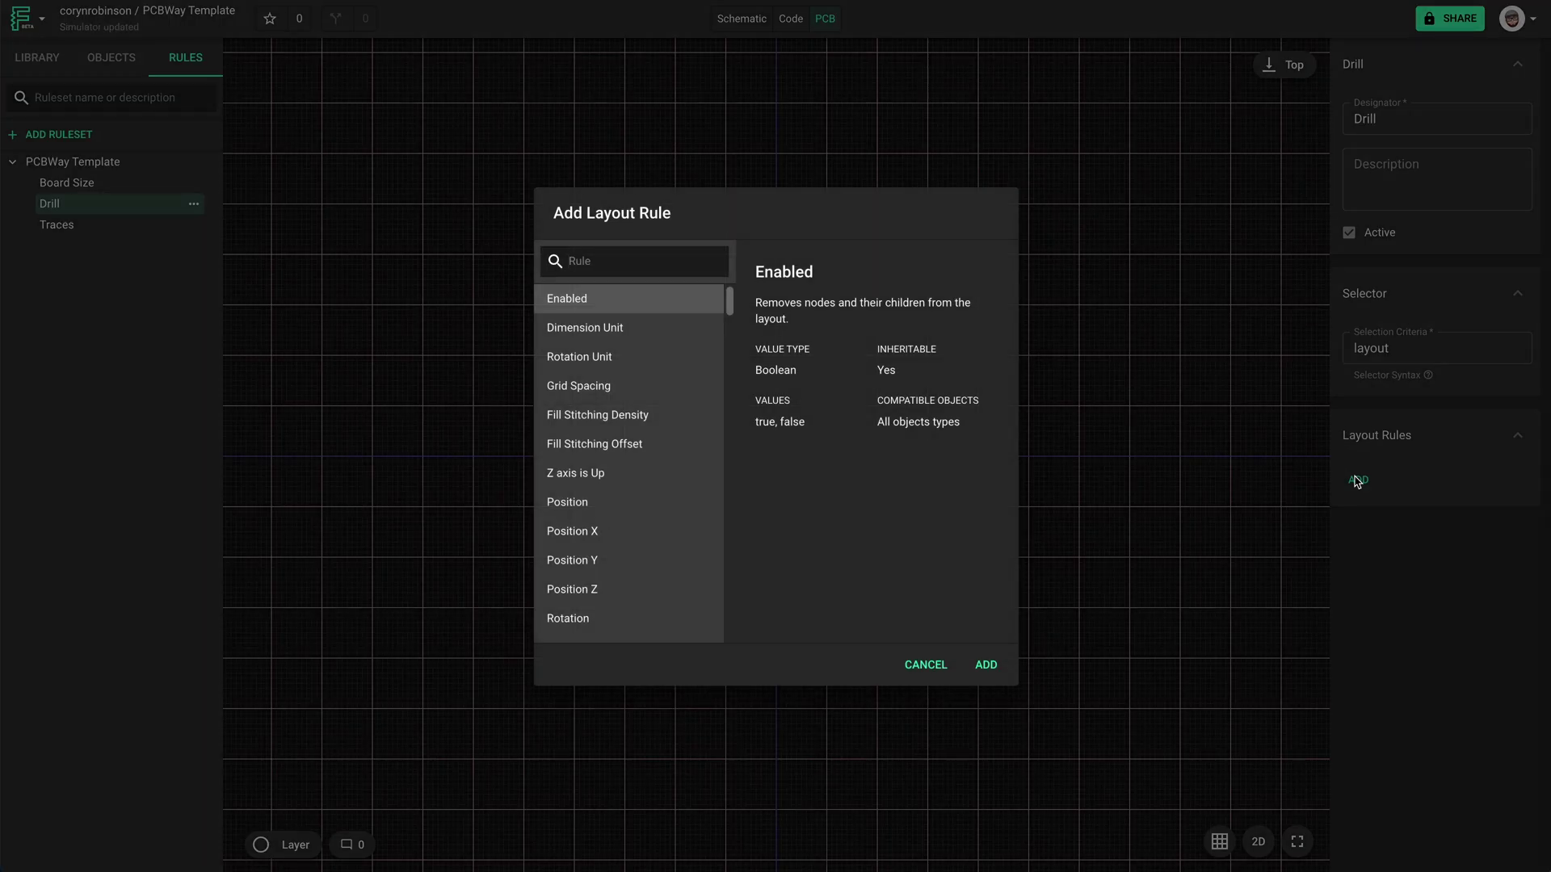
type("hole")
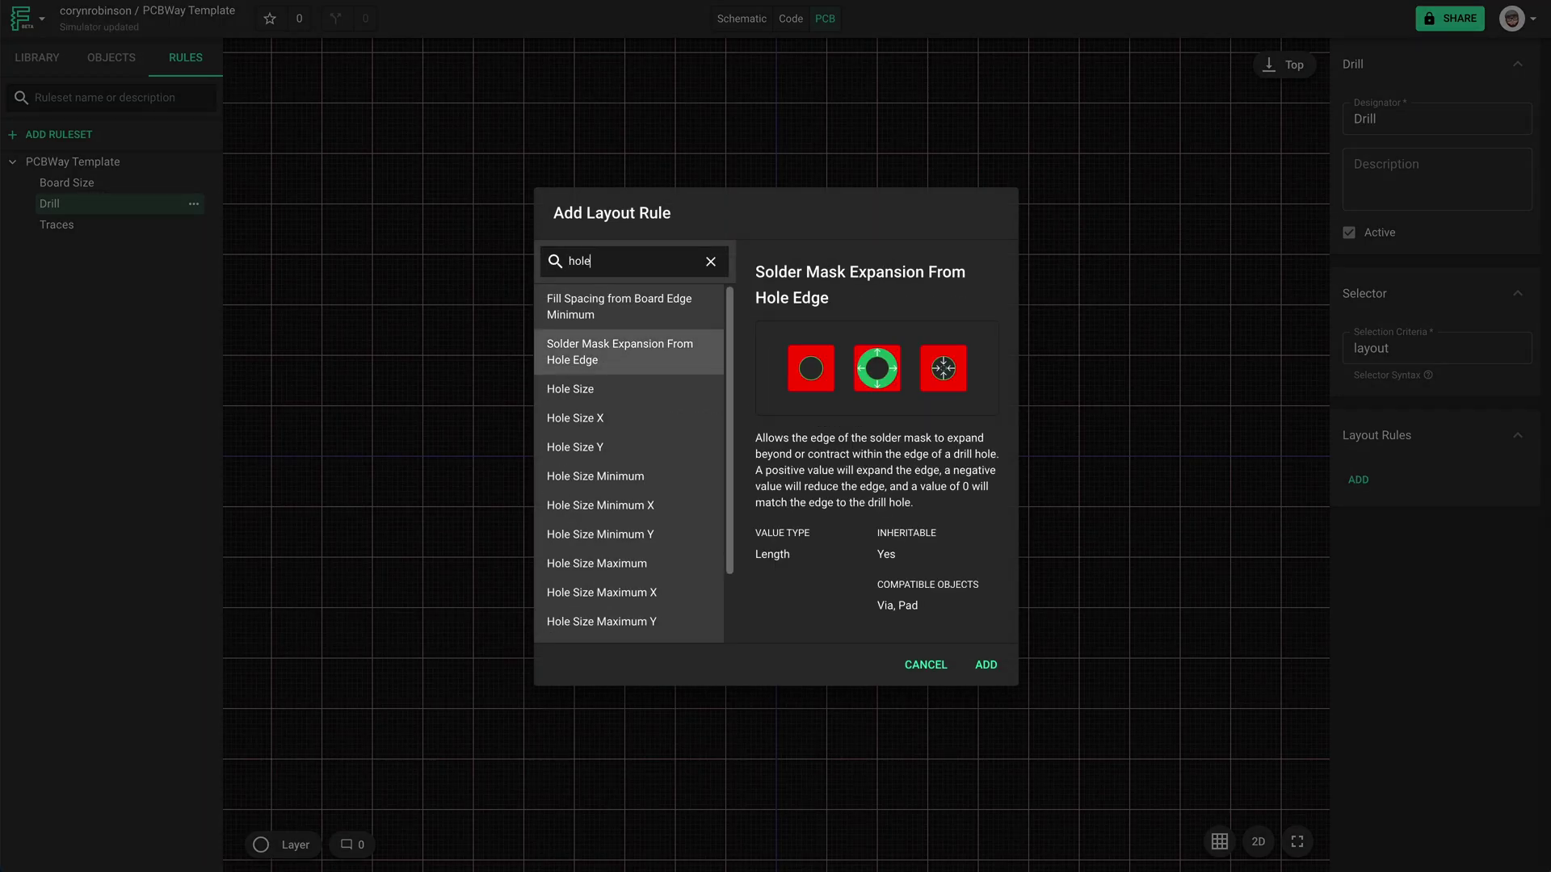
type(" siz")
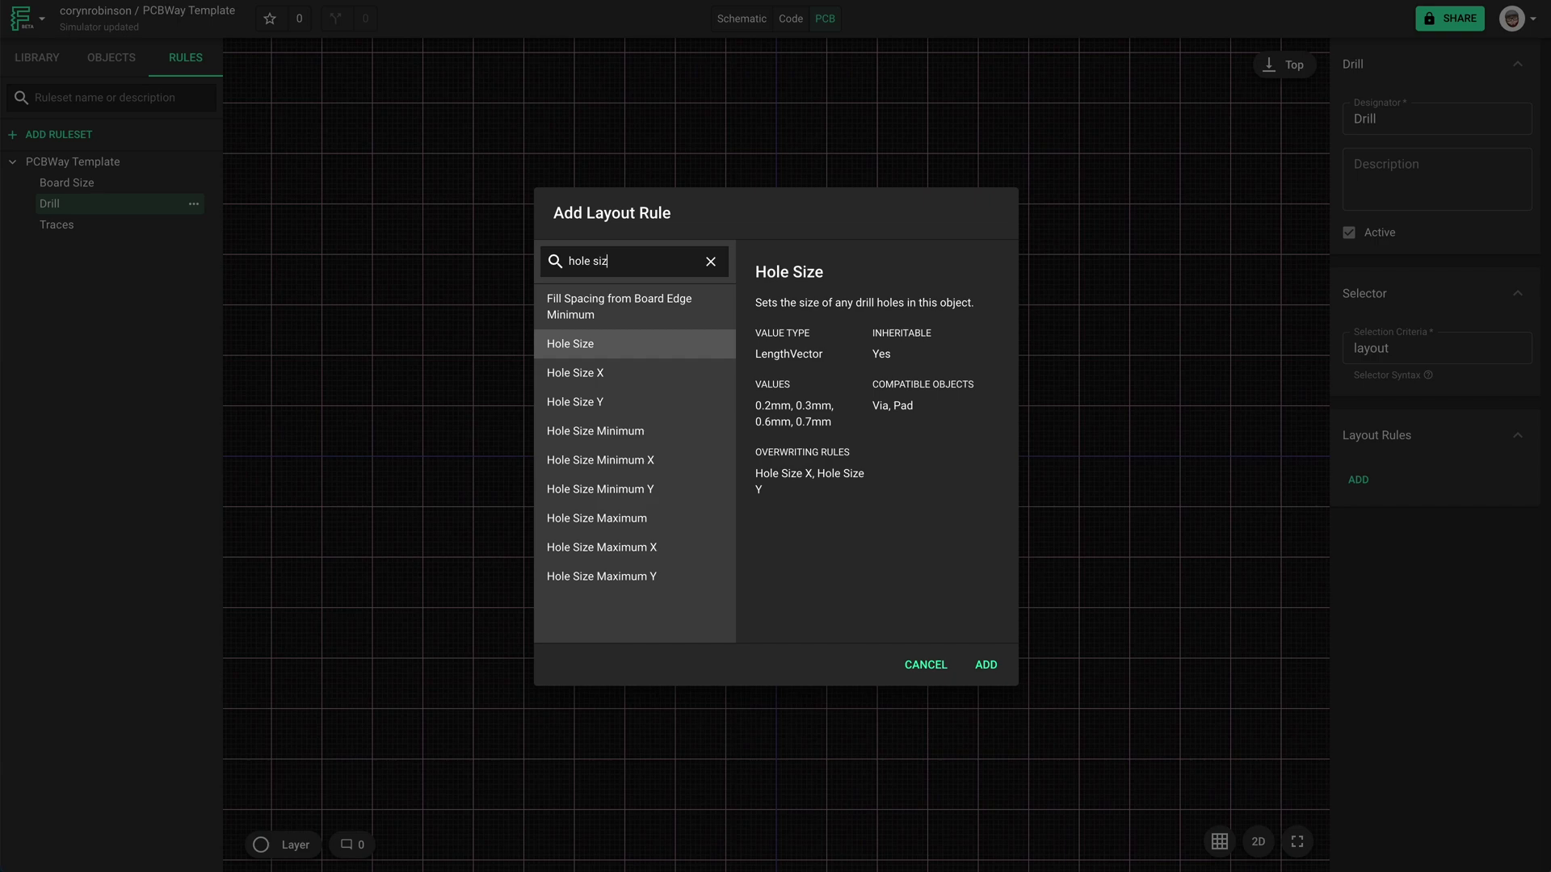
key("Down")
key("Down")
key("Down")
key("Down")
key("Up")
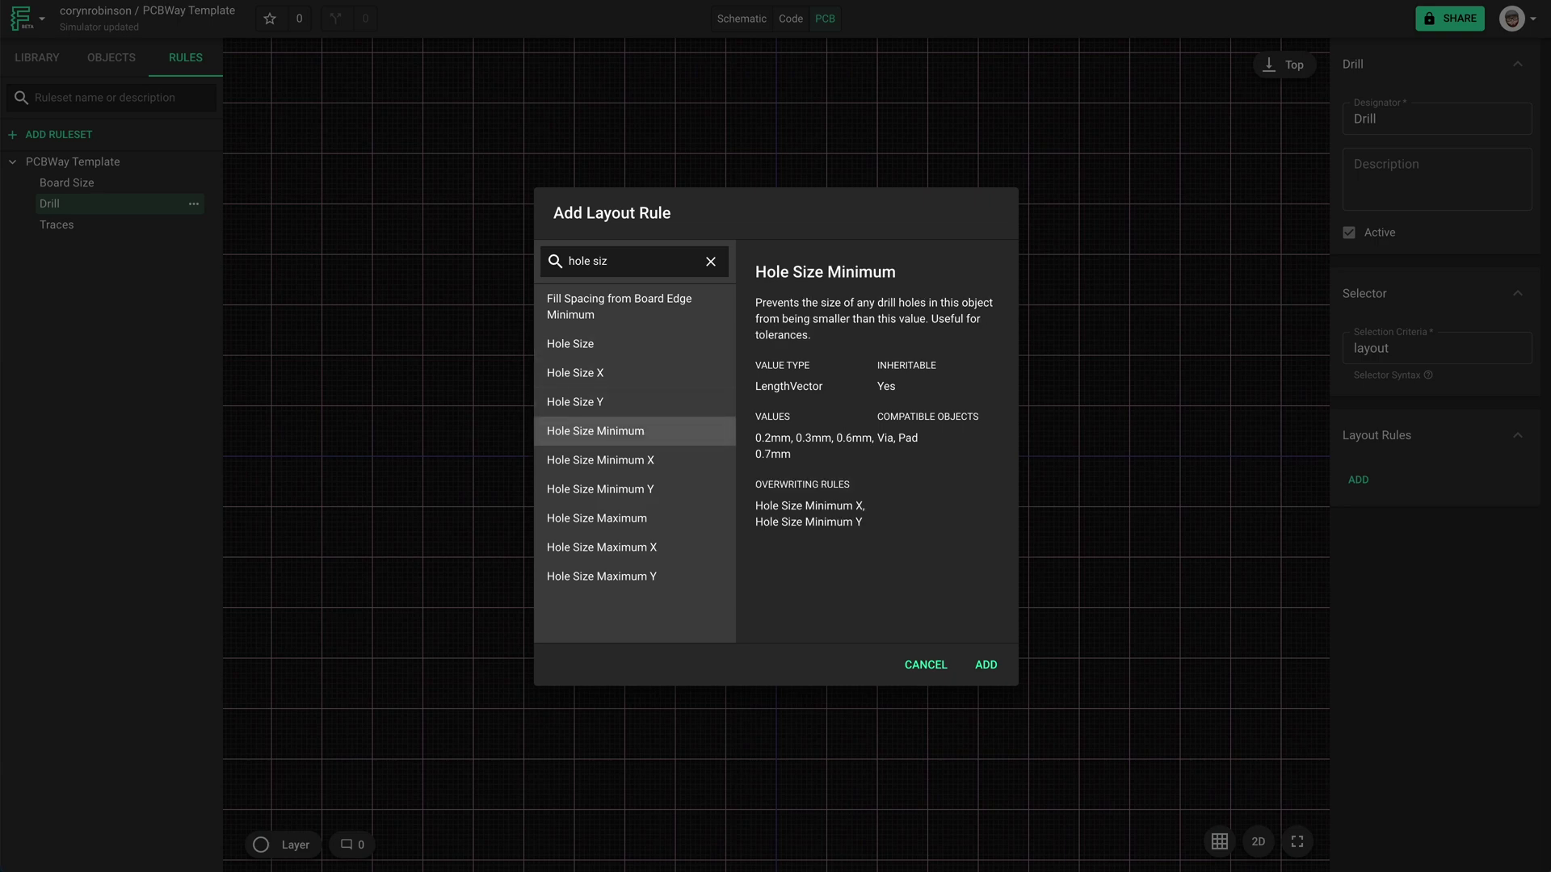
key("Return")
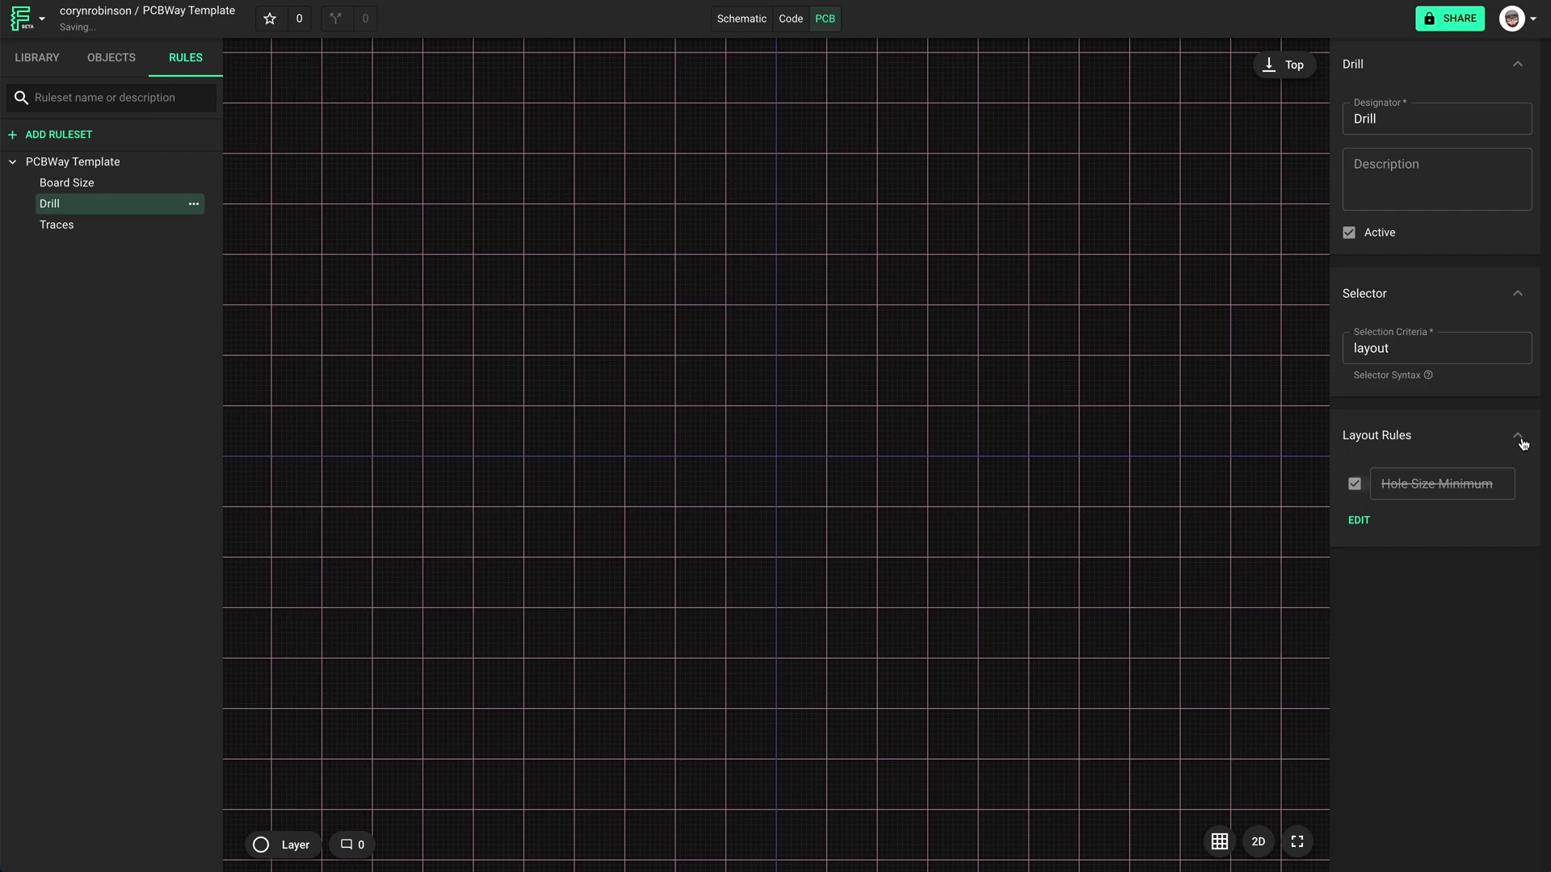
left_click(1358, 507)
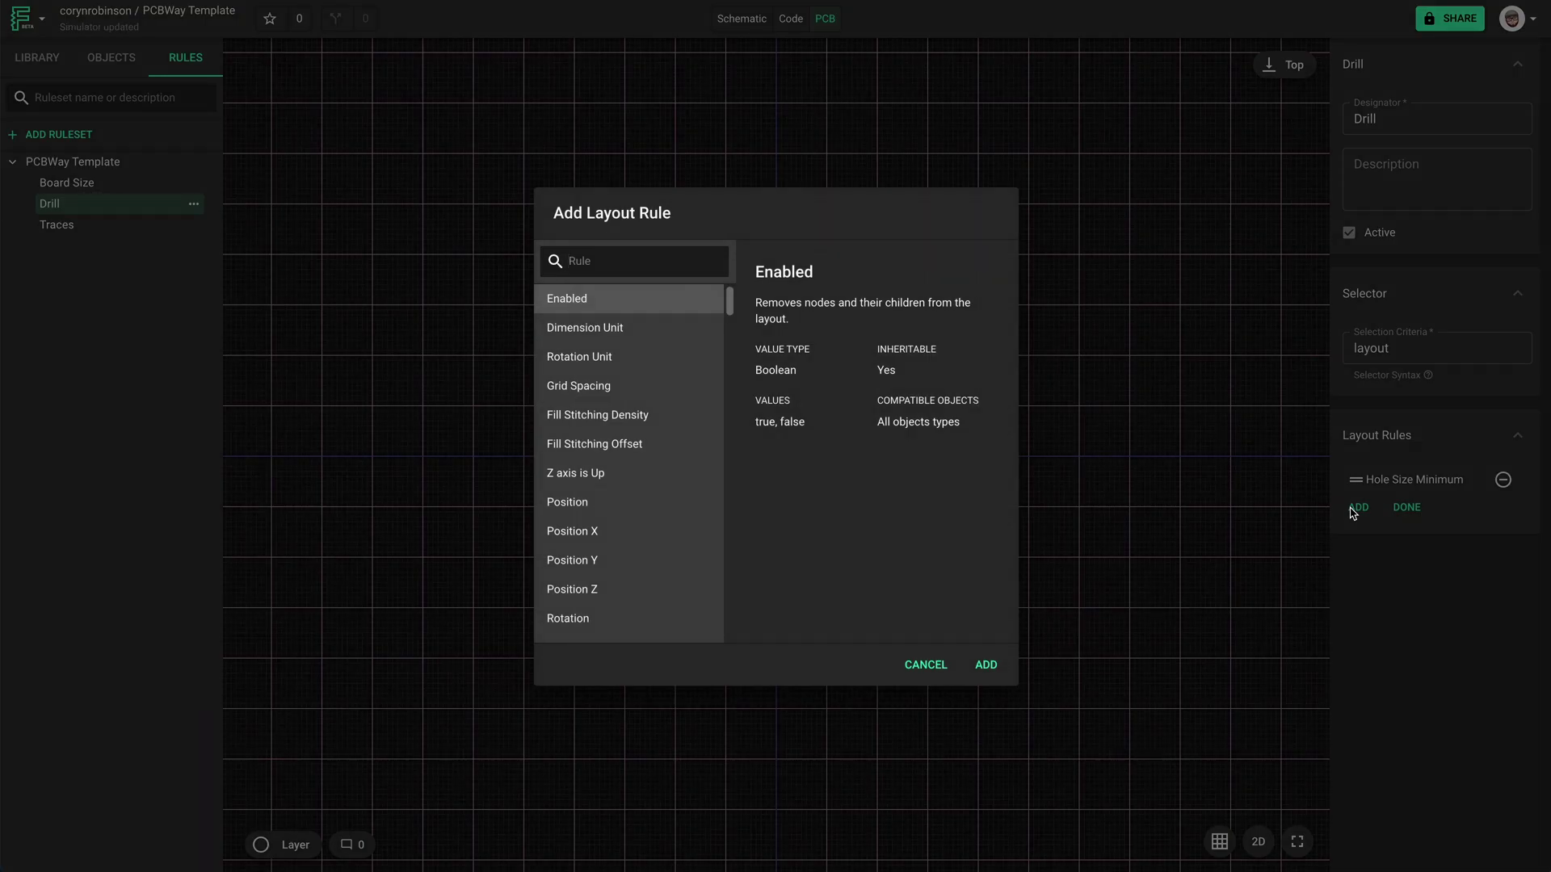
type("hole si")
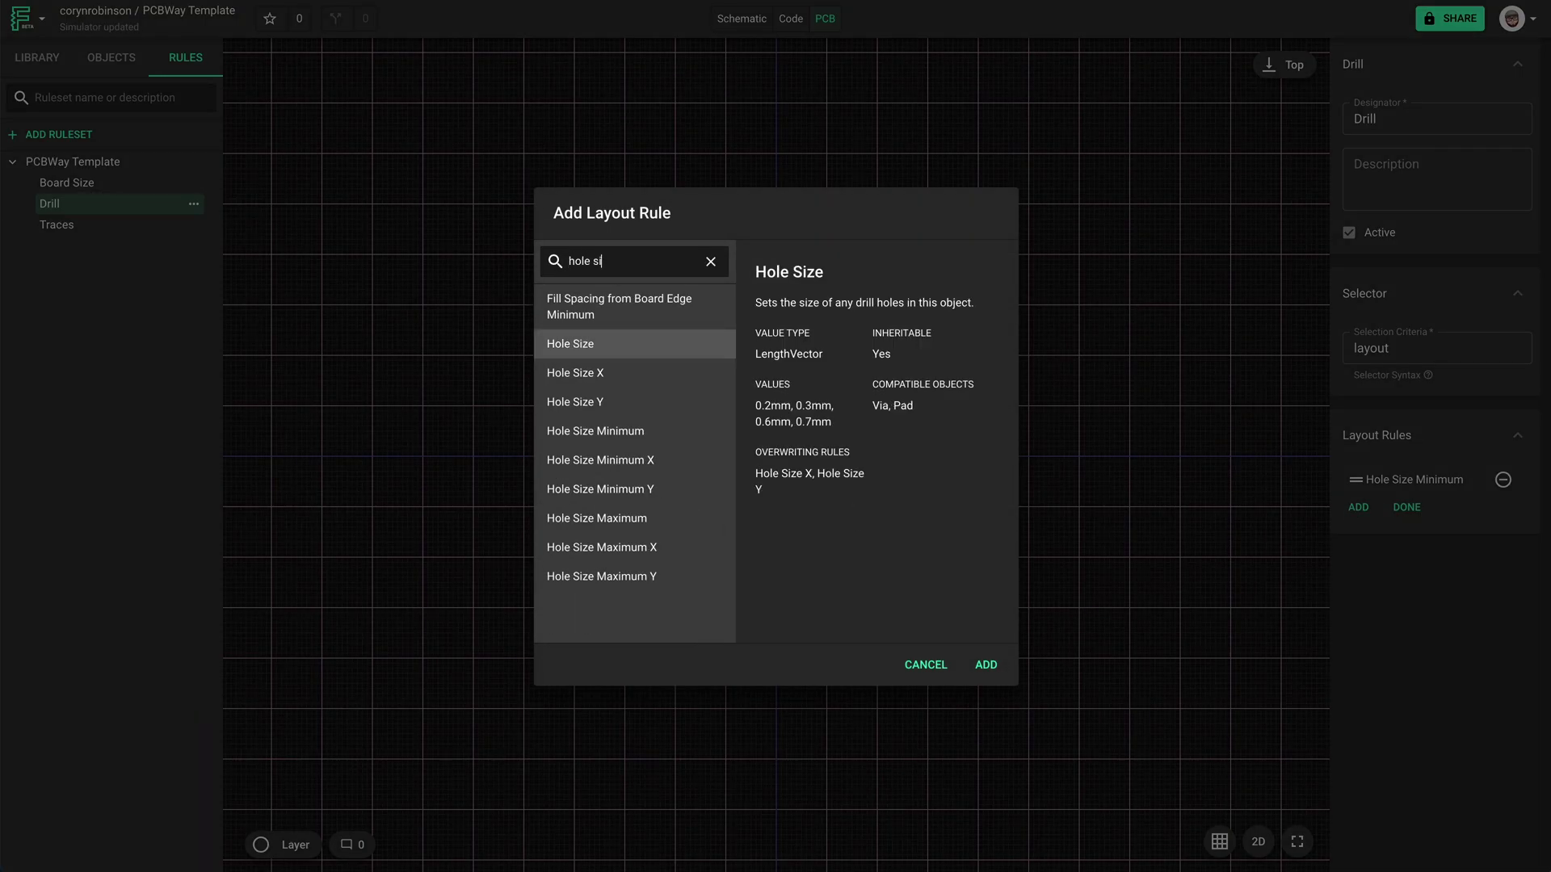
left_click(667, 519)
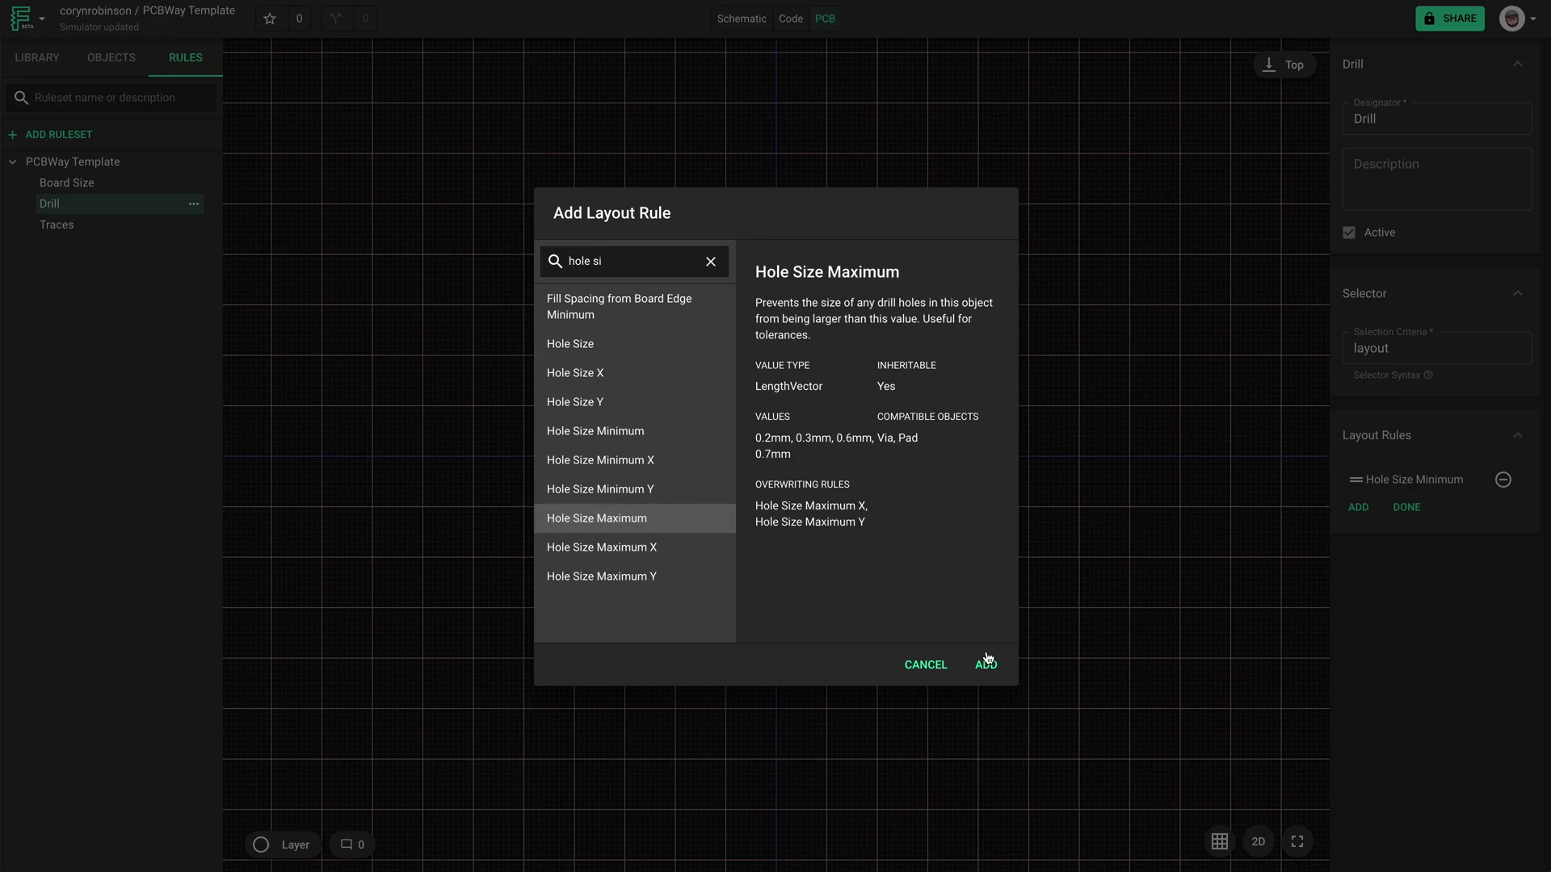
left_click(986, 664)
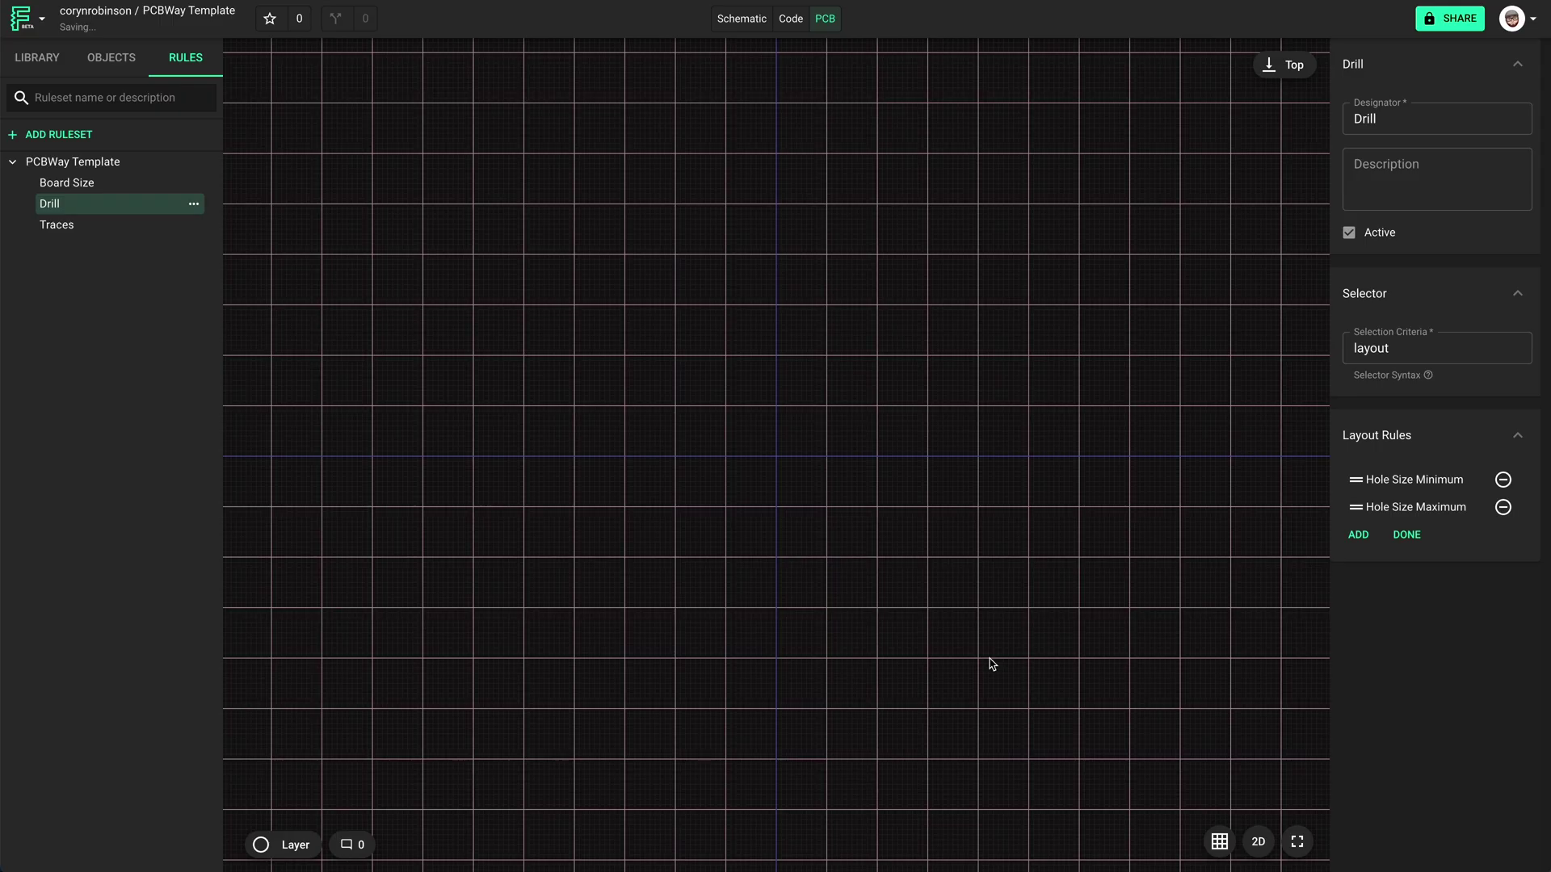
Finish the Drill rules and scroll PCBWay's capabilities table to the 0.2–6.3mm drill size range.
left_click(1416, 545)
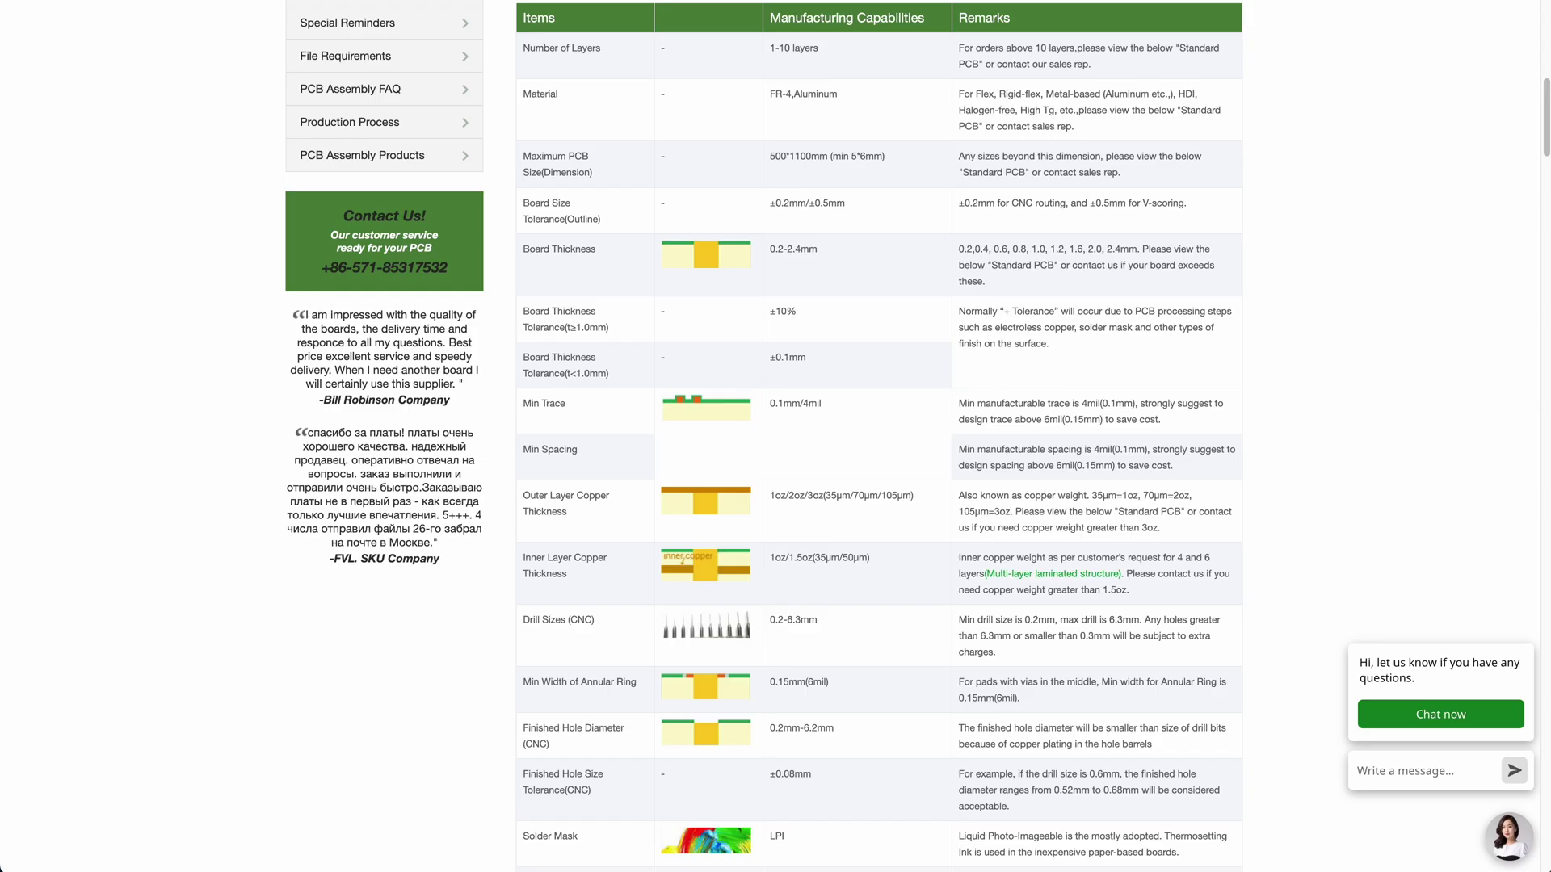
scroll(991, 399, "down", 3)
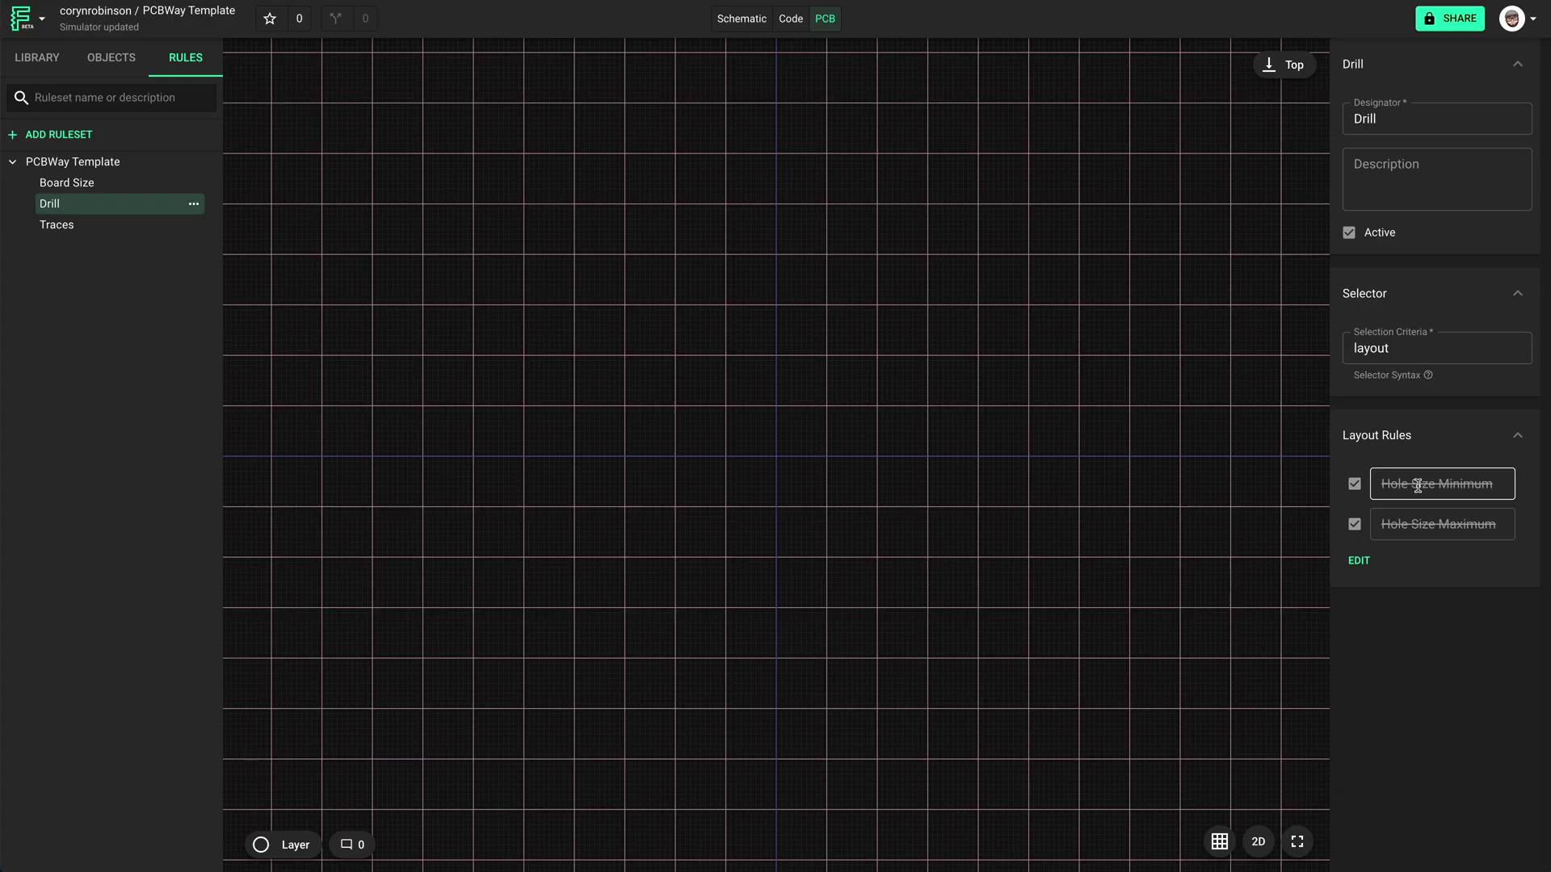
Set Hole Size Minimum to 0.3mm and Hole Size Maximum to 6.3mm.
left_click(1417, 485)
left_click(1458, 554)
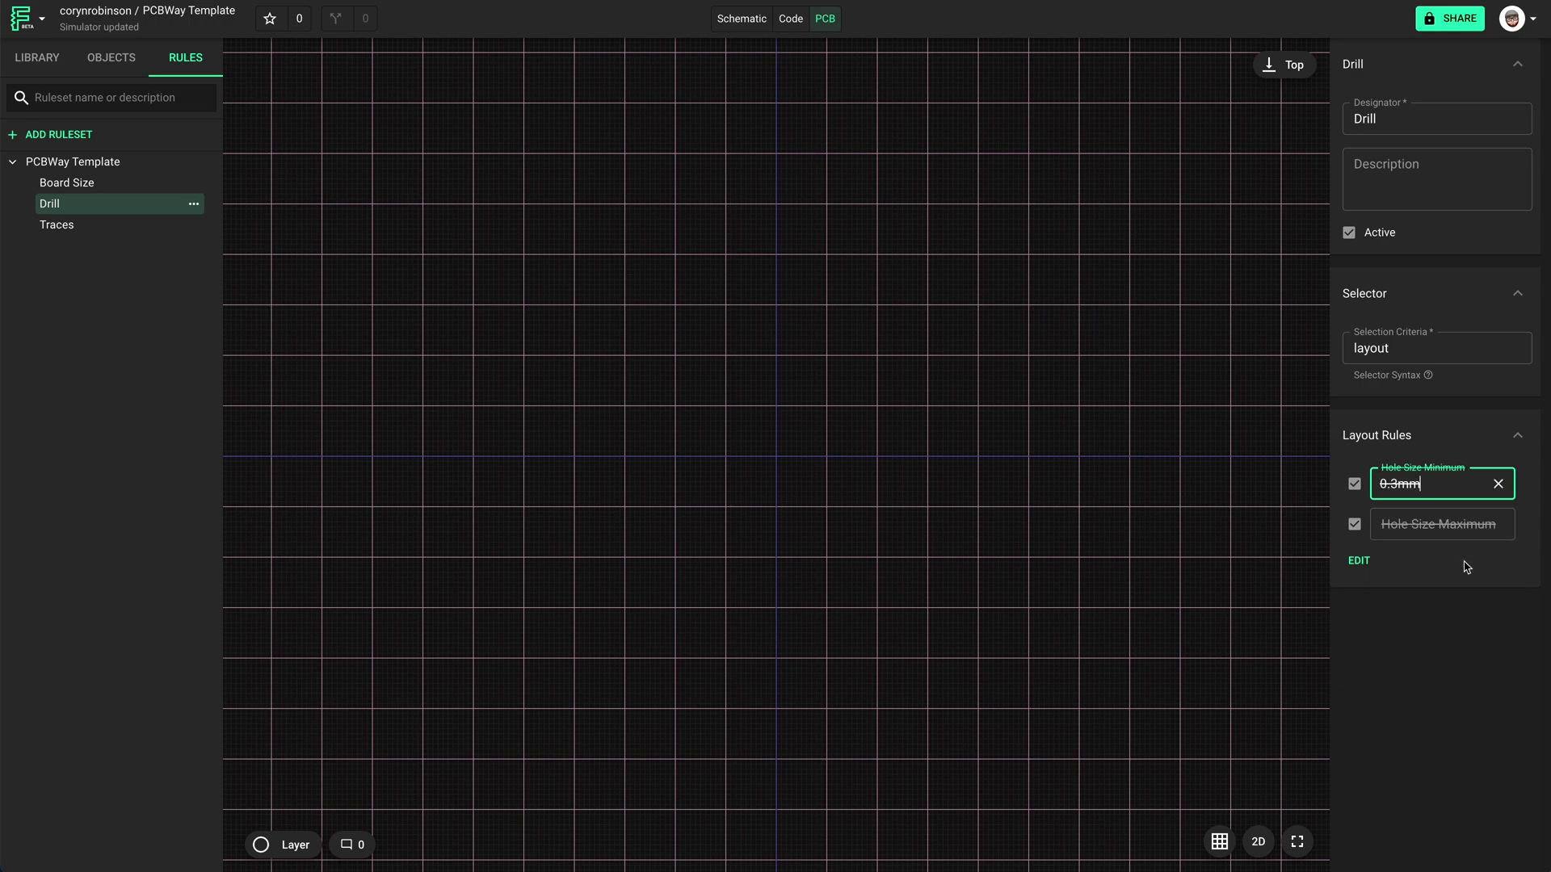
left_click(1455, 529)
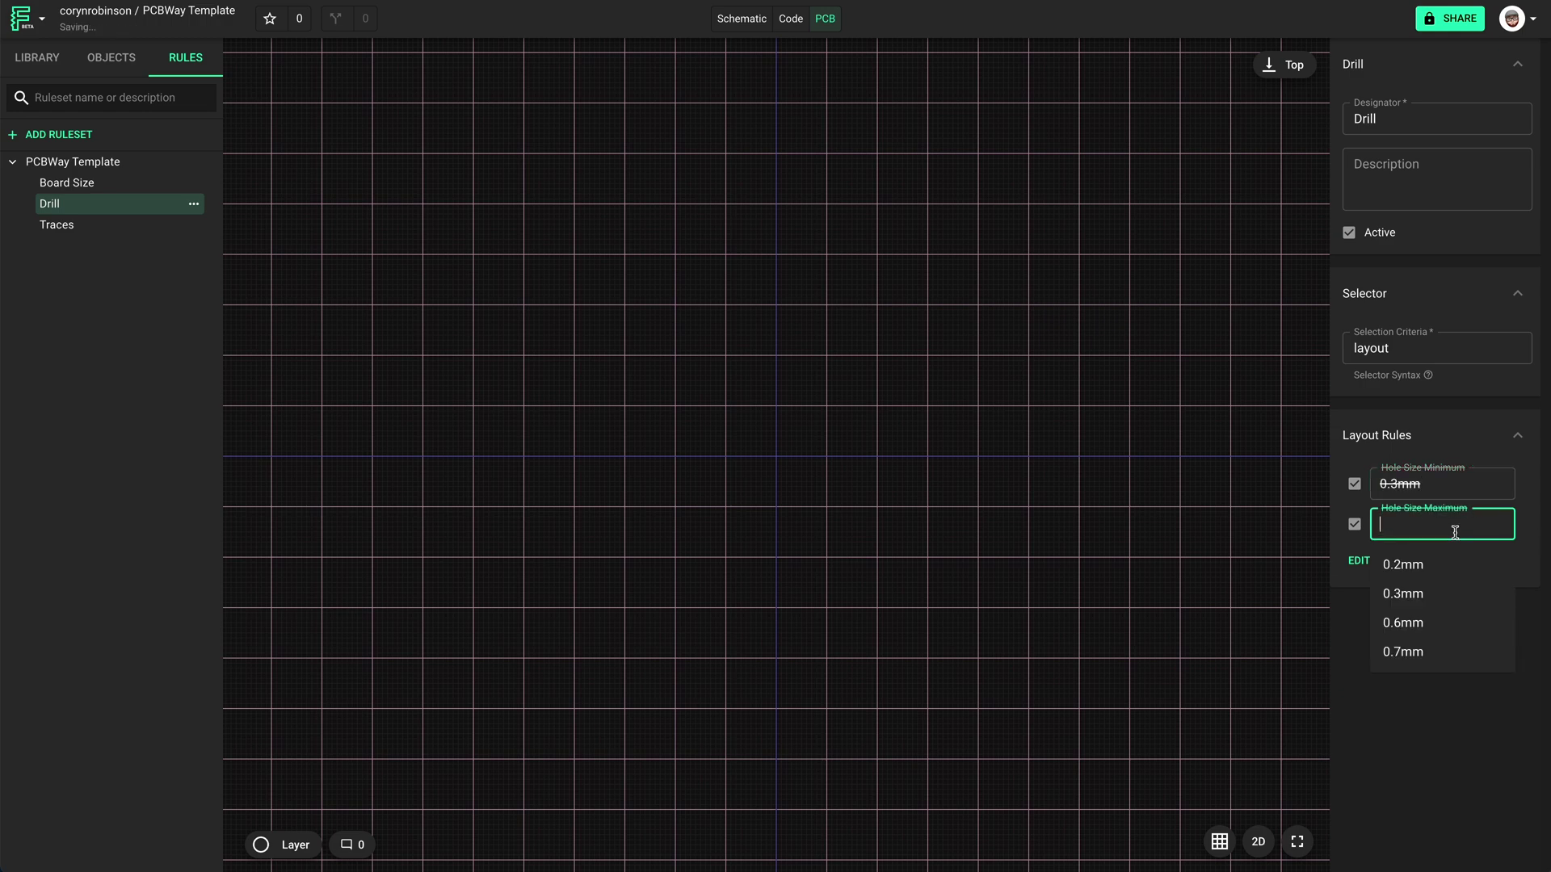
type("6.3mm")
left_click(1466, 587)
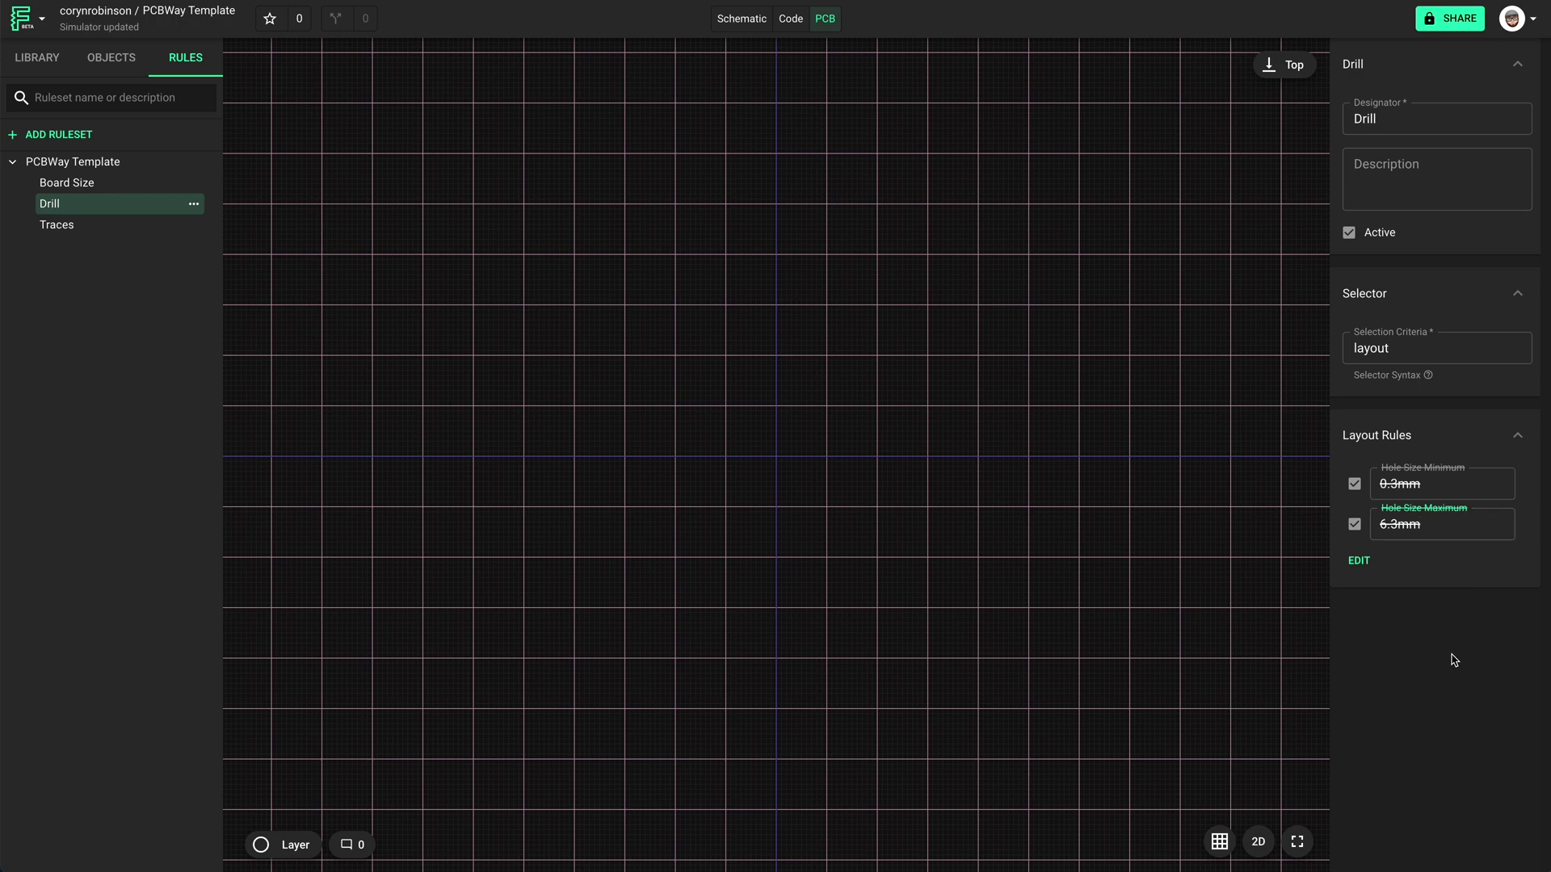
Create a Text Size ruleset targeting text with a Font Size Minimum rule.
left_click(45, 133)
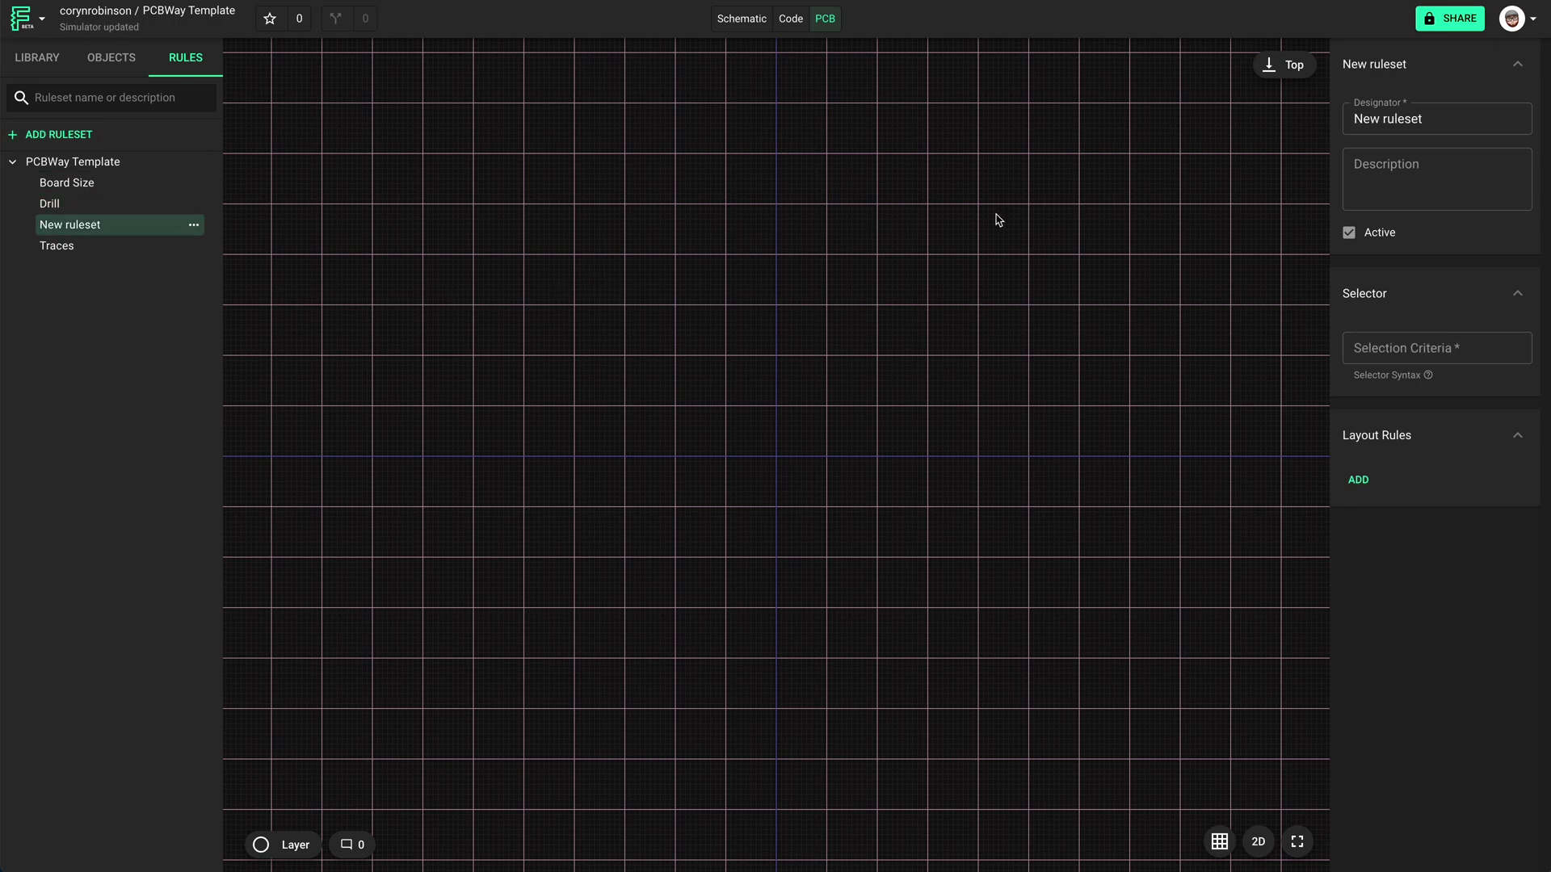
triple_click(1479, 118)
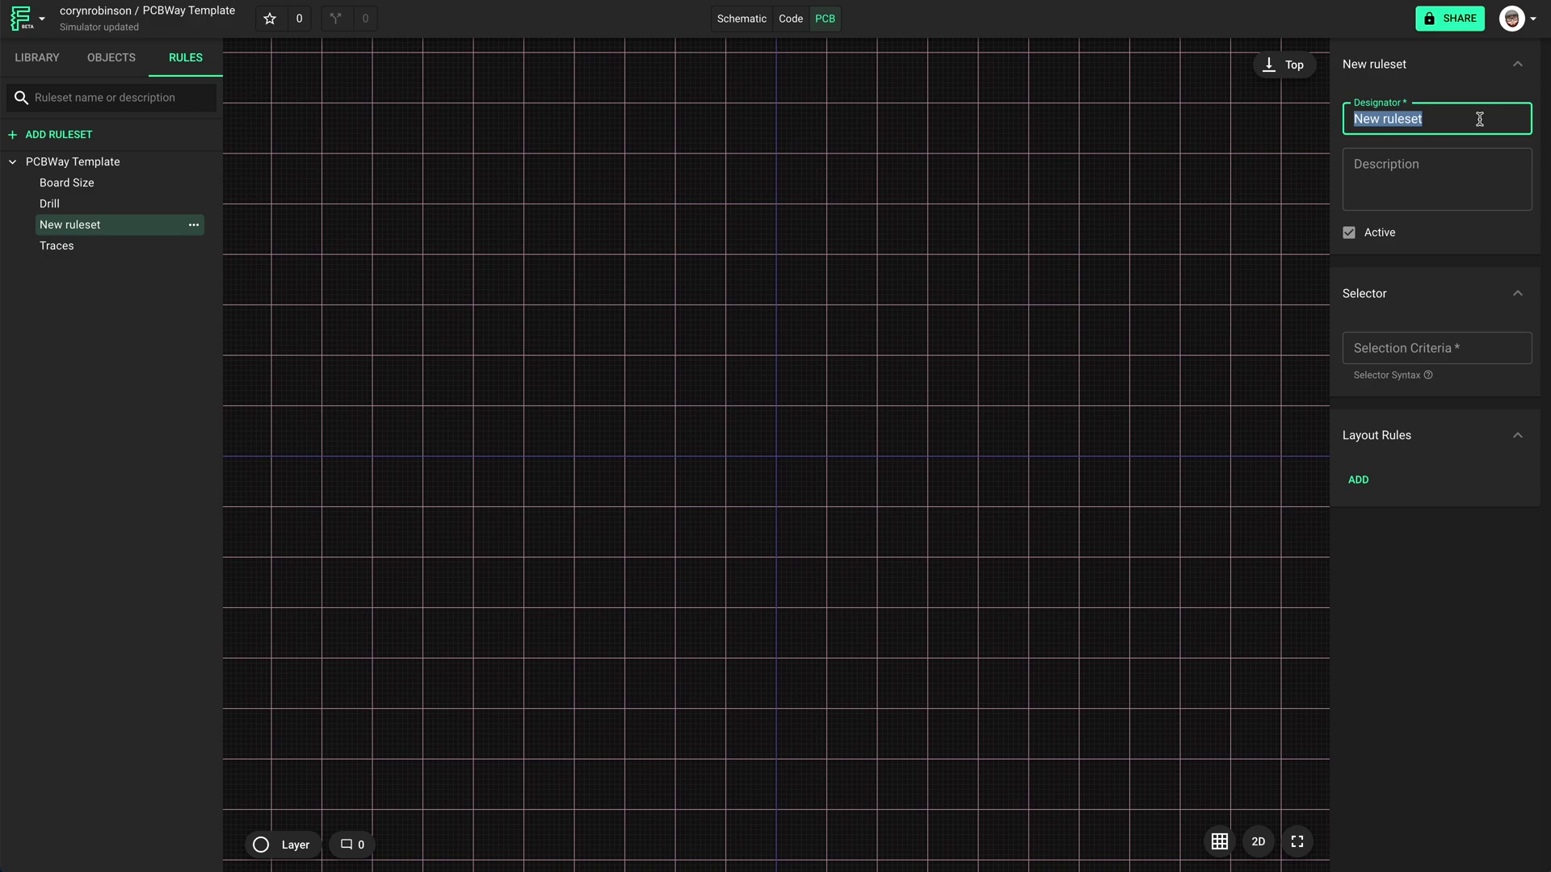
type("Text Size")
left_click(1431, 349)
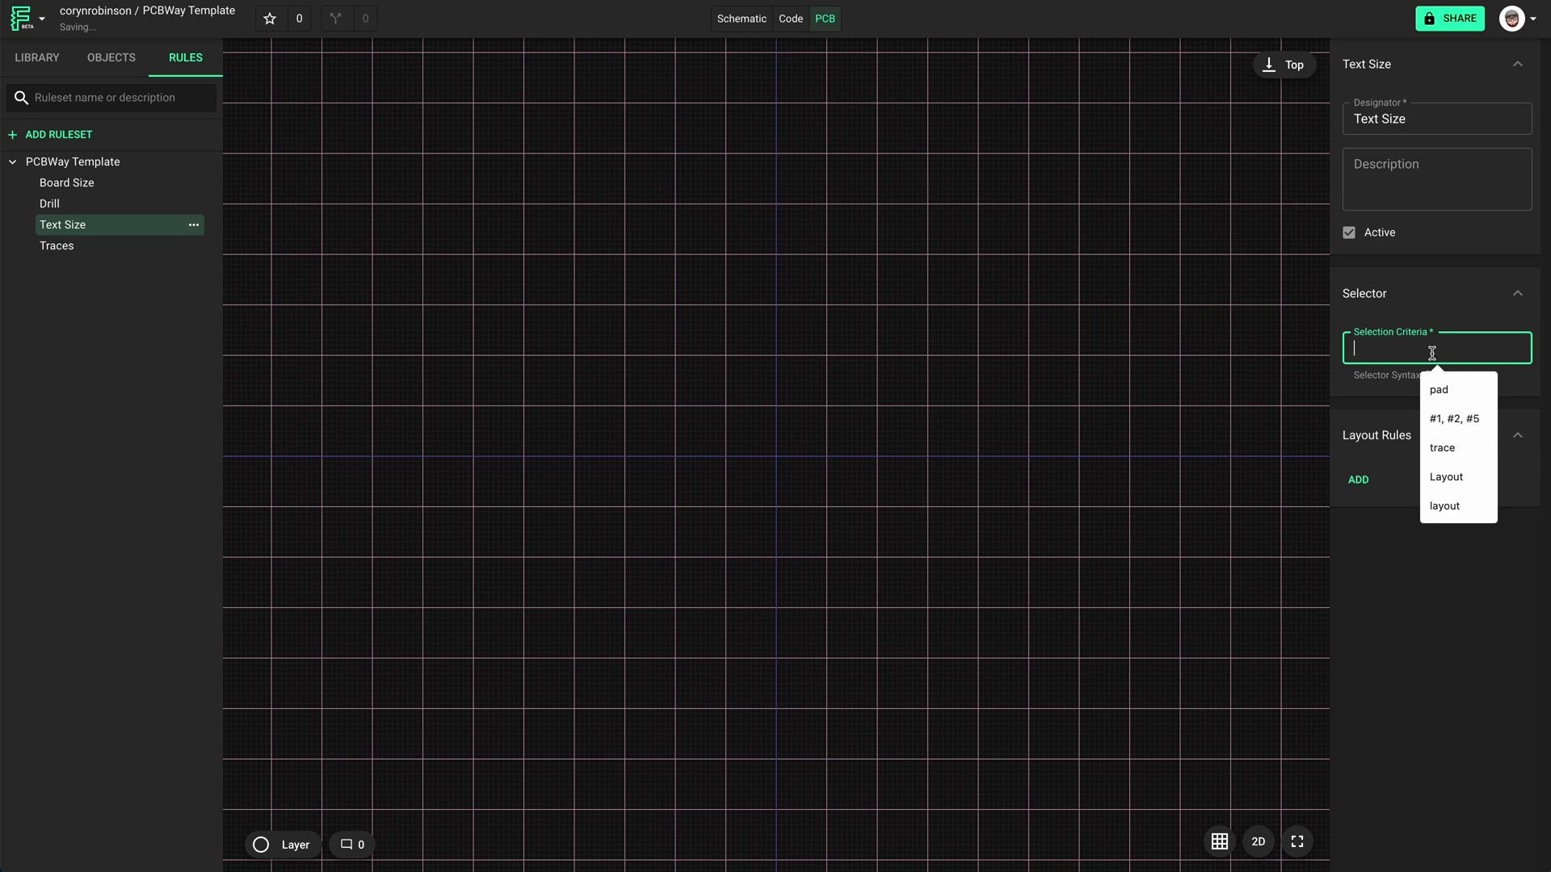
type("text")
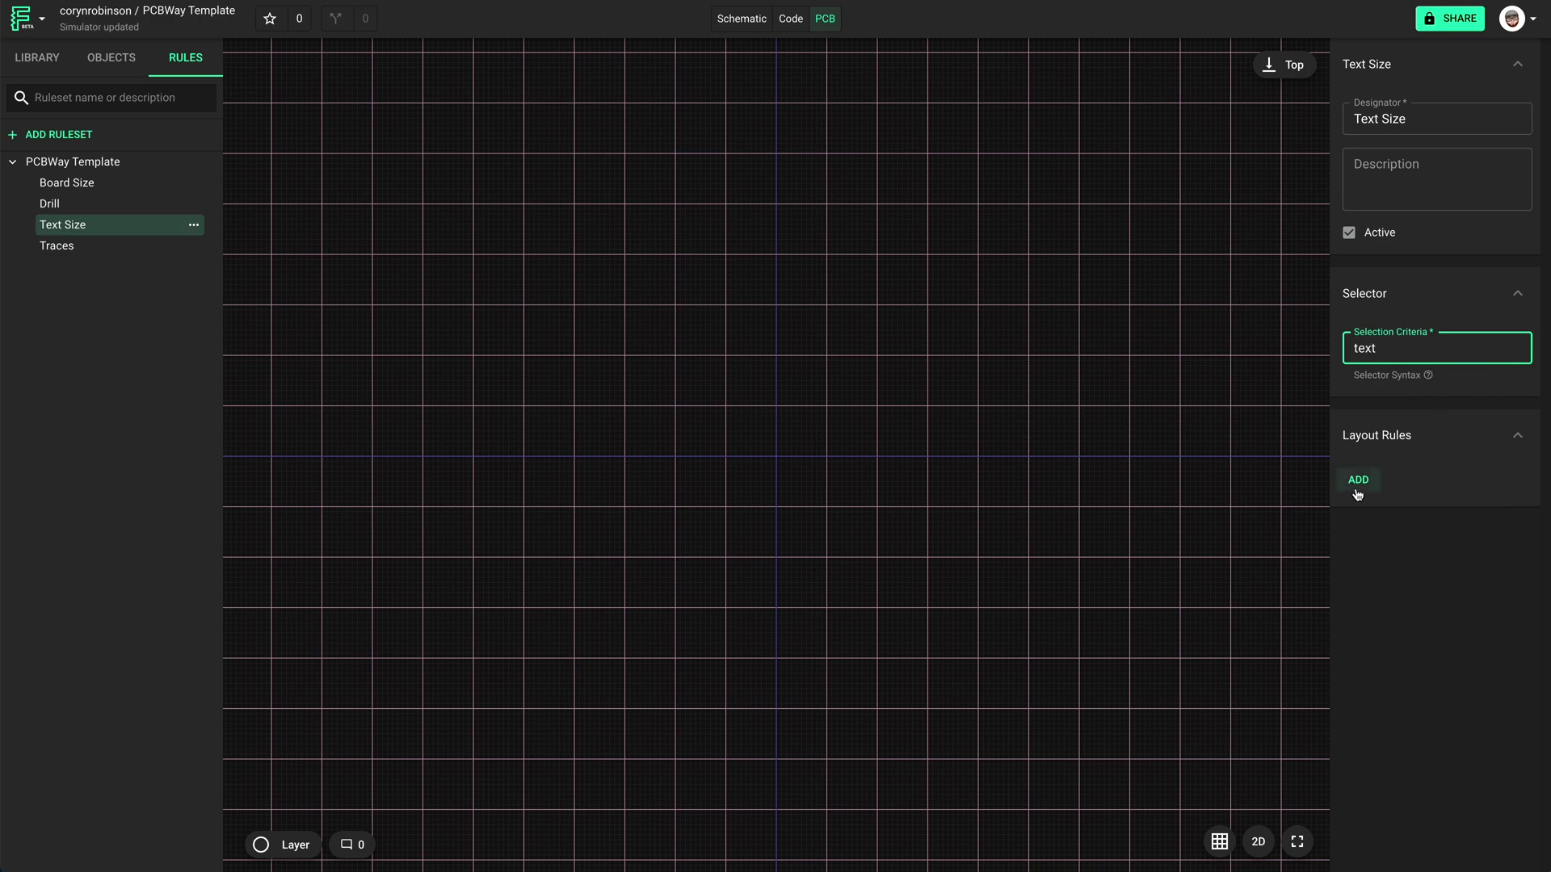
left_click(1357, 482)
type("font")
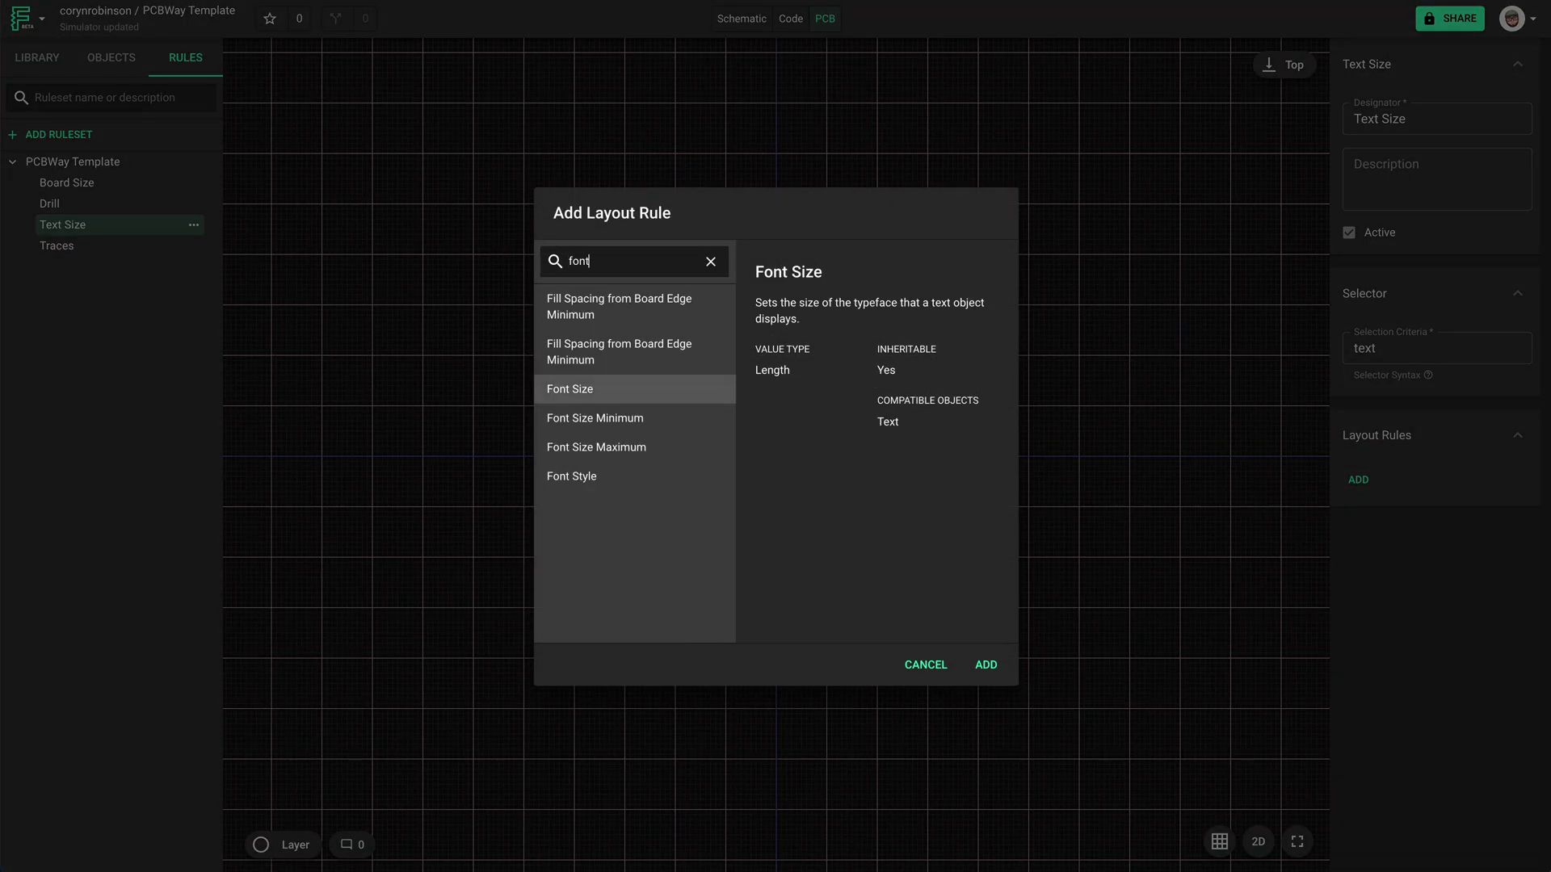
left_click(668, 422)
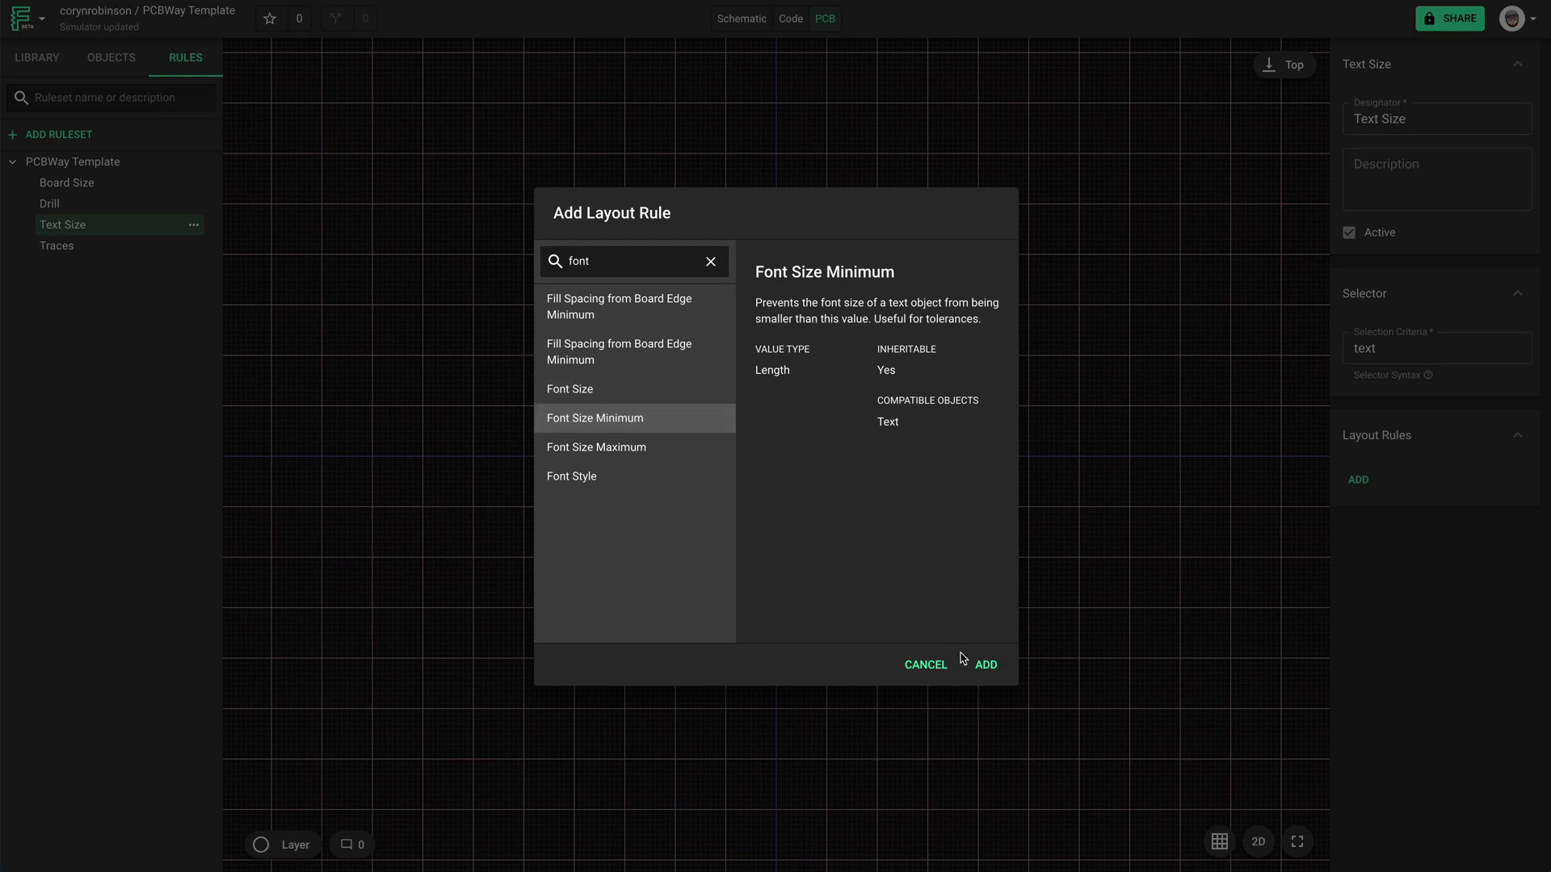
left_click(987, 671)
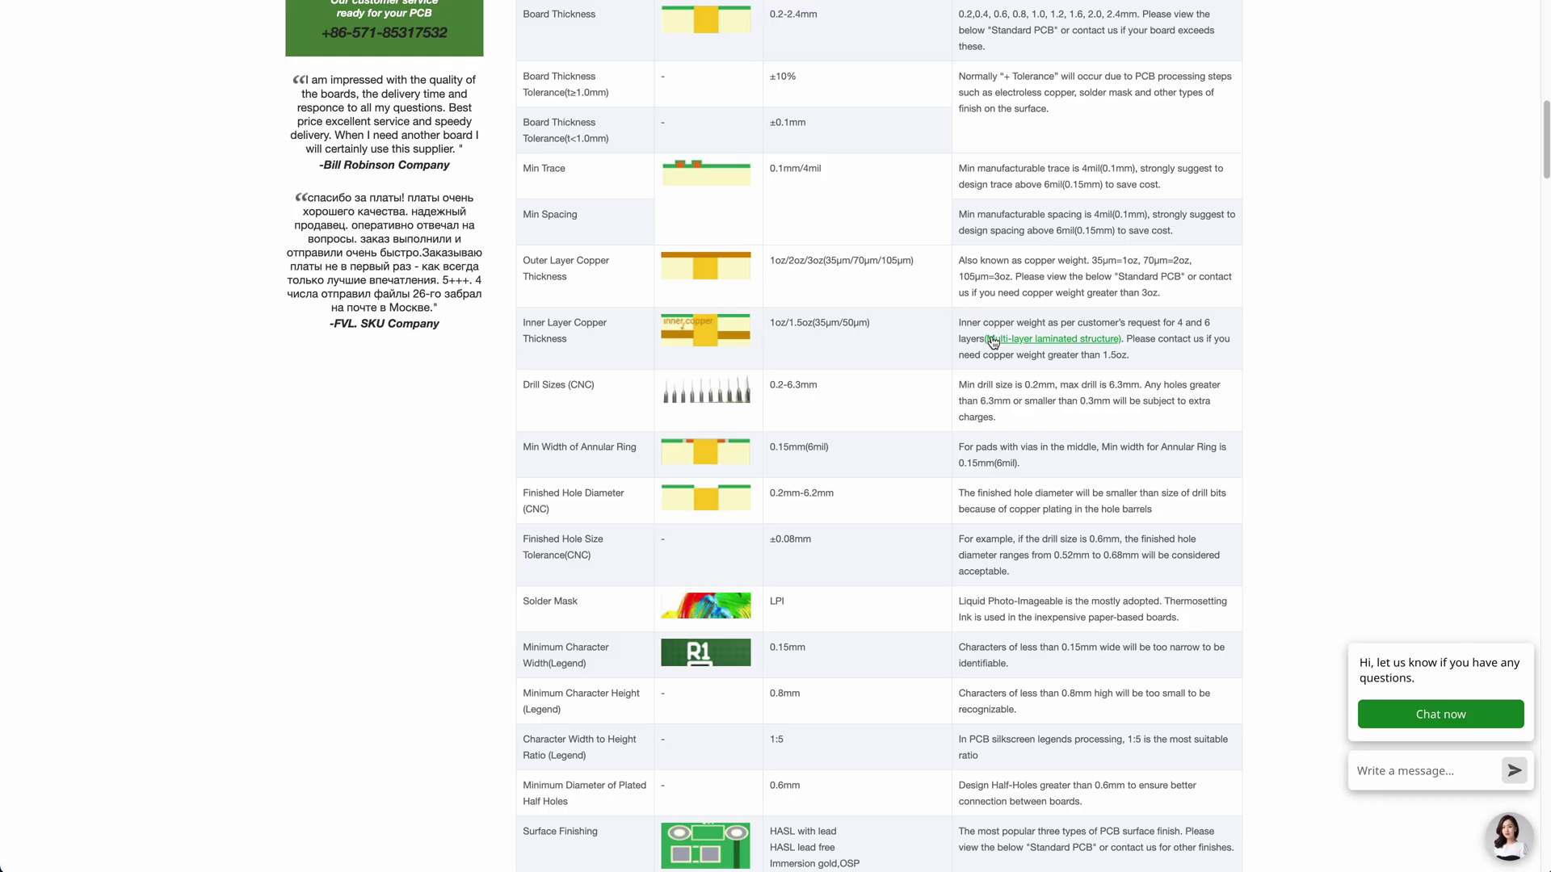
Scroll PCBWay's capabilities table to the legend rows showing 0.8mm minimum character height.
scroll(994, 339, "down", 3)
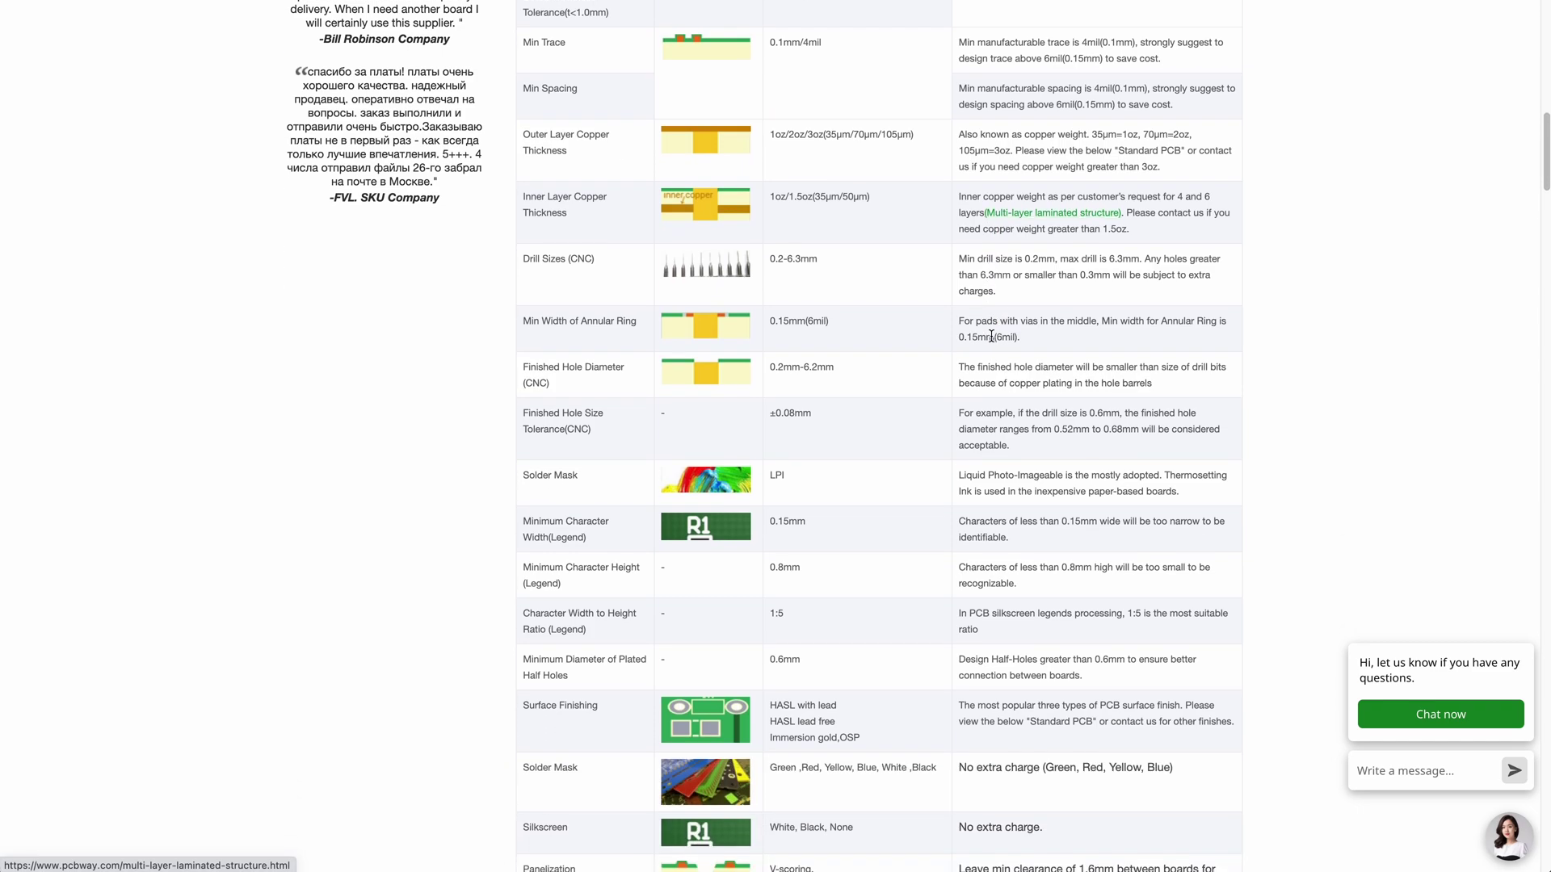
scroll(922, 407, "down", 2)
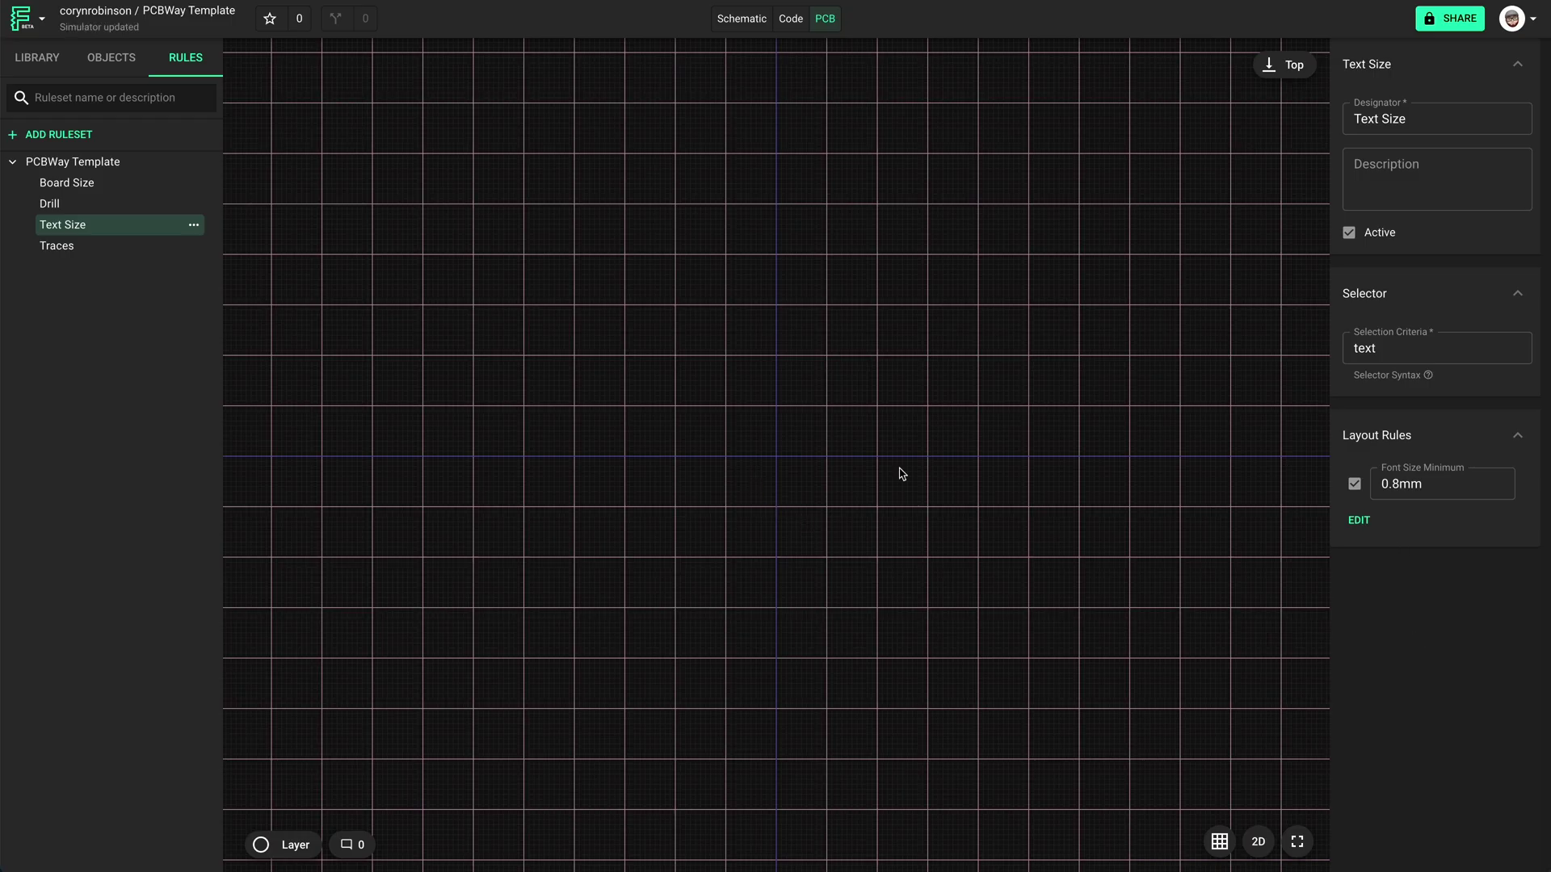
Select the PCBWay Template project and make it a template from the Flux logo menu.
left_click(1192, 476)
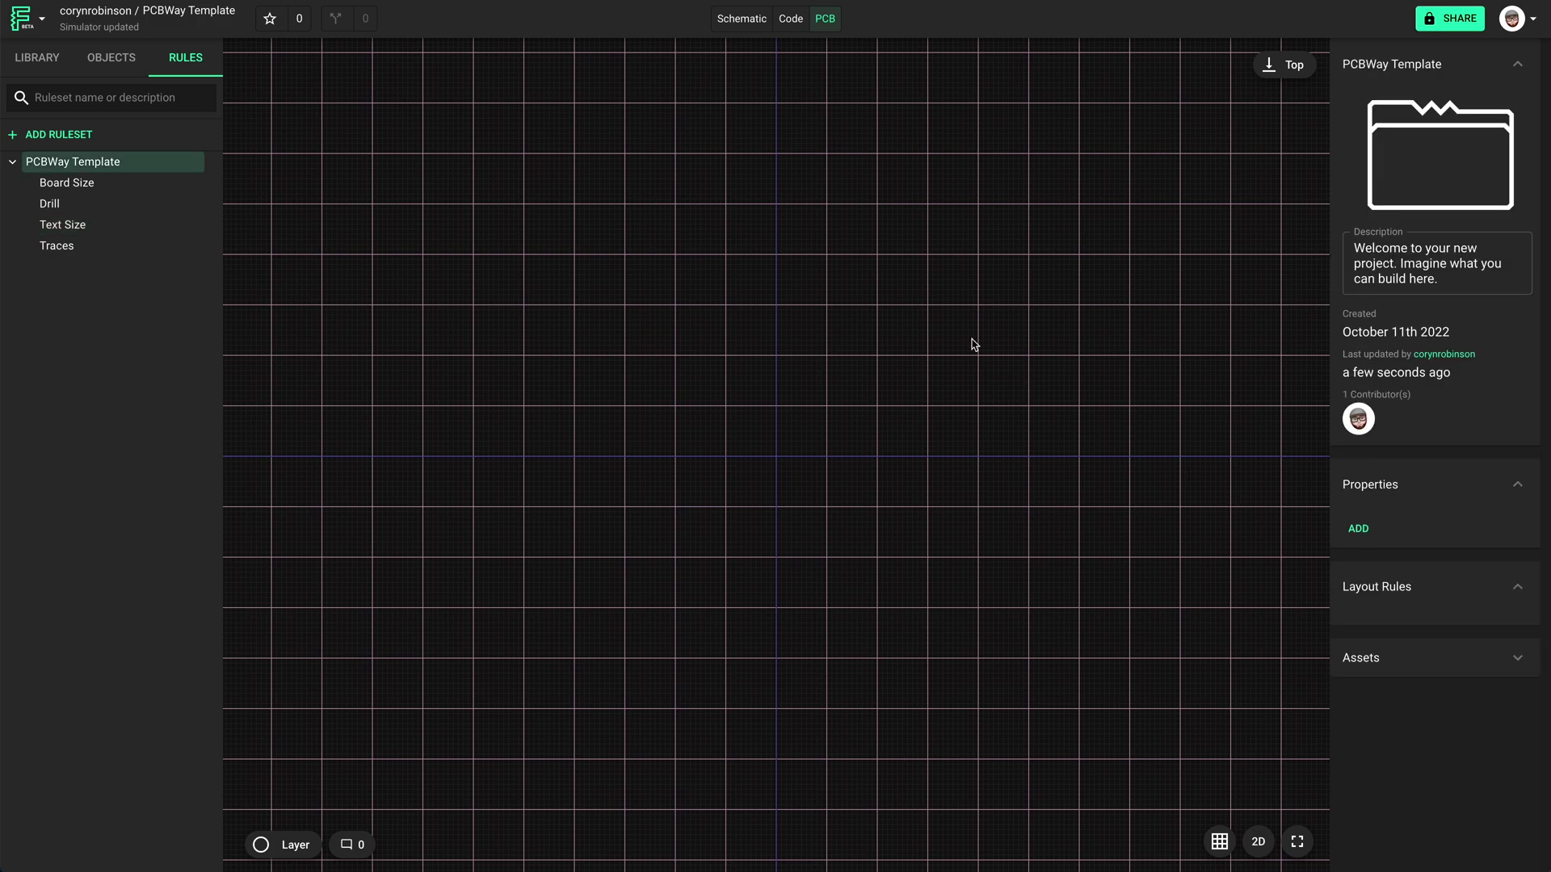
left_click(33, 18)
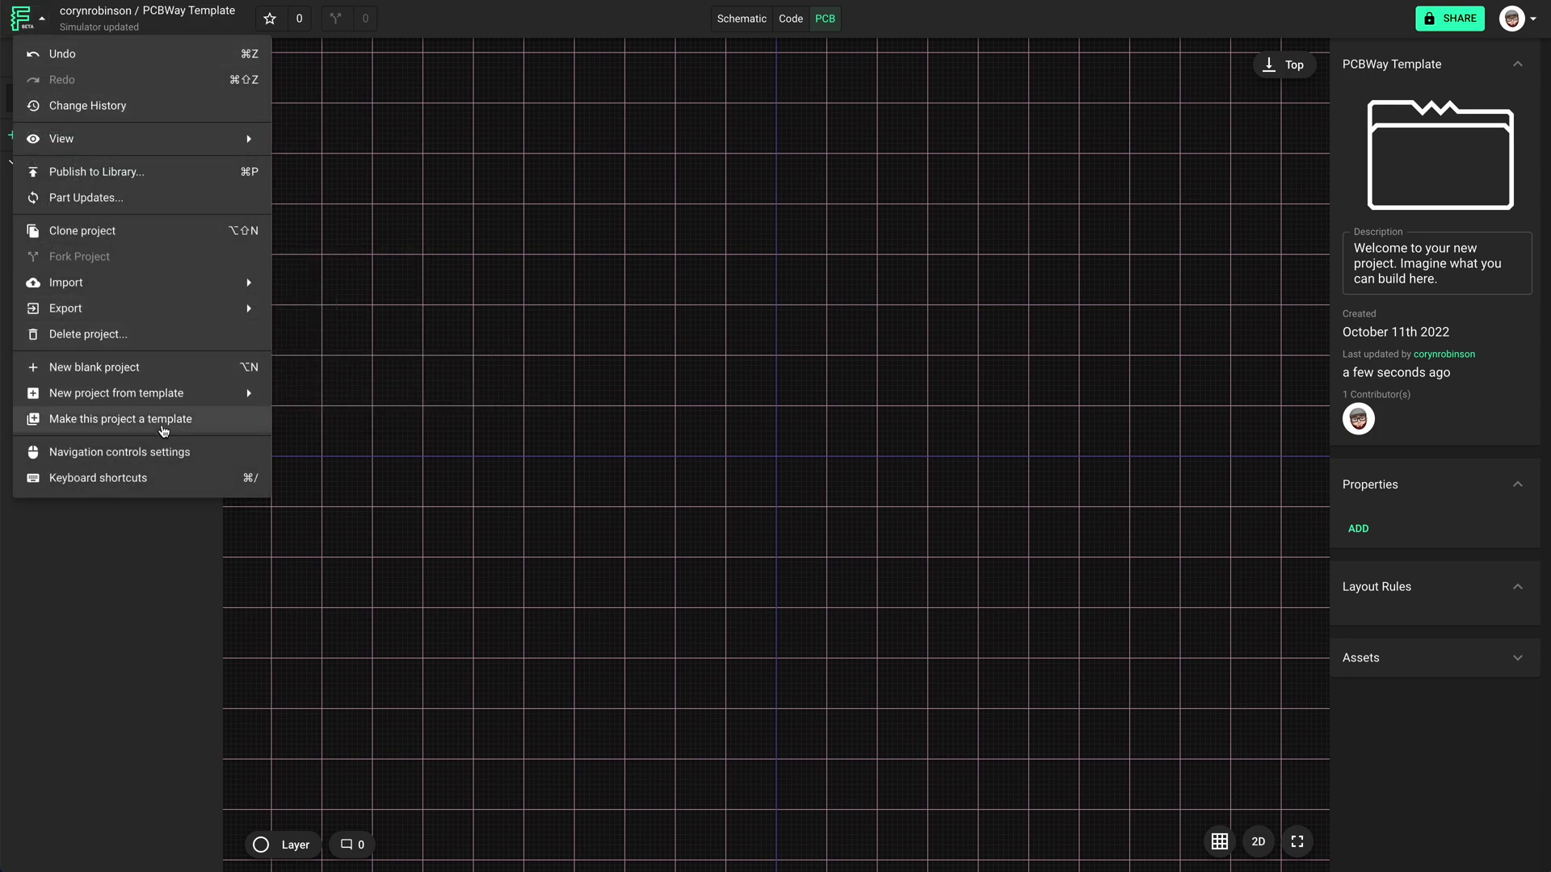
left_click(164, 430)
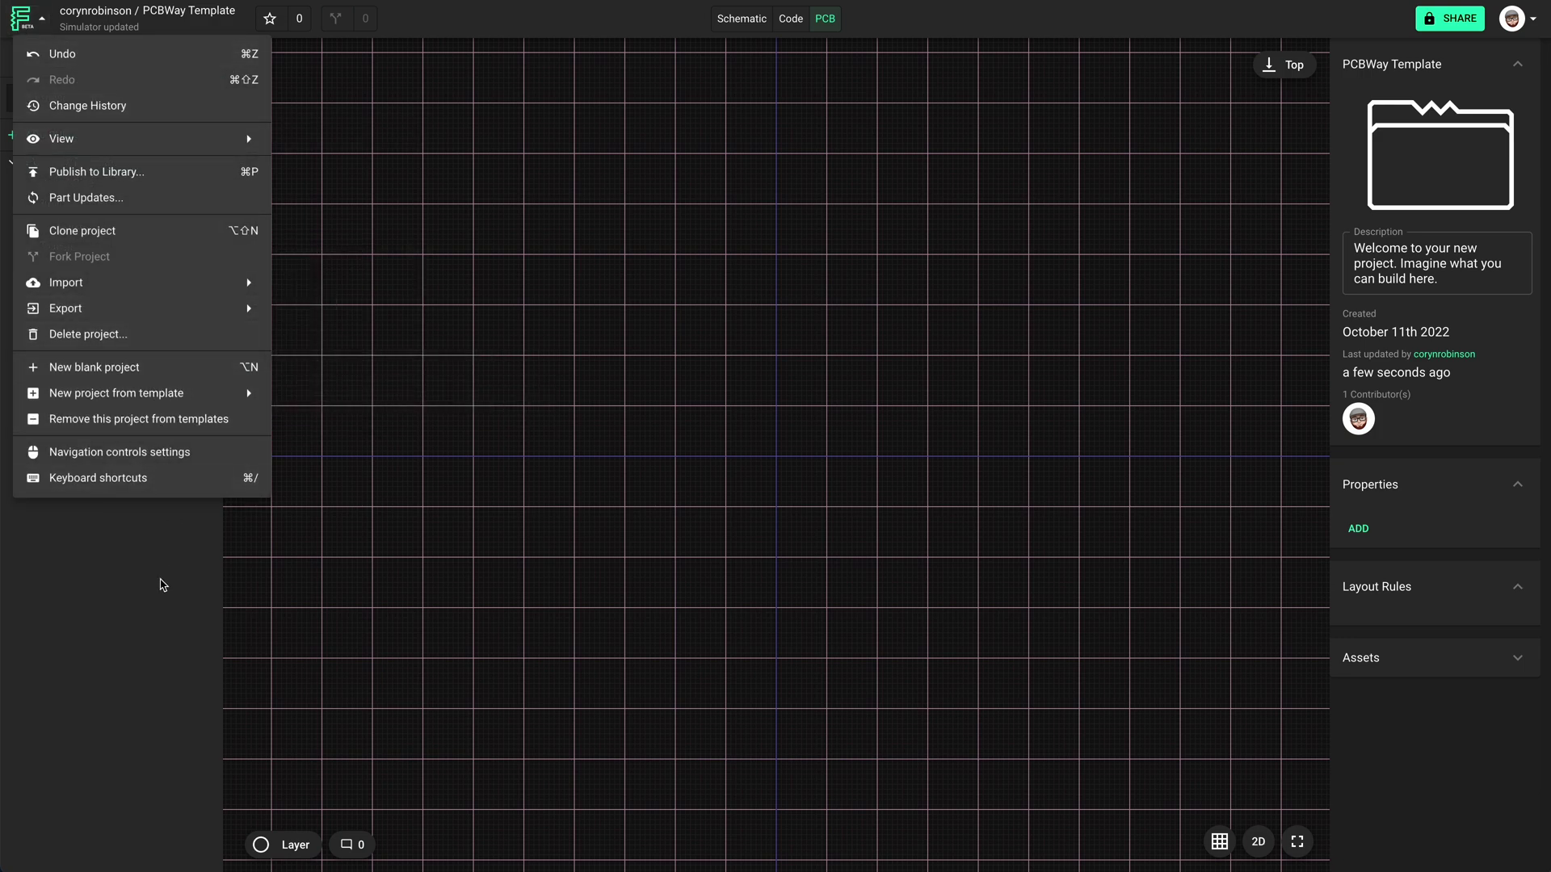
left_click(162, 585)
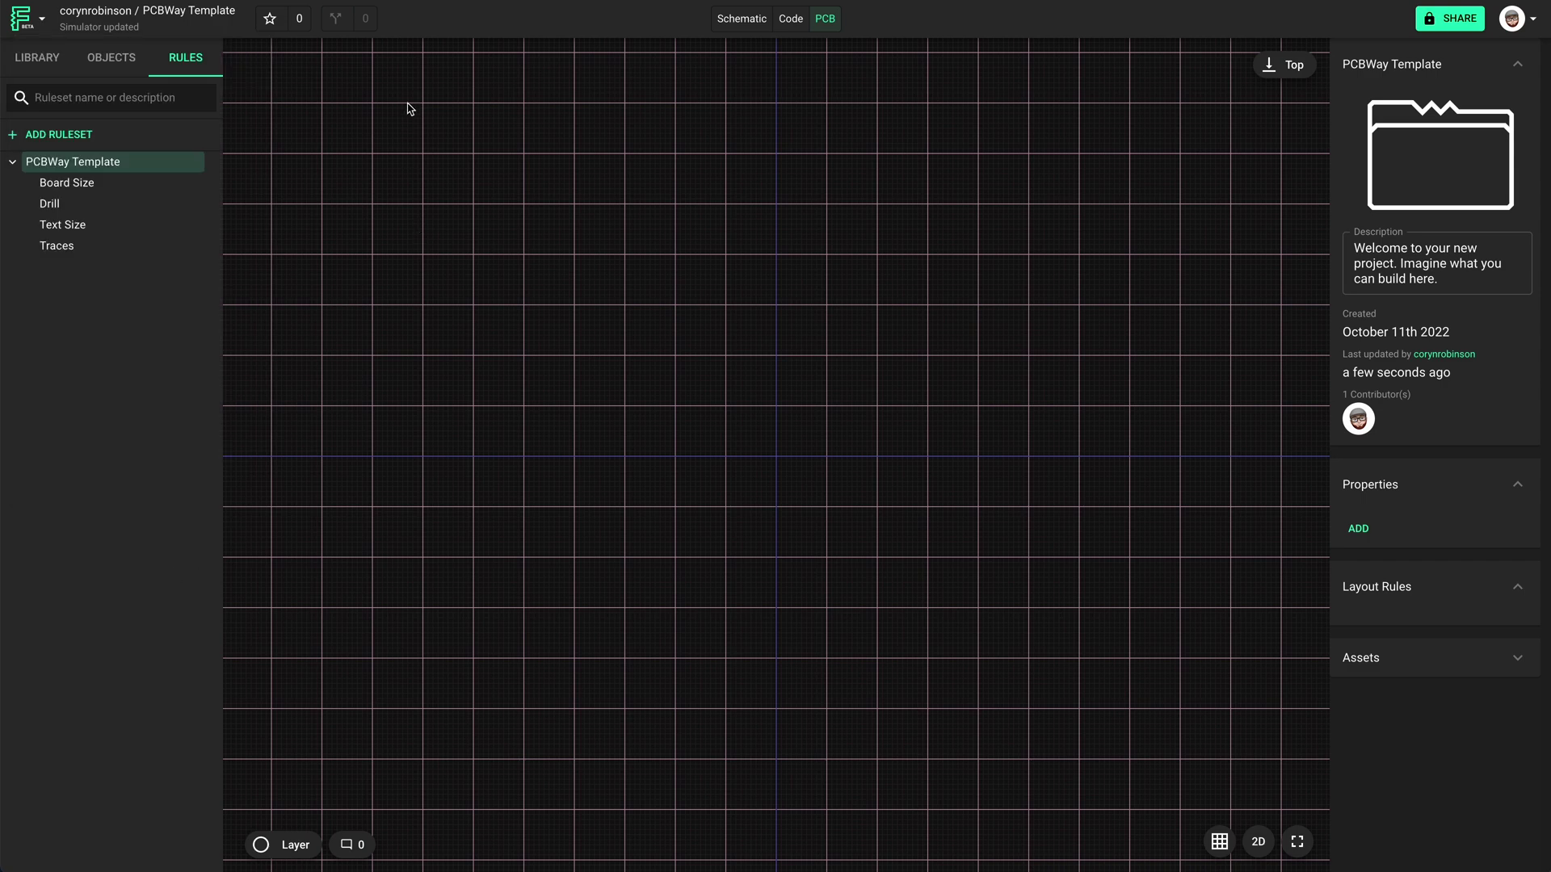
Go to the user profile and show the new-project-from-template list including pcbway-template.
left_click(1511, 19)
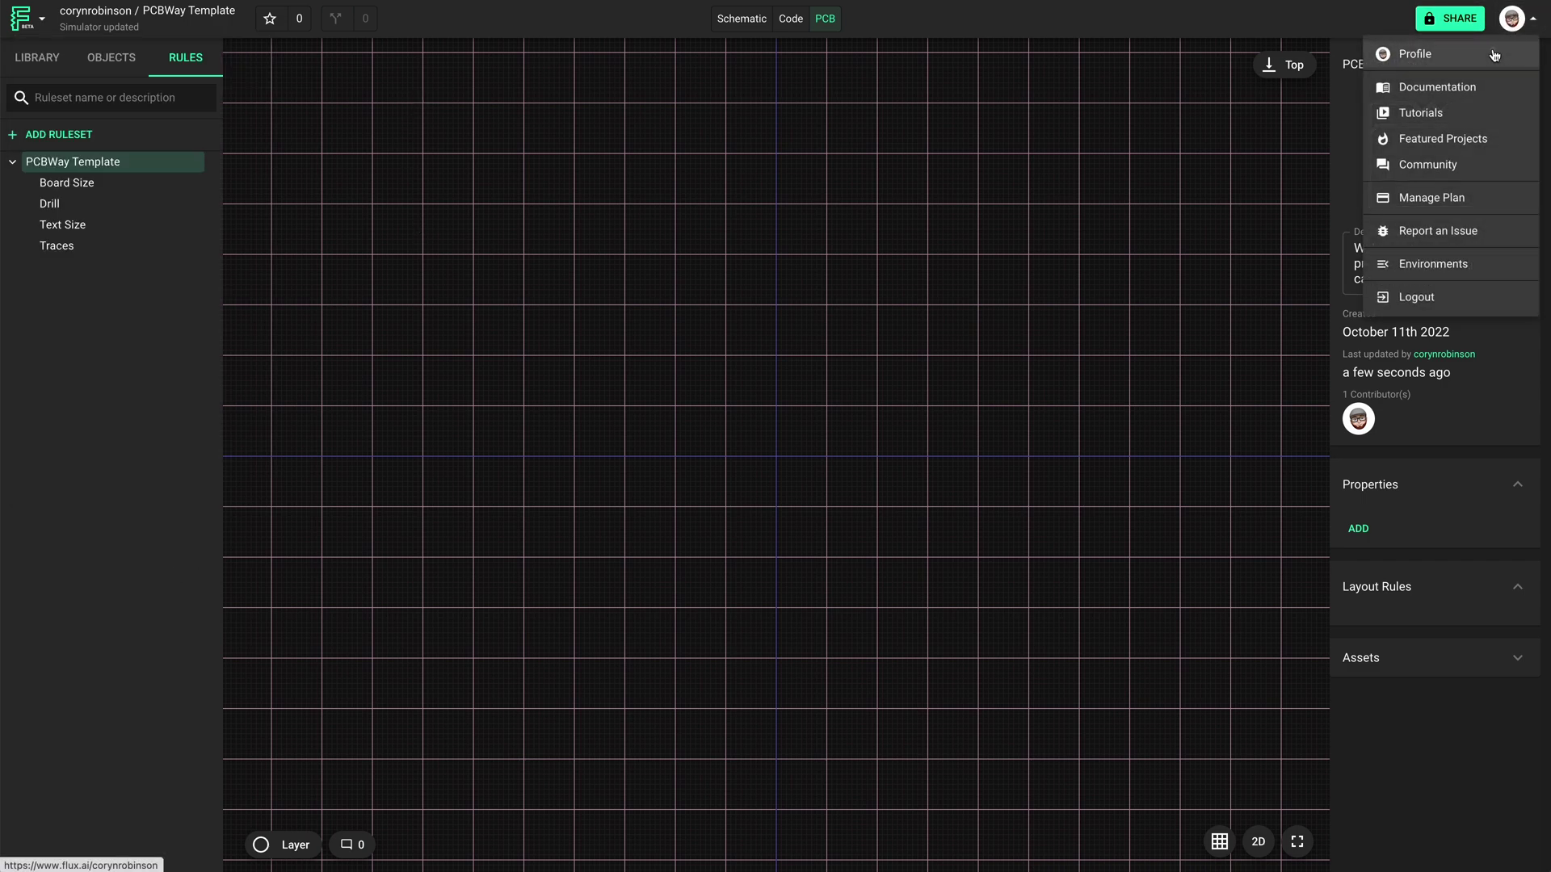
left_click(1495, 54)
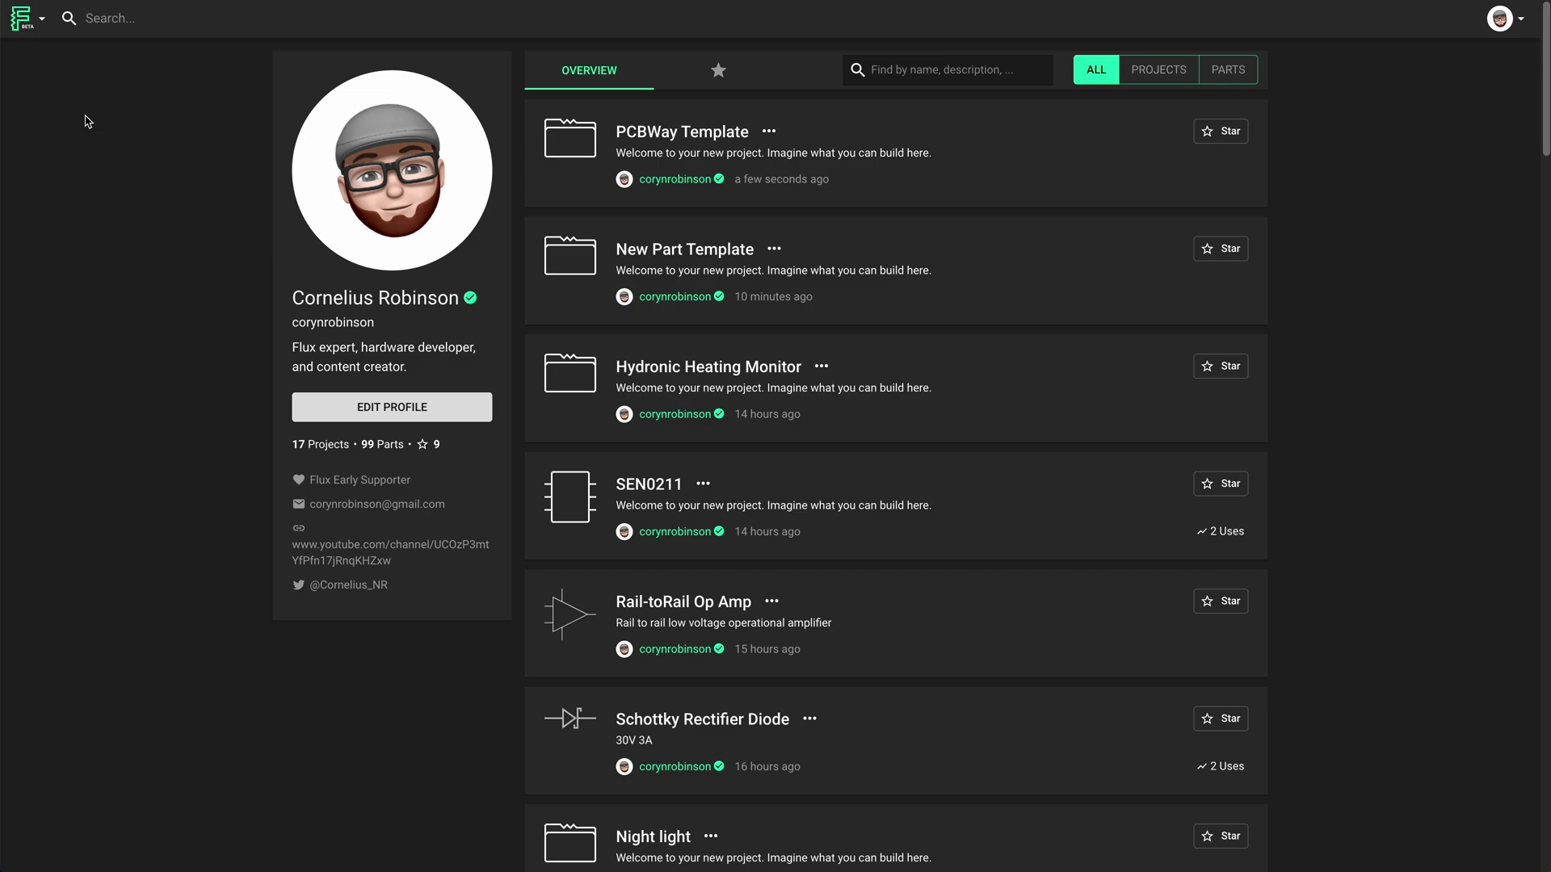
left_click(22, 16)
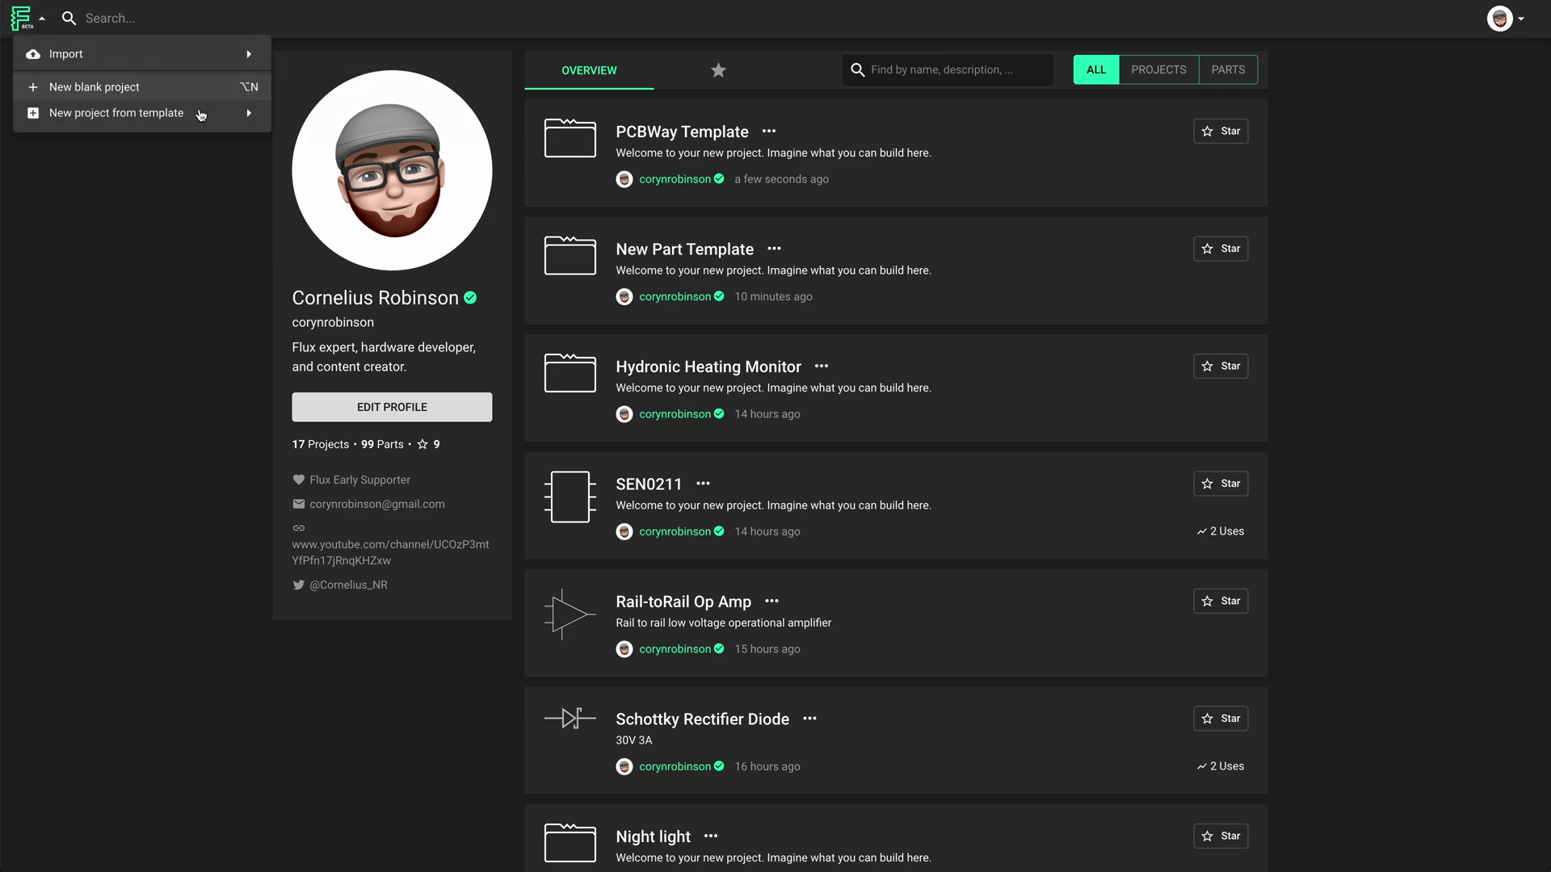
mouse_move(202, 117)
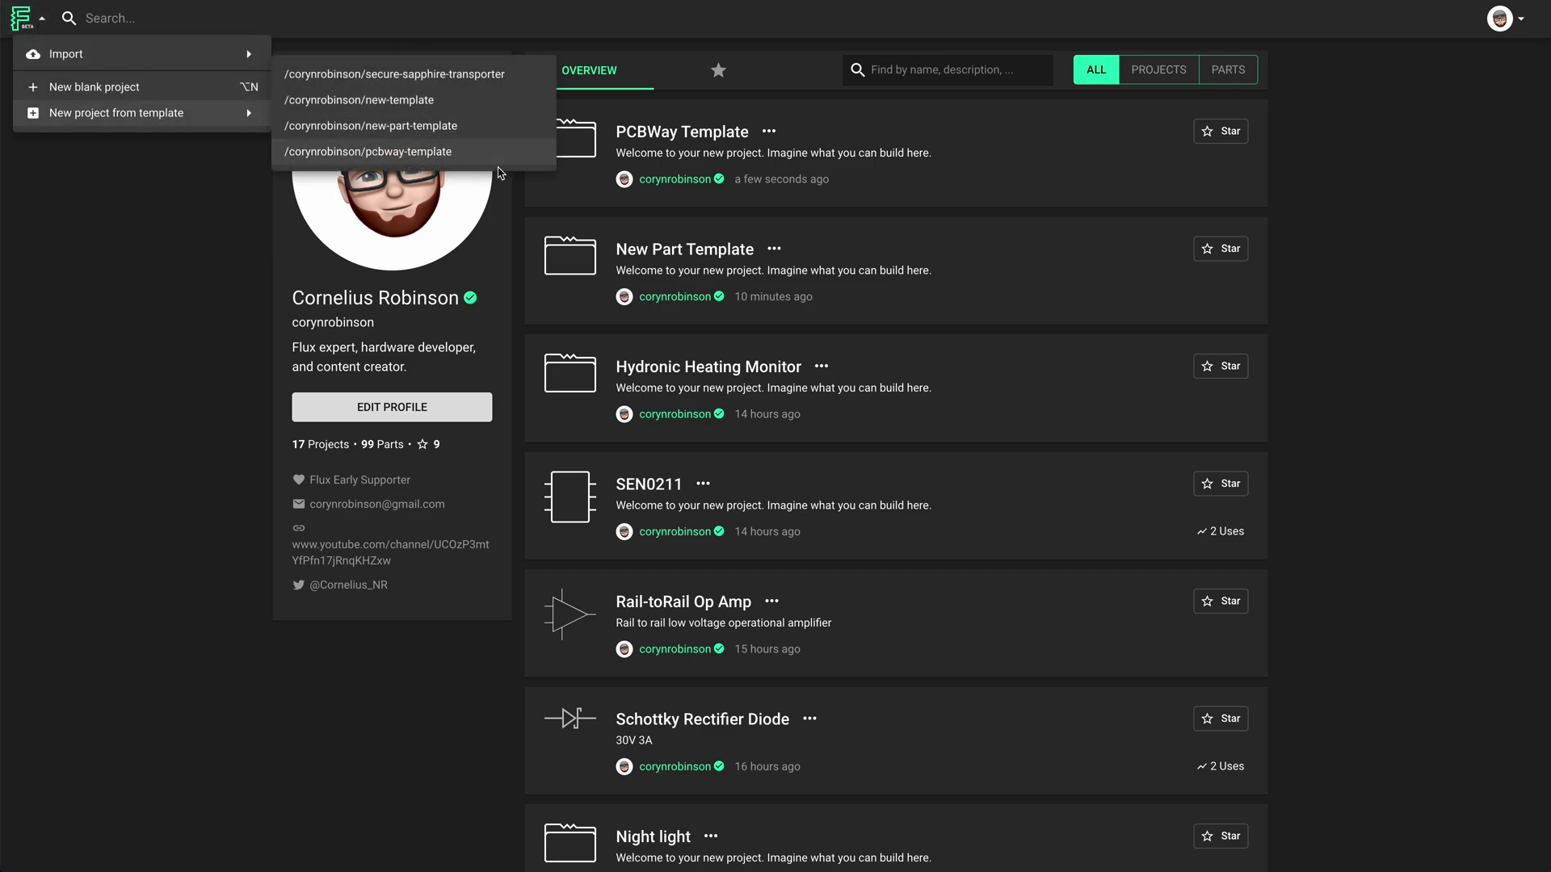